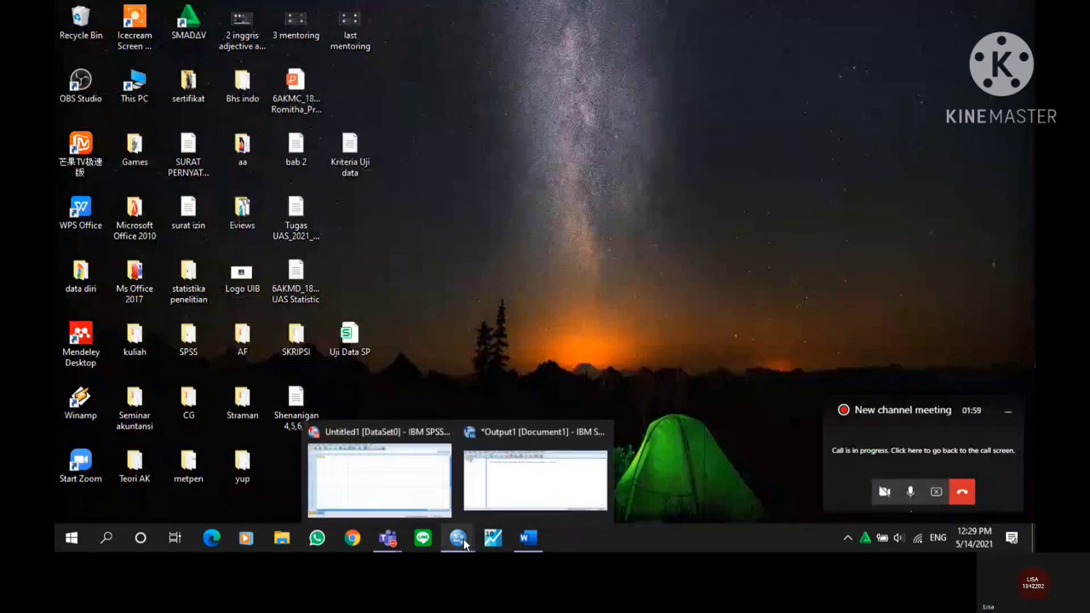
Step: Import the Data outlier worksheet of Uji Data SP.xls from the Desktop into SPSS, reading variable names from the first row
{"action": "left_click", "coordinate": [383, 474]}
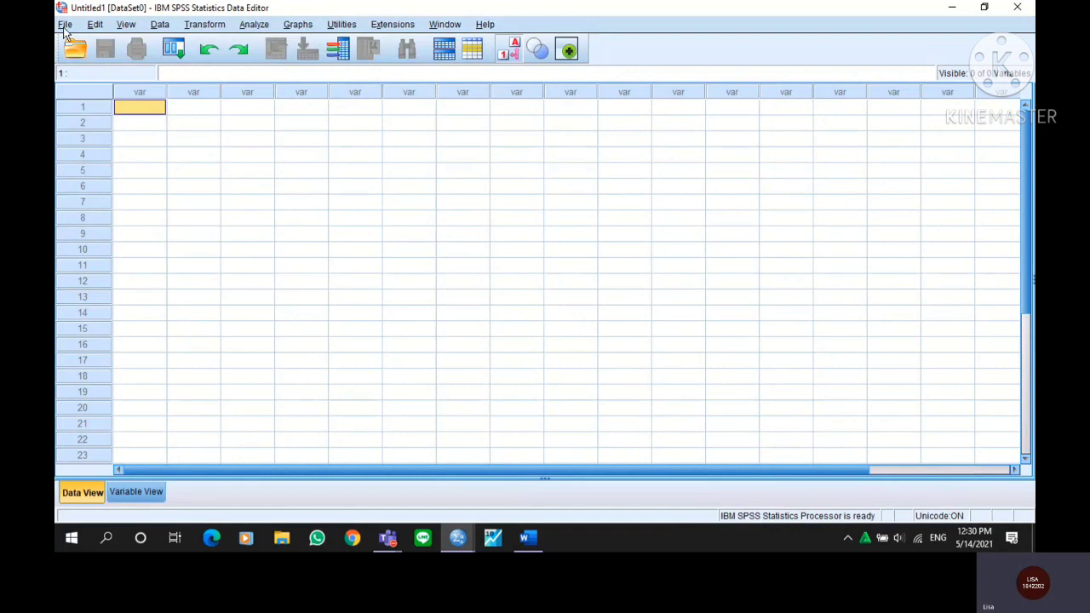
{"action": "left_click", "coordinate": [65, 26]}
{"action": "mouse_move", "coordinate": [217, 67]}
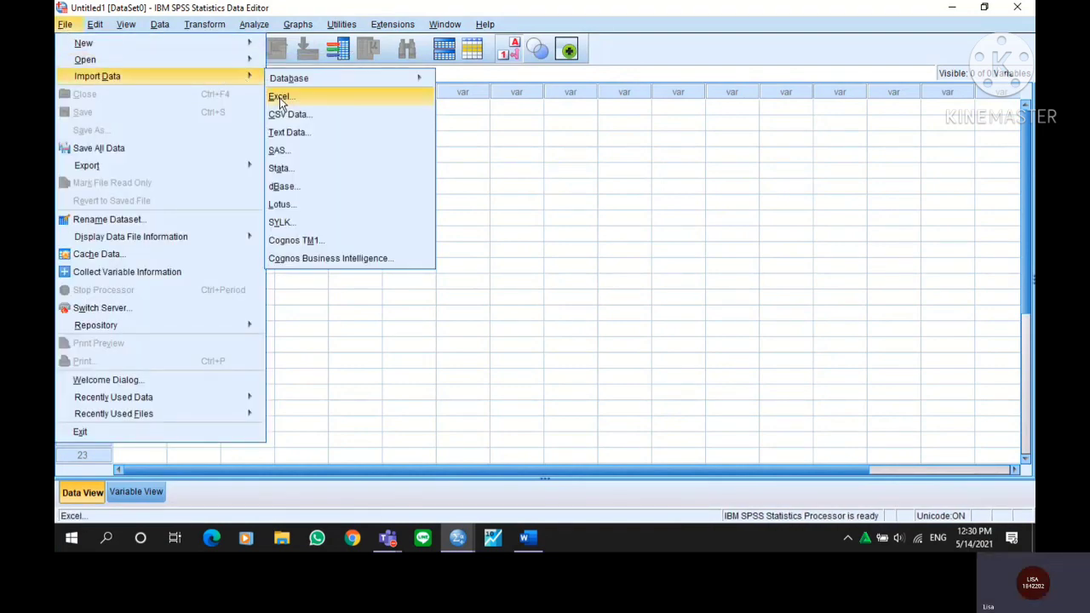
{"action": "left_click", "coordinate": [280, 99]}
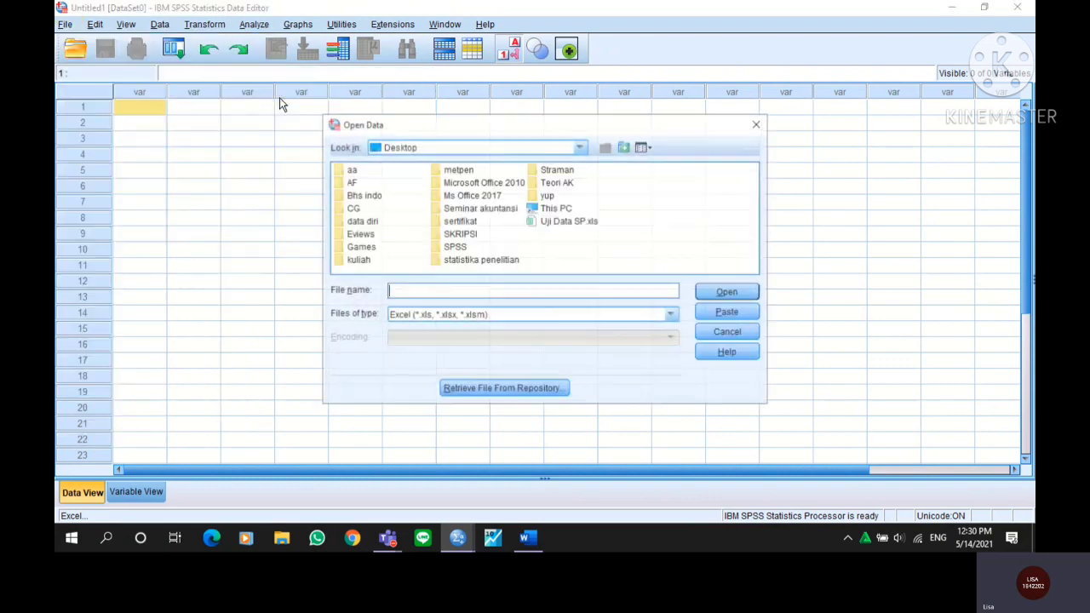
{"action": "left_click", "coordinate": [585, 220]}
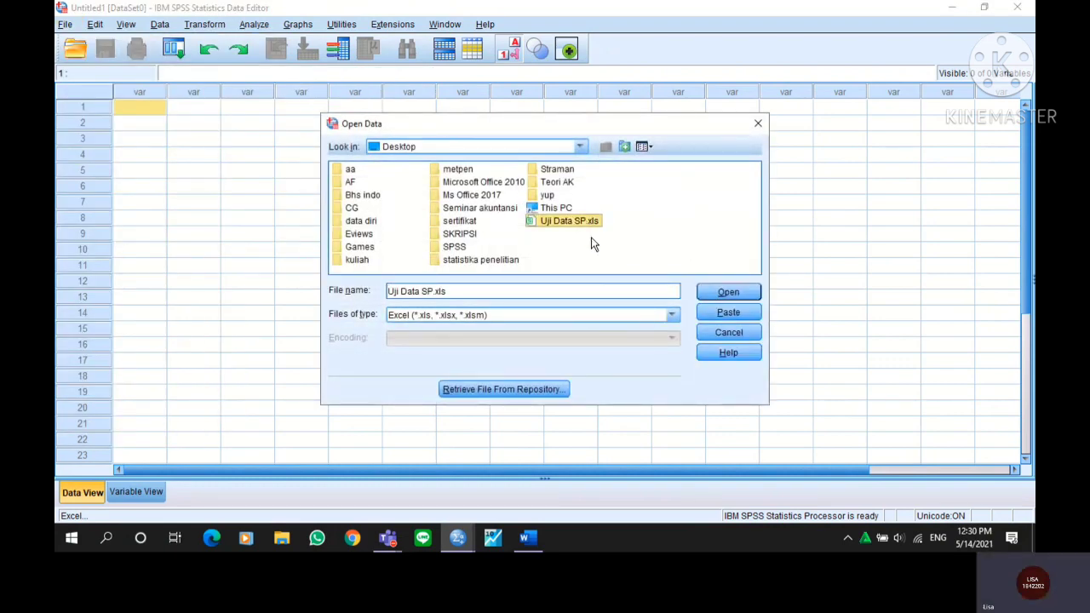
{"action": "left_click", "coordinate": [728, 292]}
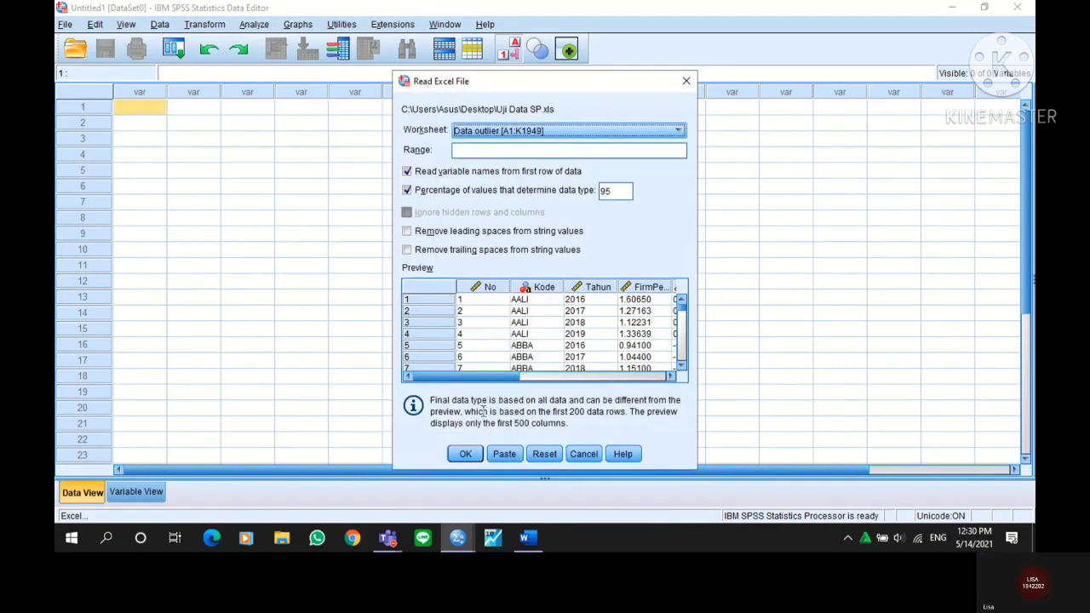
{"action": "left_click", "coordinate": [469, 454]}
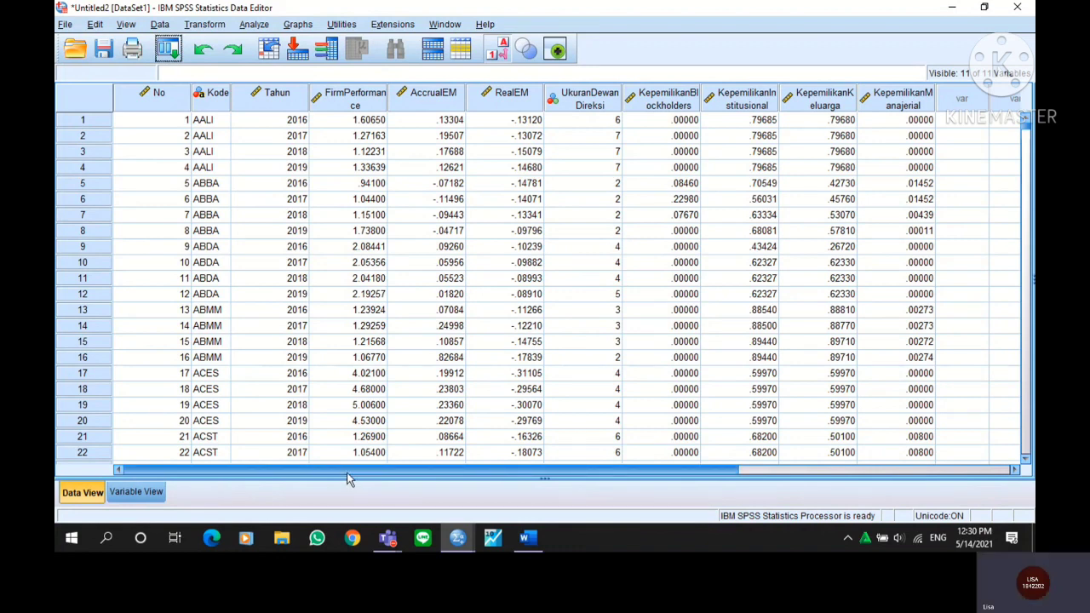
Step: Delete the No variable from the imported dataset's variable definitions
{"action": "scroll", "coordinate": [475, 469], "scroll_direction": "right", "scroll_amount": 3}
{"action": "scroll", "coordinate": [382, 456], "scroll_direction": "left", "scroll_amount": 3}
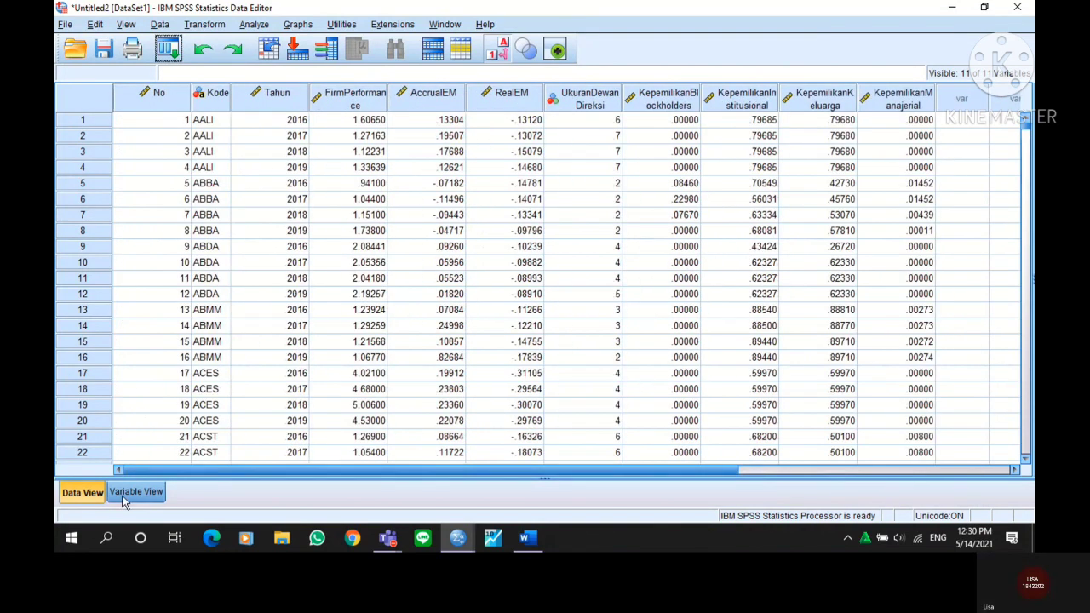
{"action": "left_click", "coordinate": [127, 491]}
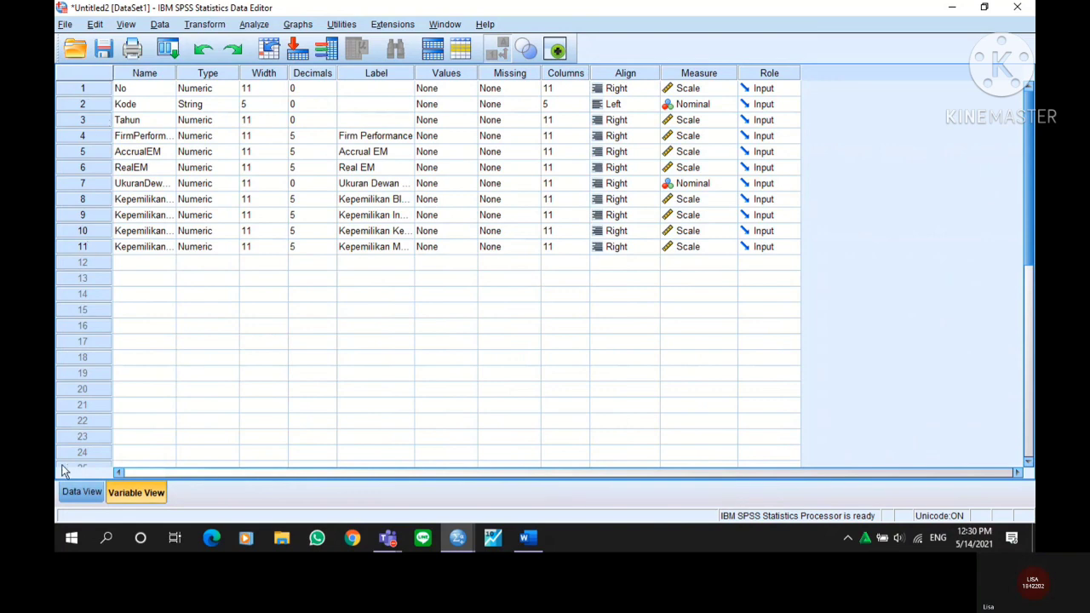
{"action": "right_click", "coordinate": [87, 90]}
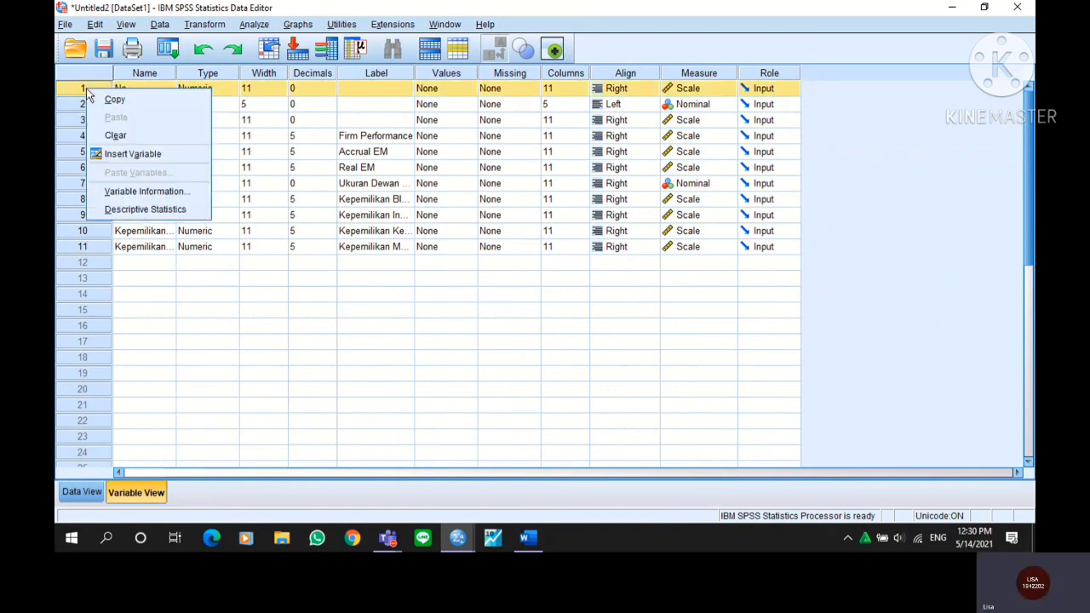
{"action": "left_click", "coordinate": [117, 135]}
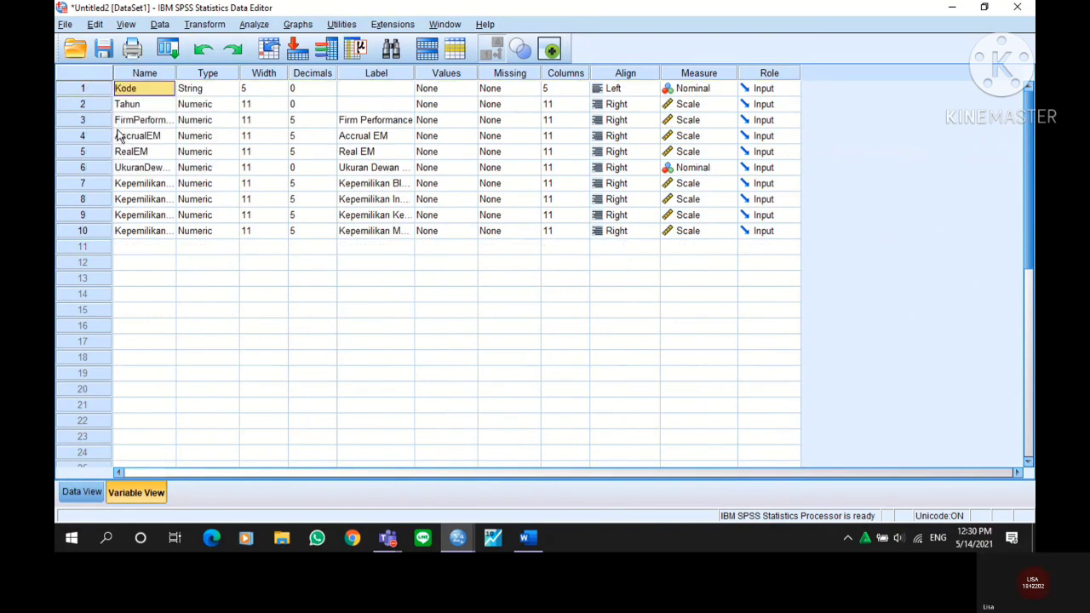
{"action": "left_click", "coordinate": [278, 342]}
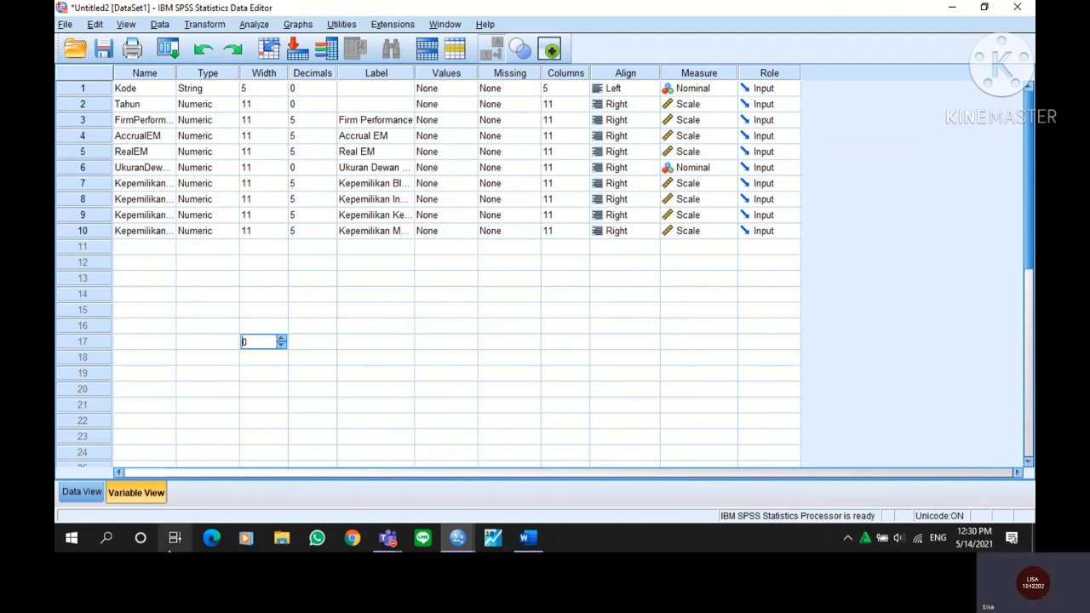
{"action": "left_click", "coordinate": [262, 266]}
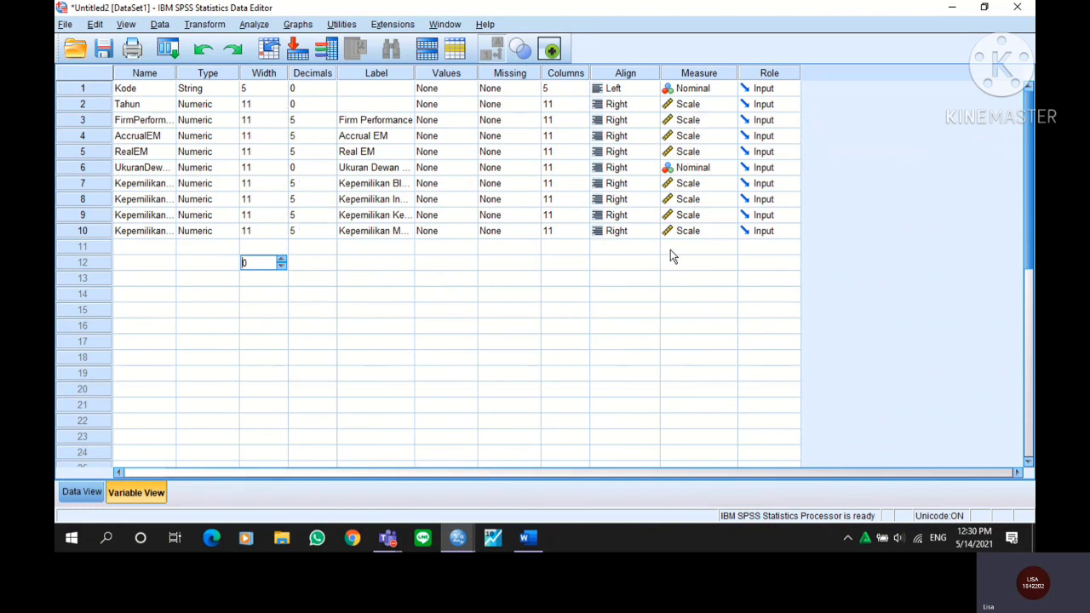
Step: Set the measurement level of the Ukuran Dewan Direksi variable to Scale and return to the data rows
{"action": "left_click", "coordinate": [705, 170]}
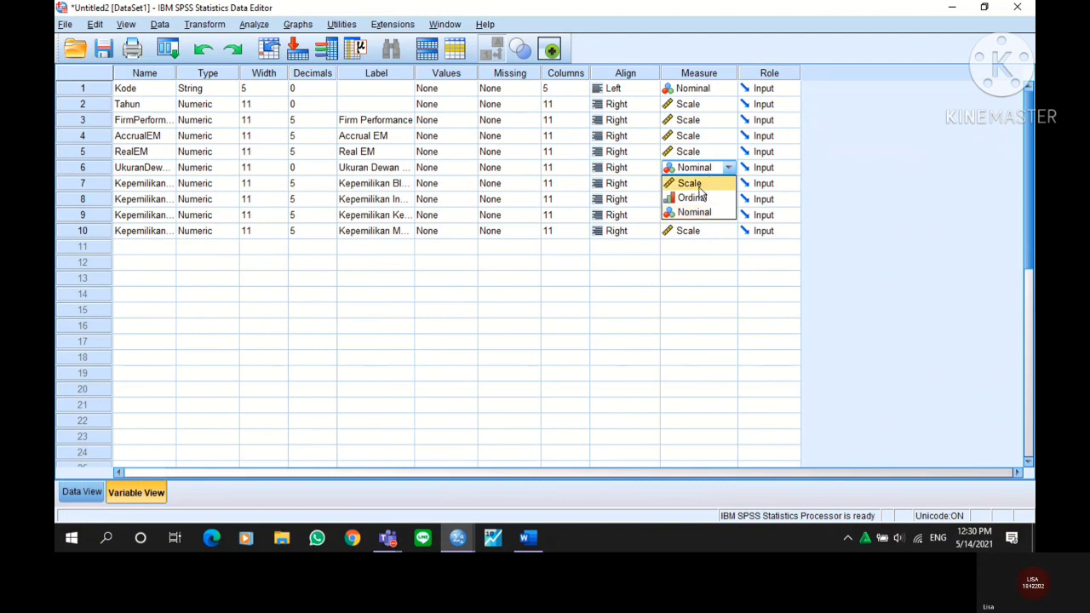
{"action": "left_click", "coordinate": [698, 185]}
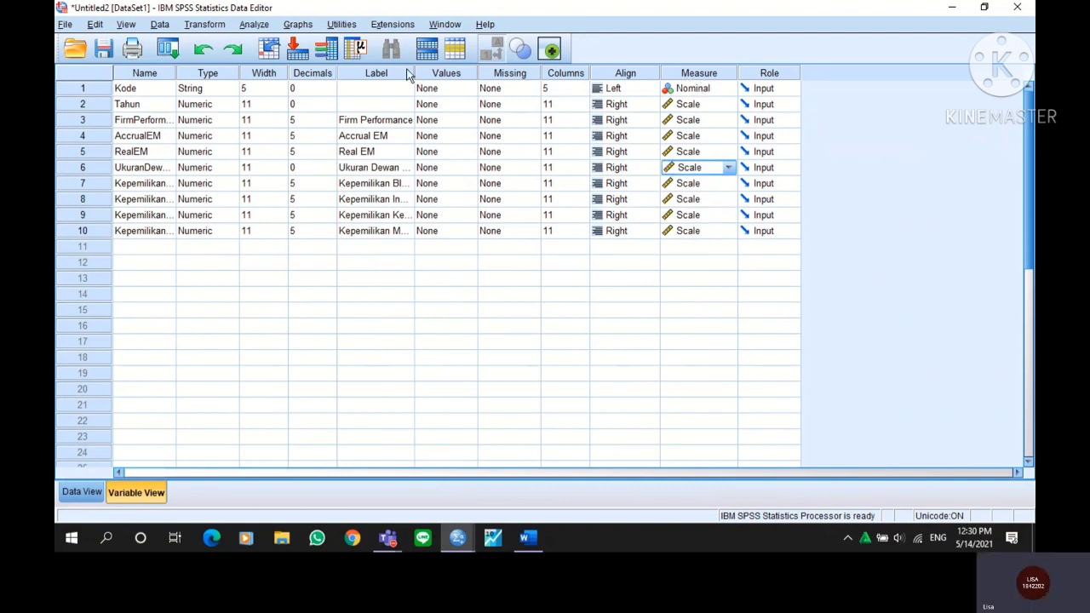
{"action": "left_click", "coordinate": [438, 389]}
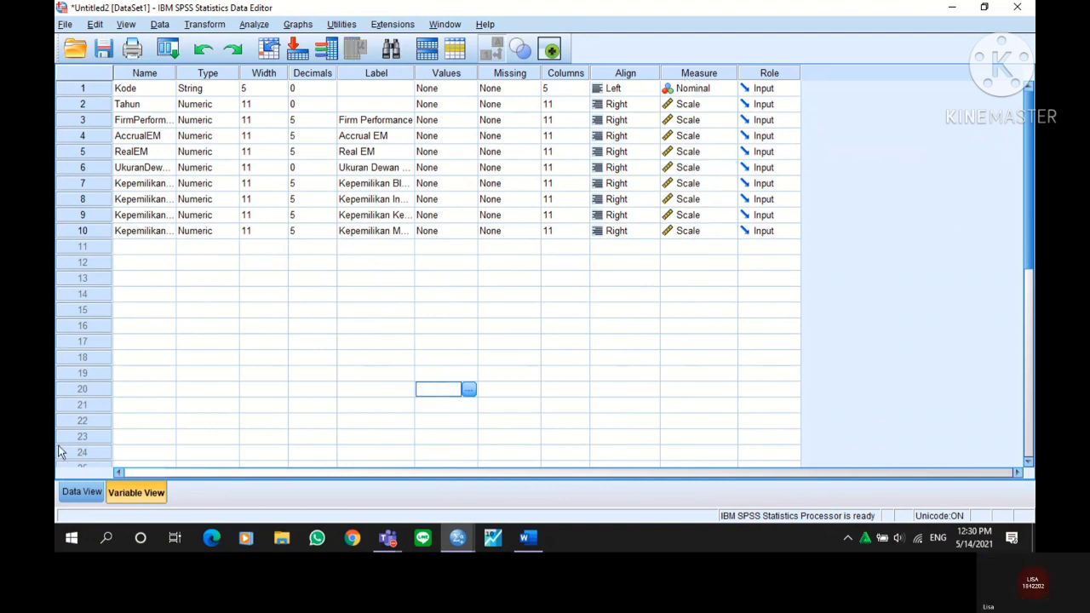
{"action": "left_click", "coordinate": [85, 492]}
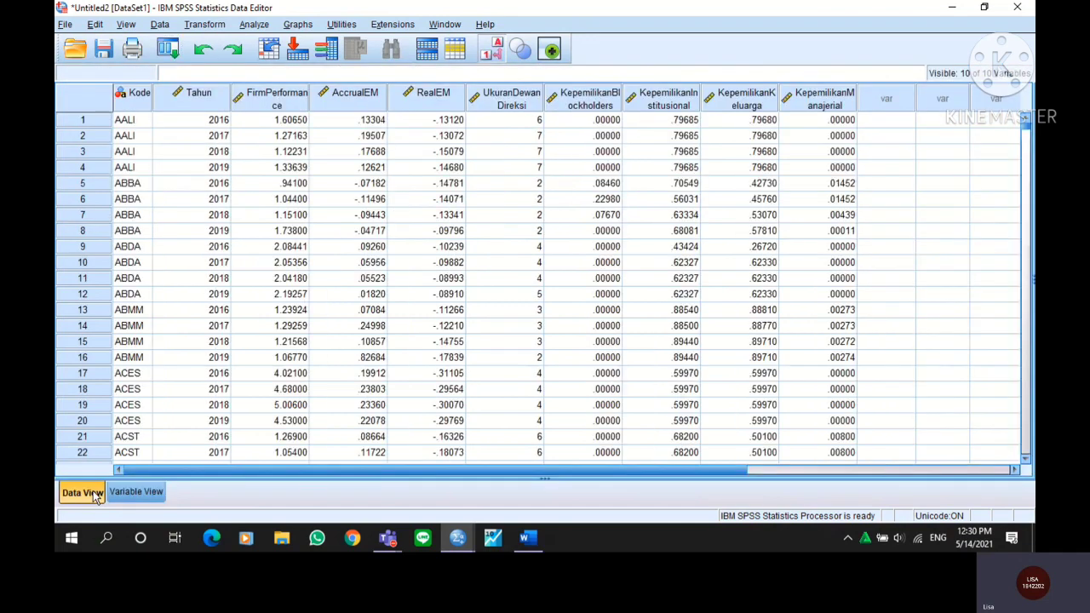
Step: Start a linear regression with Firm Performance as the dependent variable
{"action": "left_click", "coordinate": [274, 218]}
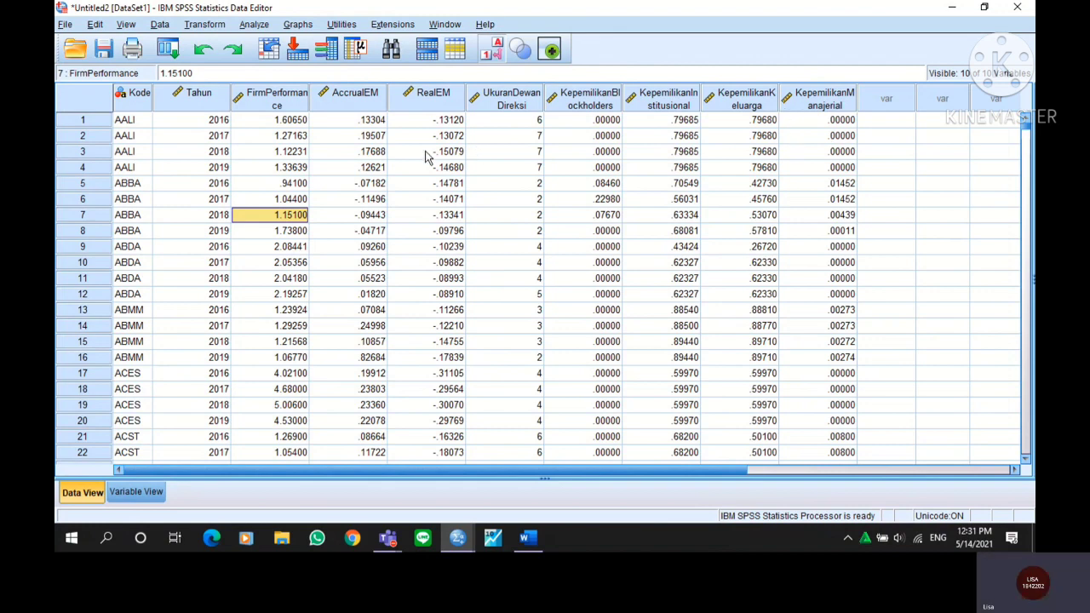
{"action": "left_click", "coordinate": [258, 26]}
{"action": "mouse_move", "coordinate": [289, 192]}
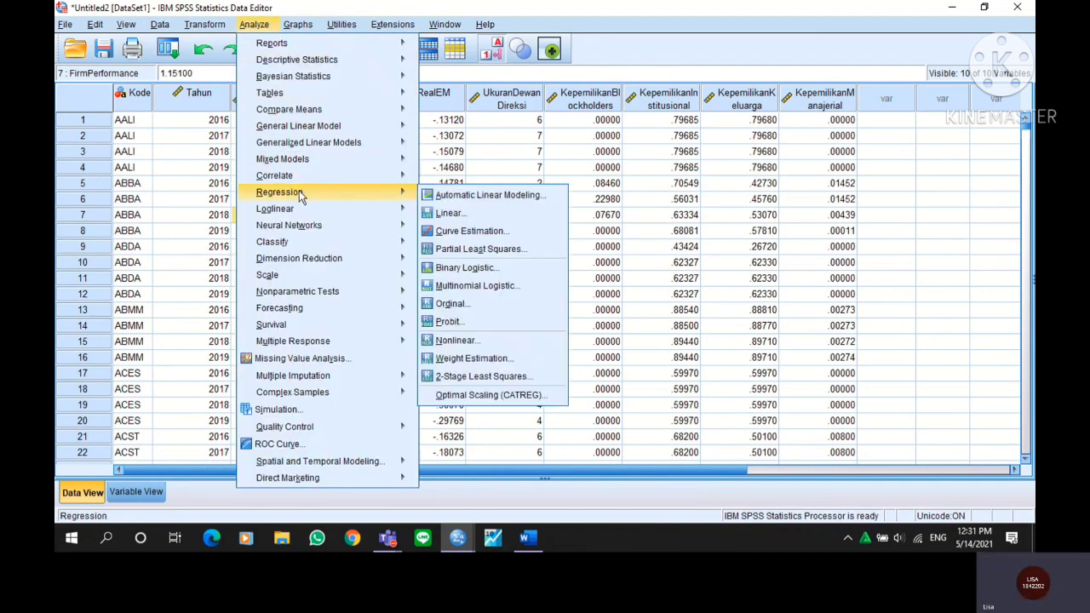
{"action": "left_click", "coordinate": [446, 215]}
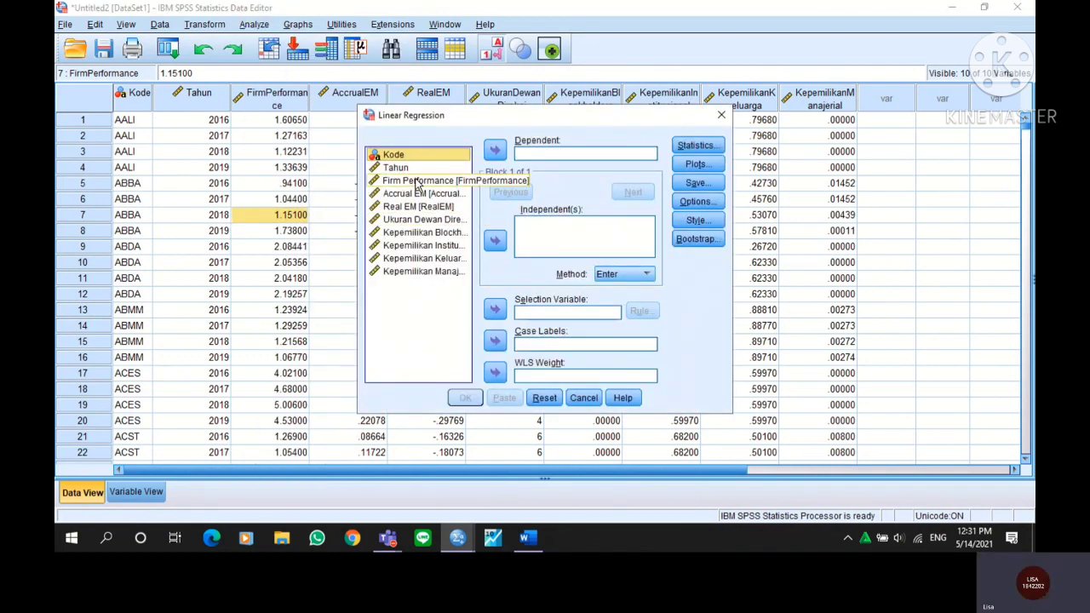
{"action": "left_click", "coordinate": [416, 182]}
{"action": "left_click", "coordinate": [497, 151]}
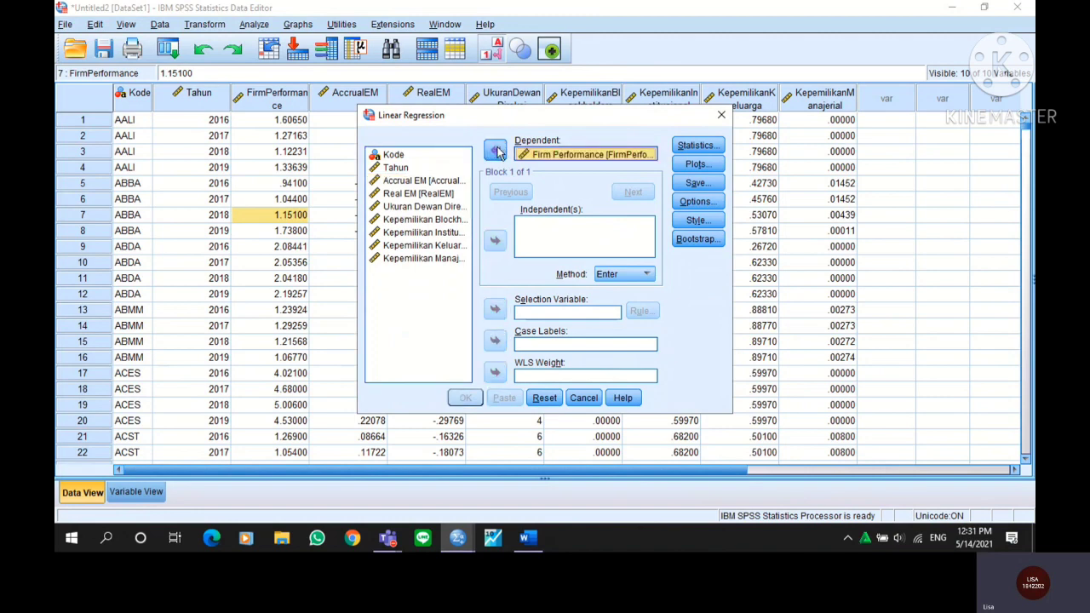
Step: Add all seven variables from Accrual EM through Kepemilikan Manajerial as independents of the regression
{"action": "left_click", "coordinate": [416, 181]}
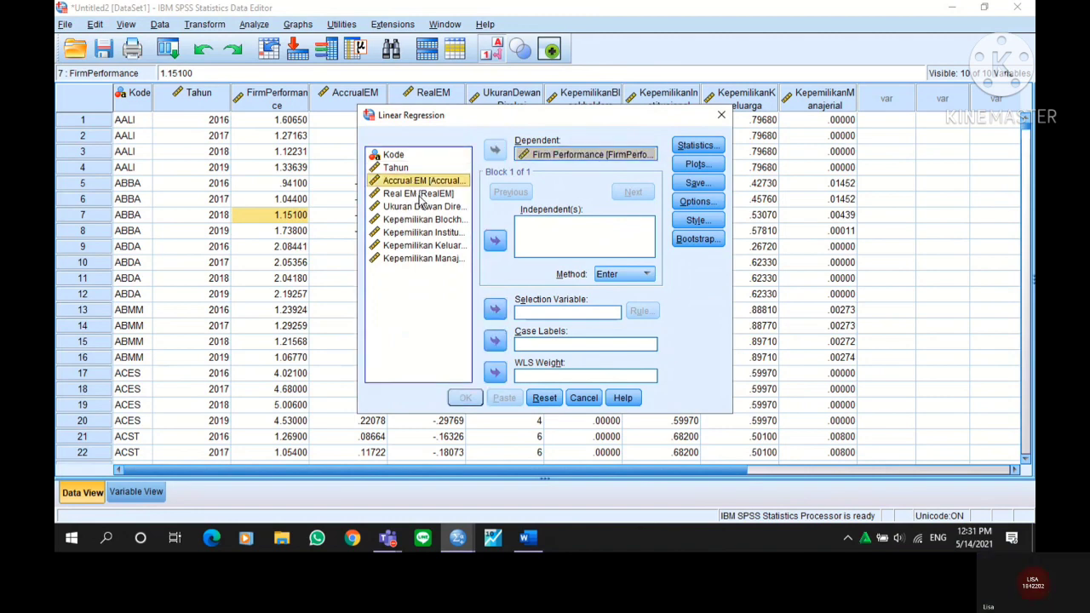
{"action": "left_click", "coordinate": [419, 195], "text": "shift"}
{"action": "left_click", "coordinate": [421, 207], "text": "shift"}
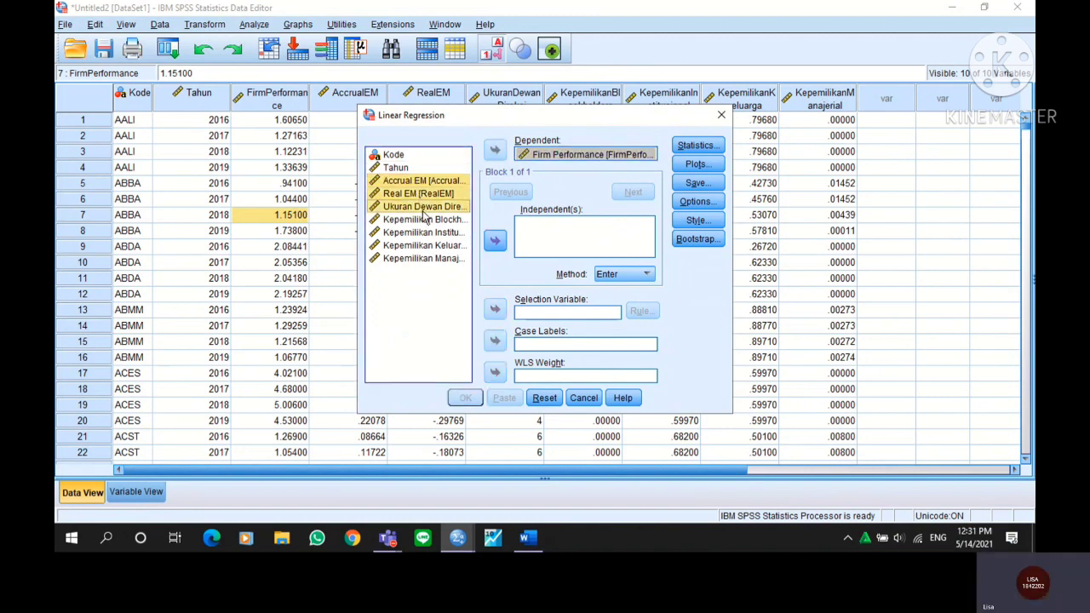
{"action": "left_click", "coordinate": [424, 222], "text": "shift"}
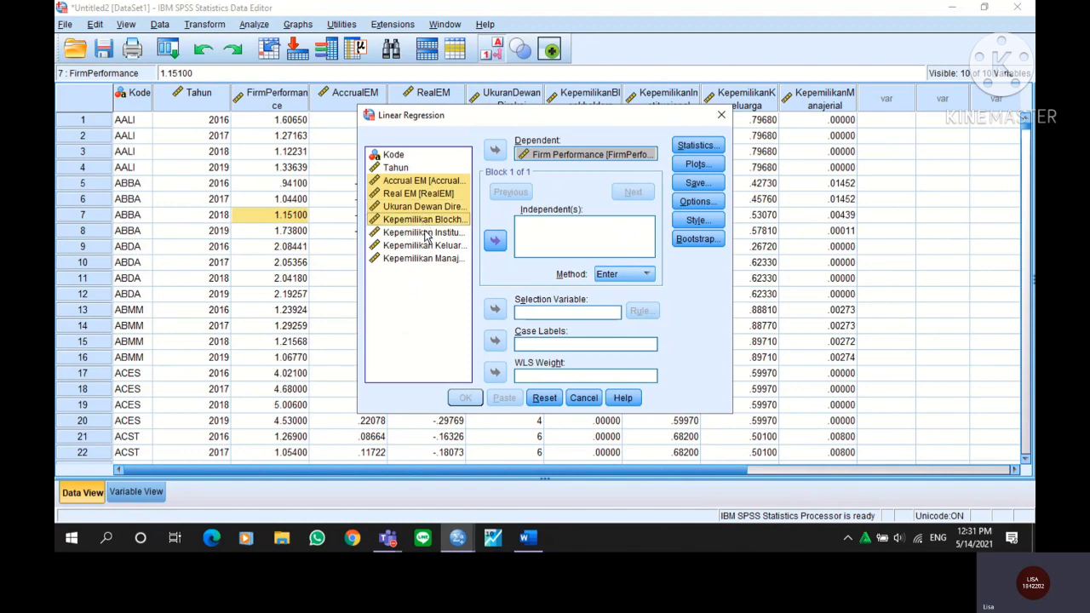
{"action": "left_click", "coordinate": [426, 233], "text": "shift"}
{"action": "left_click", "coordinate": [429, 246], "text": "shift"}
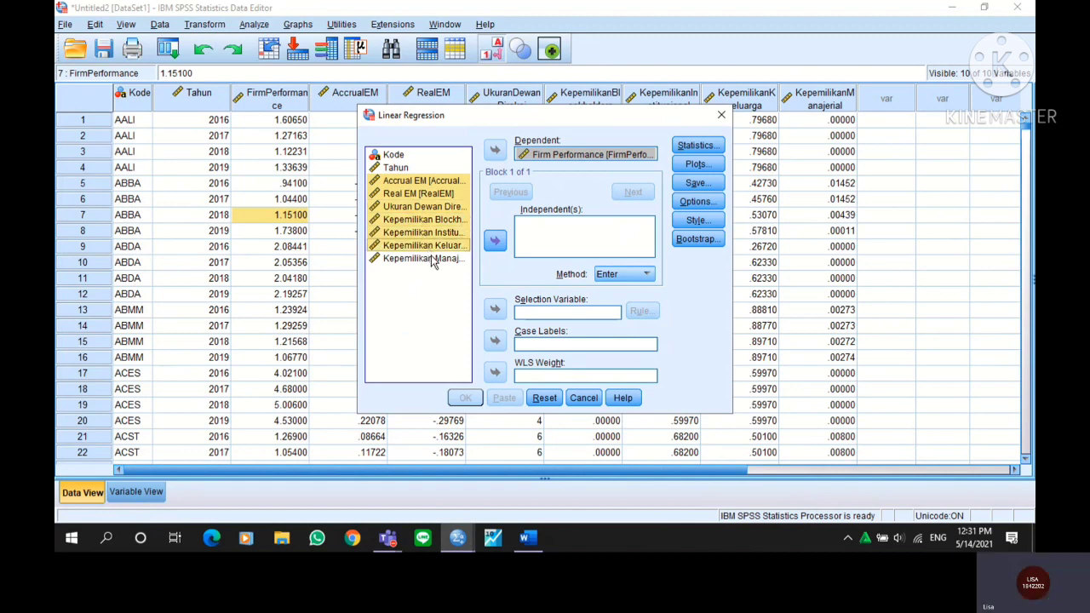
{"action": "left_click", "coordinate": [431, 258], "text": "shift"}
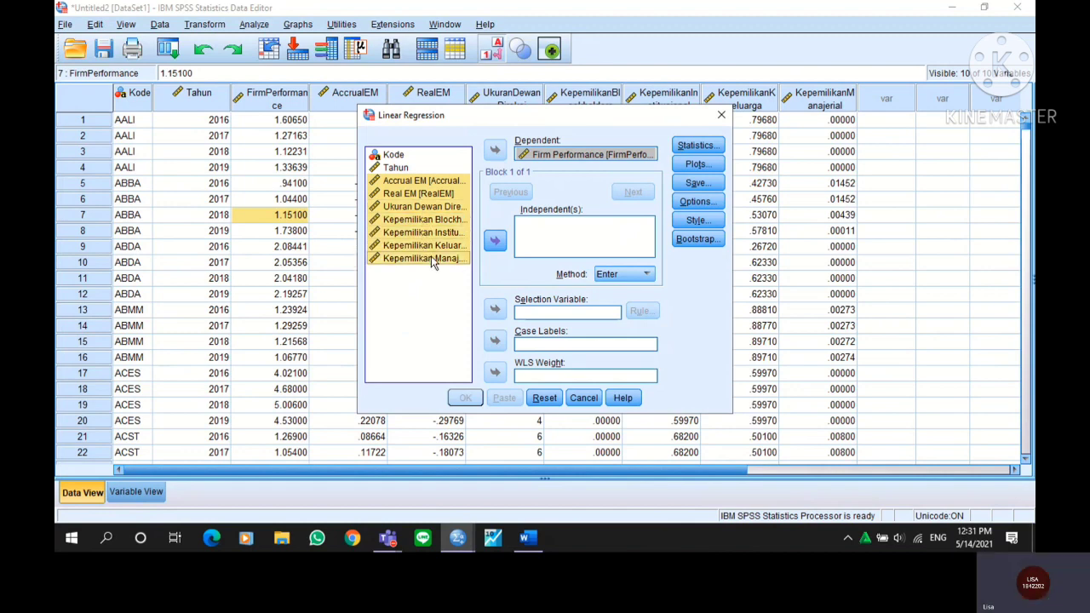
{"action": "left_click", "coordinate": [494, 242]}
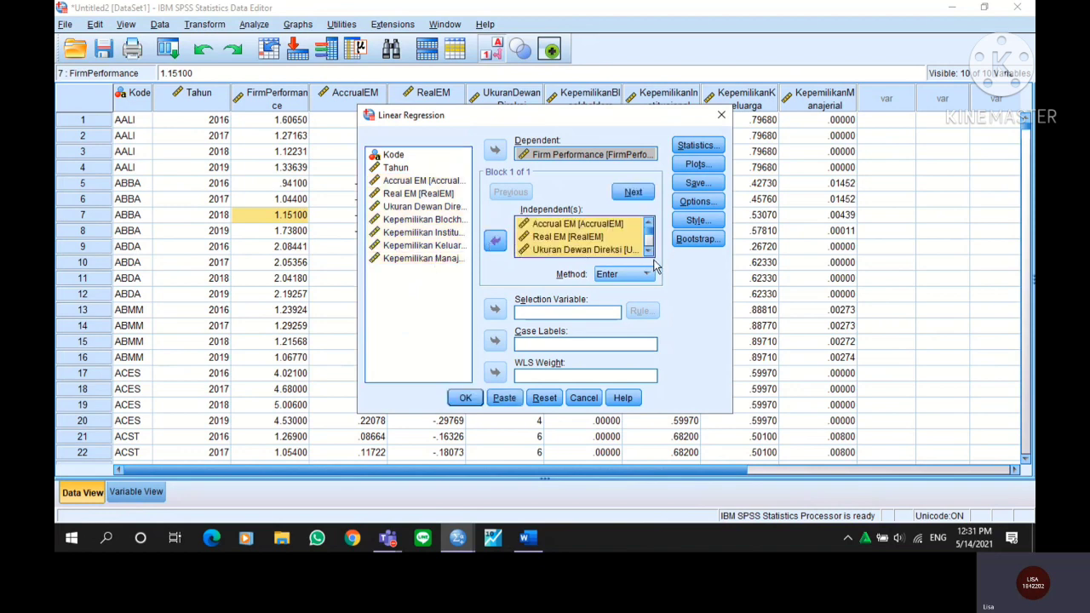
{"action": "scroll", "coordinate": [649, 235], "scroll_direction": "down", "scroll_amount": 3}
{"action": "scroll", "coordinate": [650, 234], "scroll_direction": "up", "scroll_amount": 3}
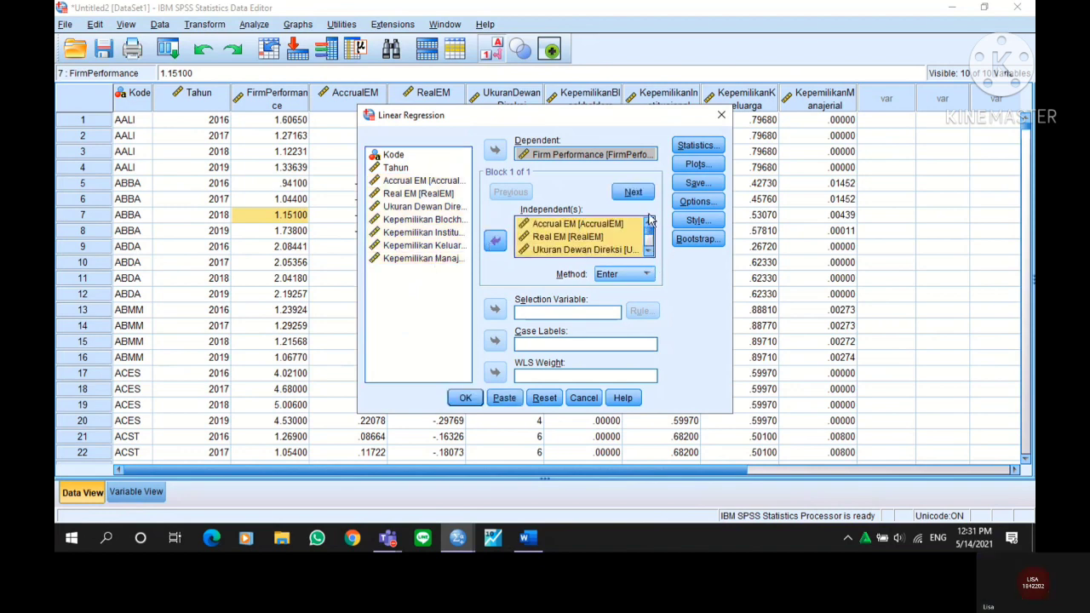
Step: Run the regression with studentized deleted residuals saved as a new variable, and put the output window away
{"action": "left_click", "coordinate": [696, 184]}
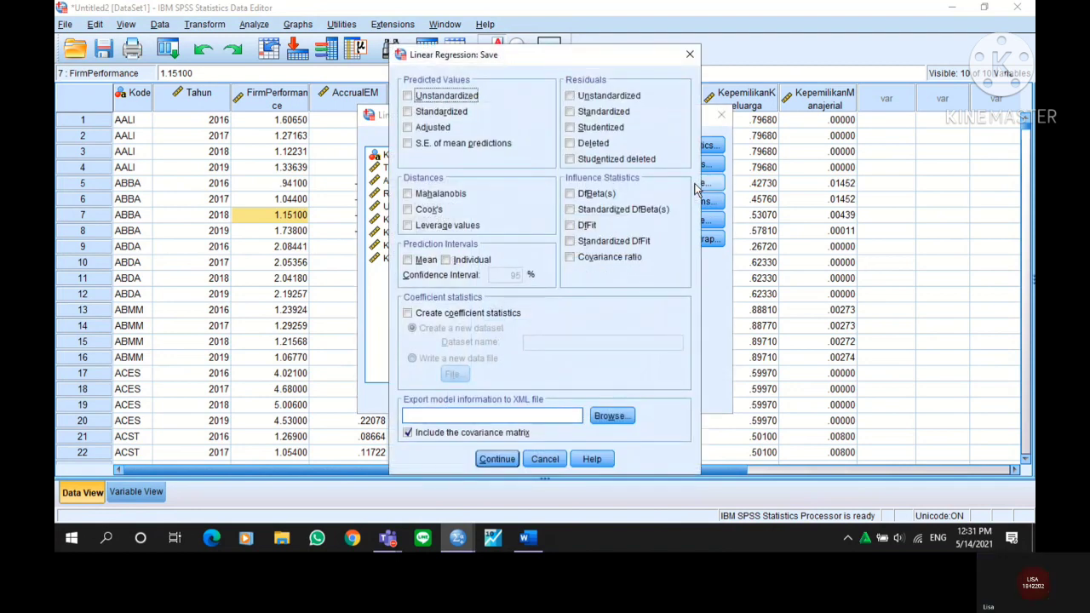
{"action": "left_click", "coordinate": [570, 159]}
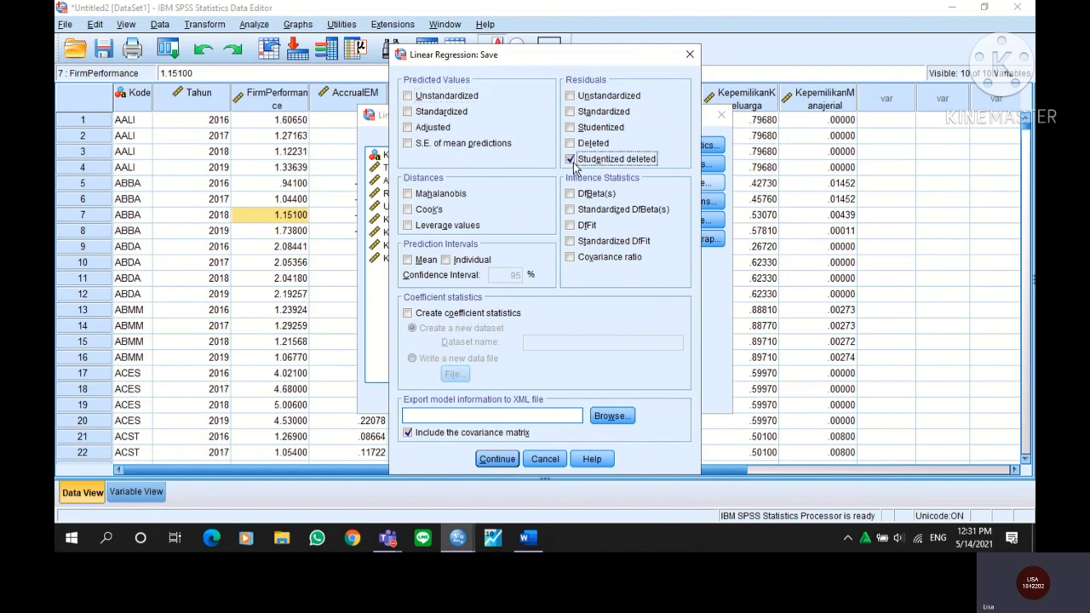
{"action": "left_click", "coordinate": [501, 460]}
{"action": "left_click", "coordinate": [472, 399]}
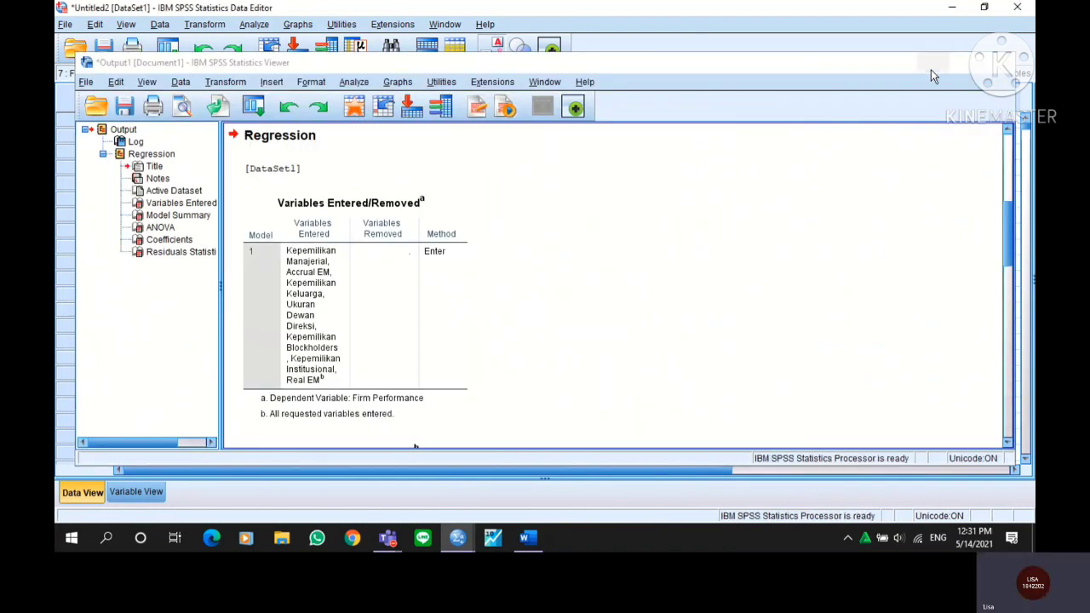
{"action": "left_click", "coordinate": [931, 69]}
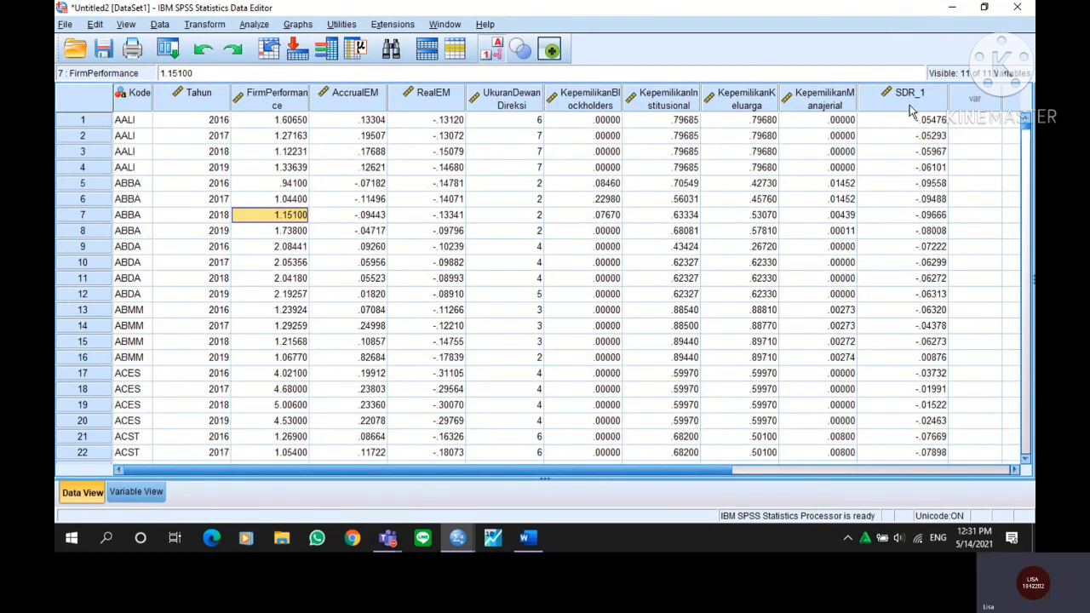
Step: Copy the SDR_1 values and paste them into column L from cell L2 of the Data outlier sheet in the Uji Data SP Excel workbook
{"action": "mouse_move", "coordinate": [911, 112]}
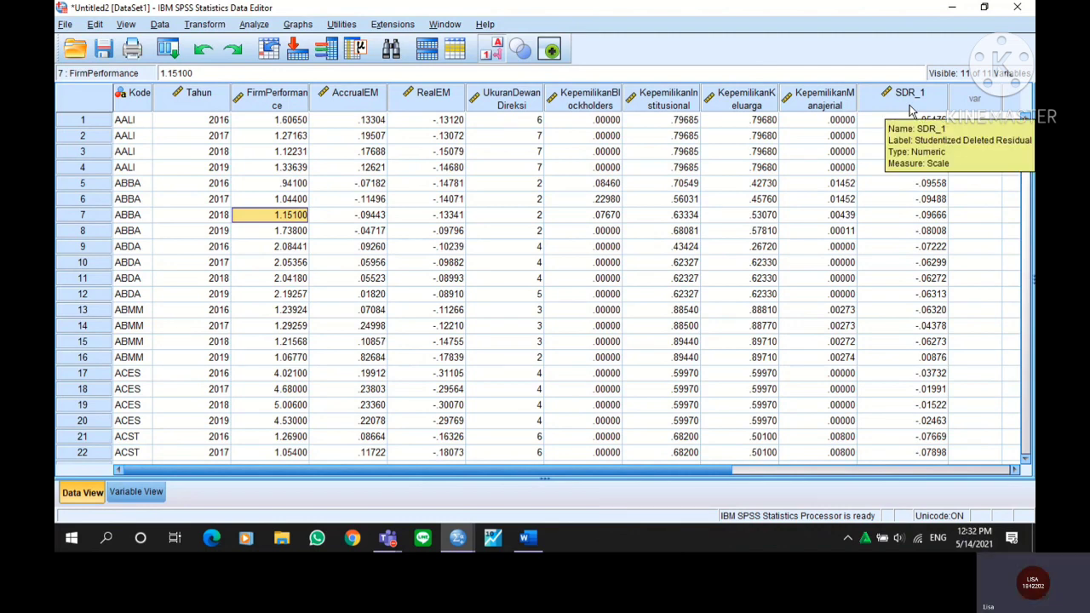
{"action": "left_click", "coordinate": [910, 98]}
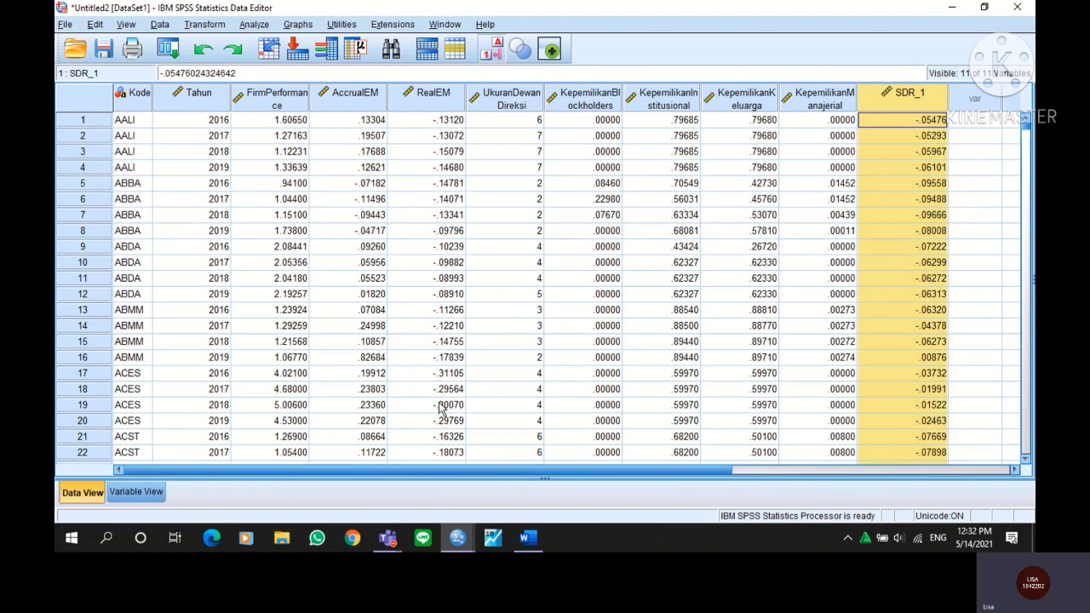
{"action": "key", "text": "super+d"}
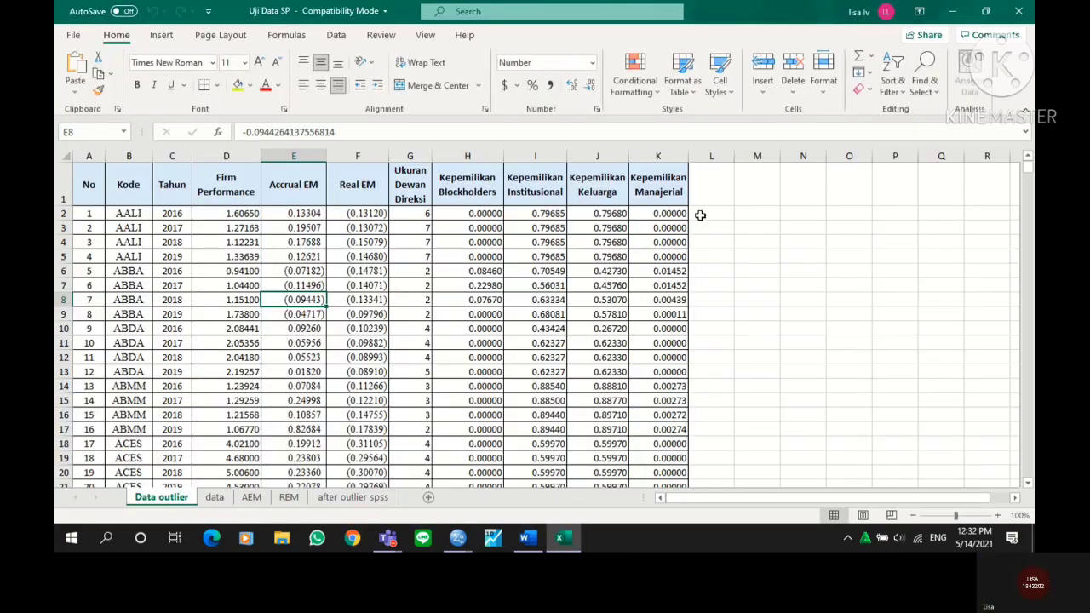
{"action": "key", "text": "ctrl+v"}
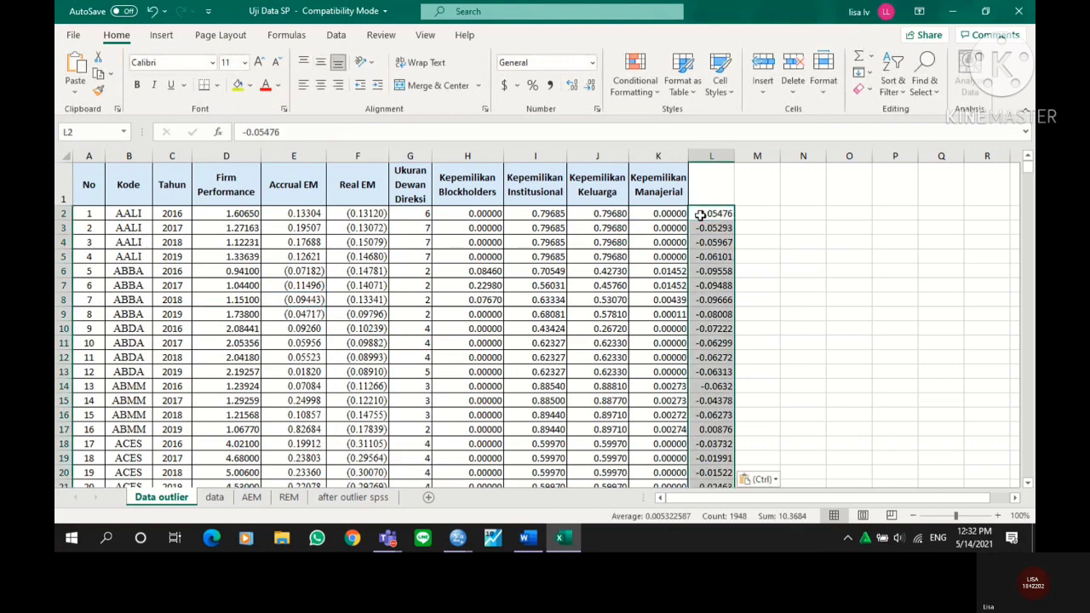
Step: Title column L "SDR" in cell L1 and turn on filtering for the header row
{"action": "left_click", "coordinate": [706, 170]}
{"action": "type", "text": "SDR"}
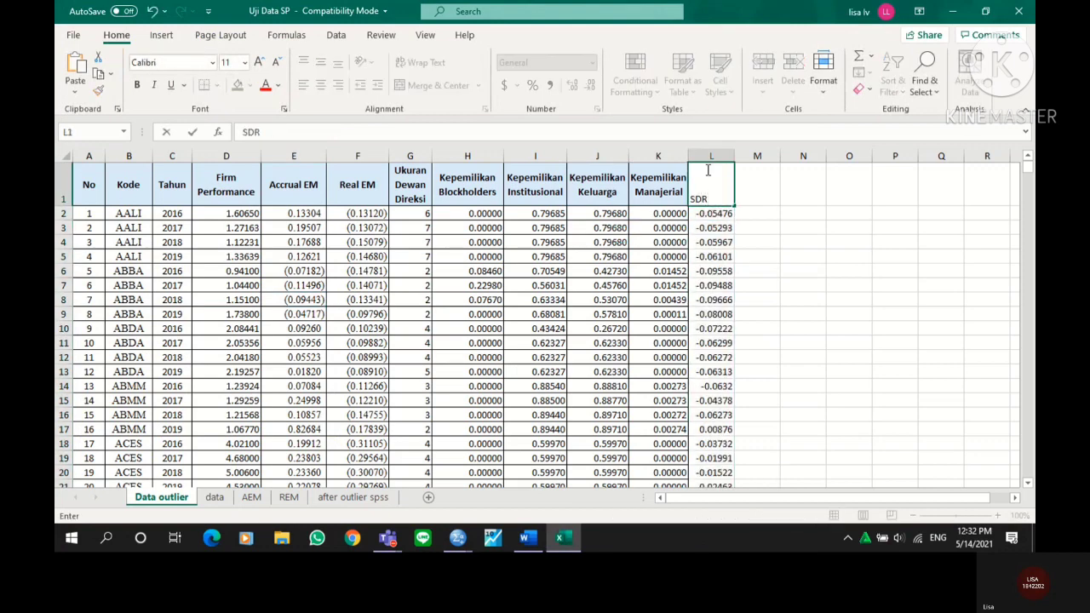
{"action": "key", "text": "Return"}
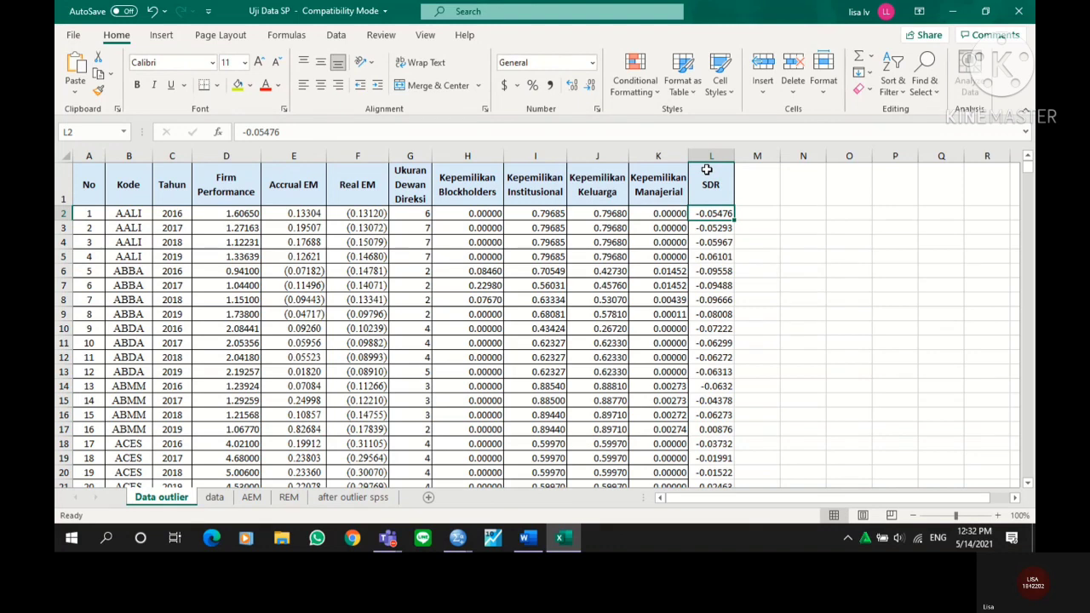
{"action": "left_click", "coordinate": [707, 170]}
{"action": "left_click", "coordinate": [892, 77]}
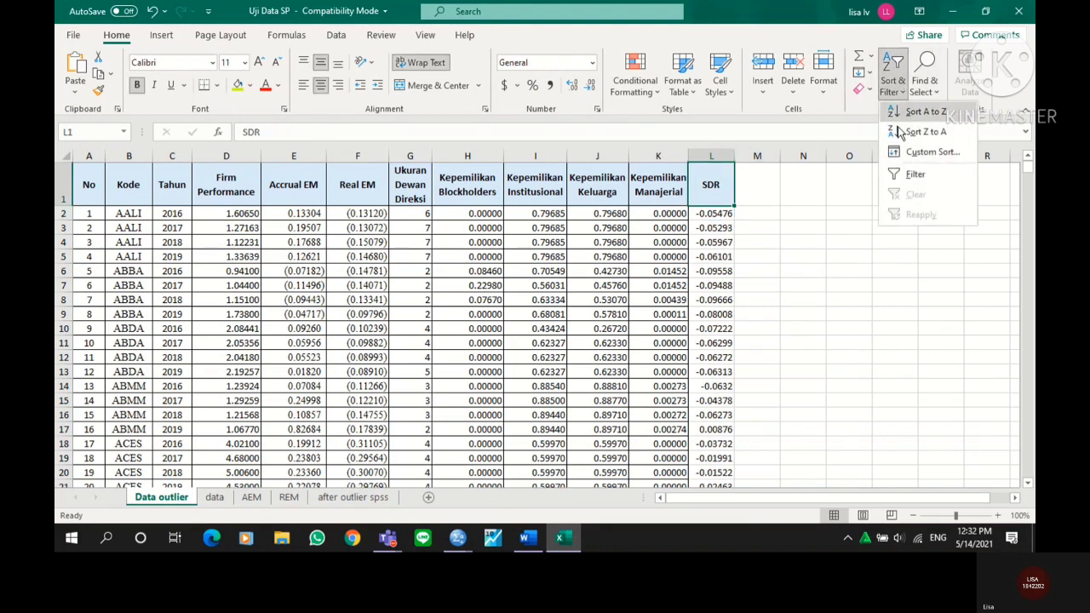
{"action": "left_click", "coordinate": [913, 174]}
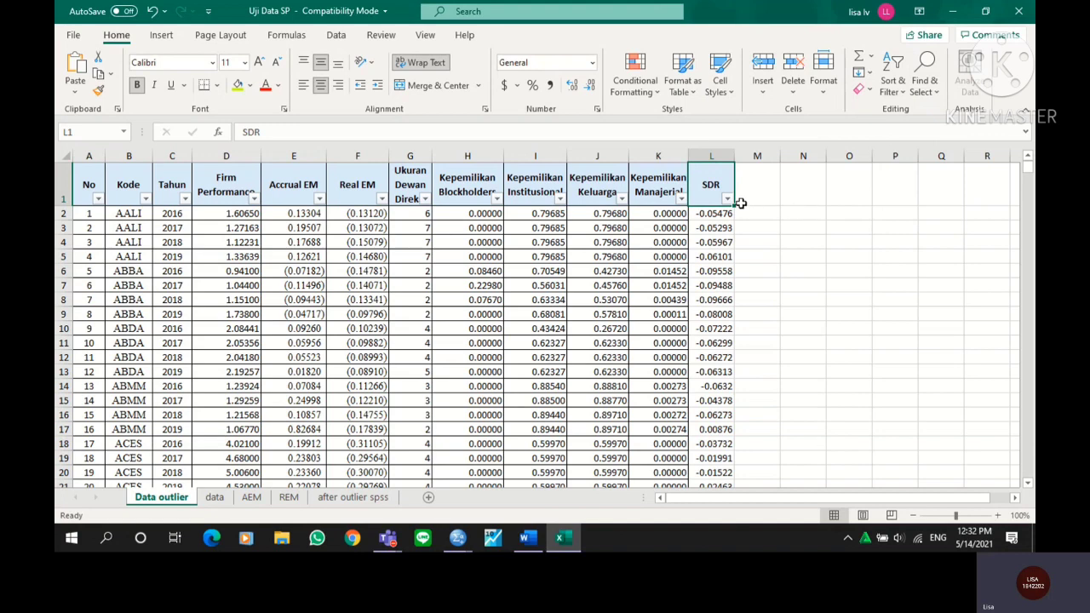
Step: Filter the SDR column to show only the values from 2.02175 up to 22.95962
{"action": "left_click", "coordinate": [727, 199]}
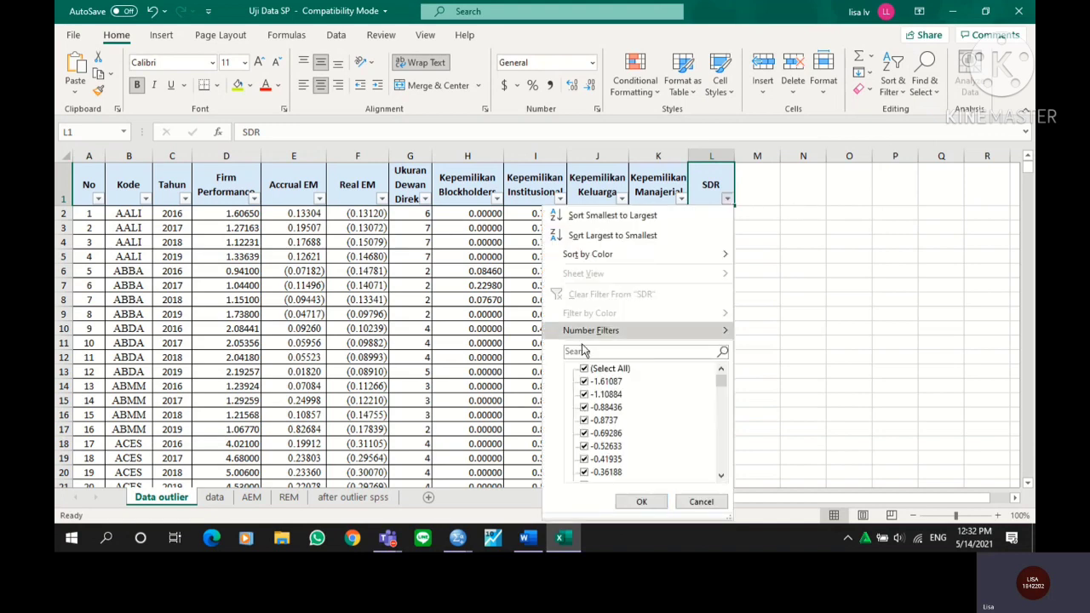
{"action": "left_click", "coordinate": [584, 370]}
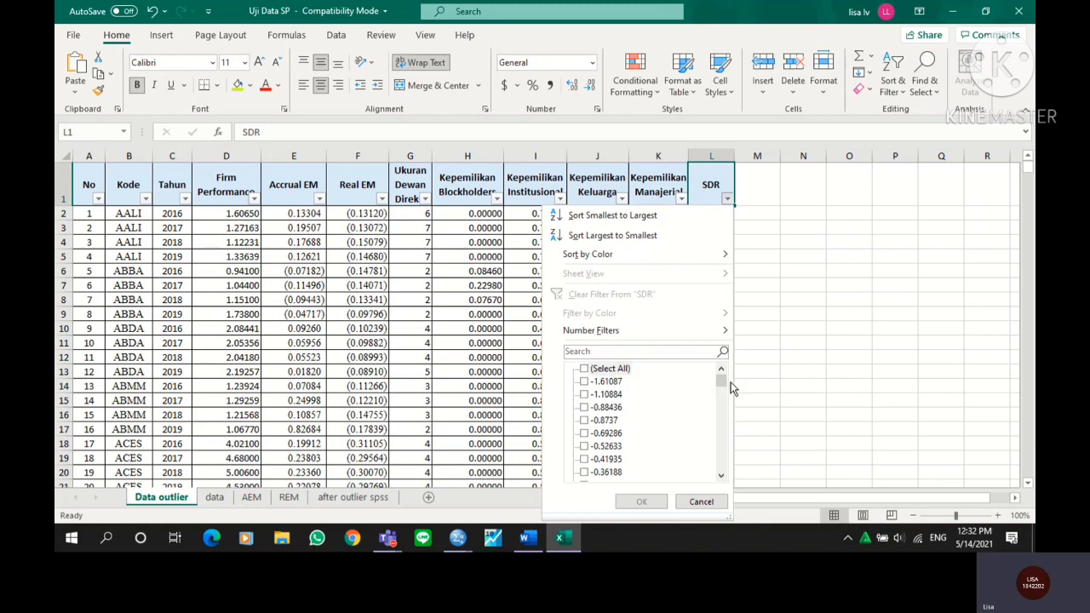
{"action": "left_click_drag", "start_coordinate": [723, 386], "coordinate": [723, 470]}
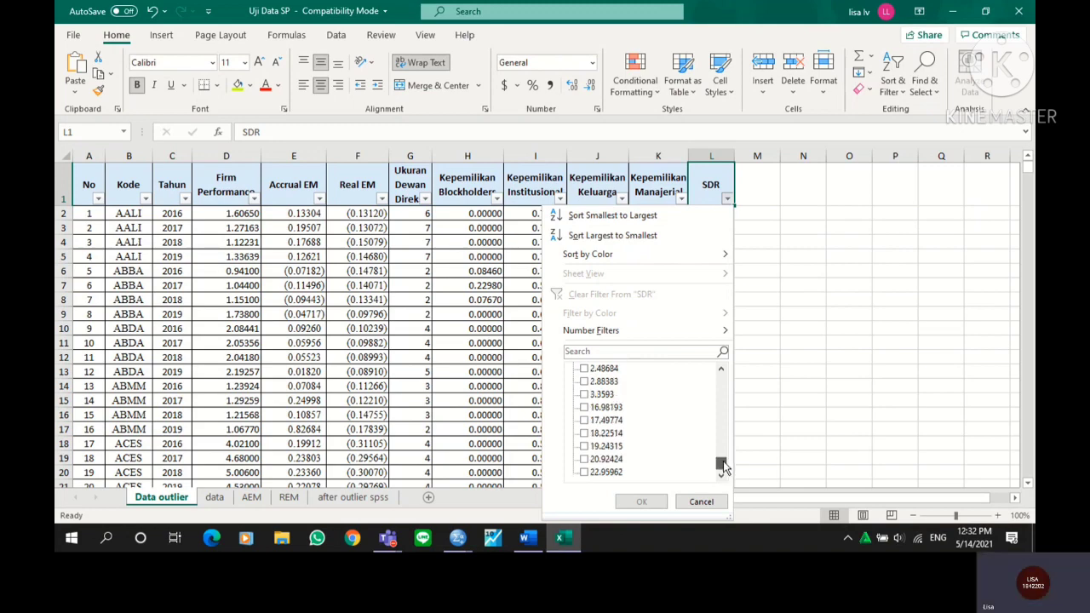
{"action": "left_click", "coordinate": [587, 473]}
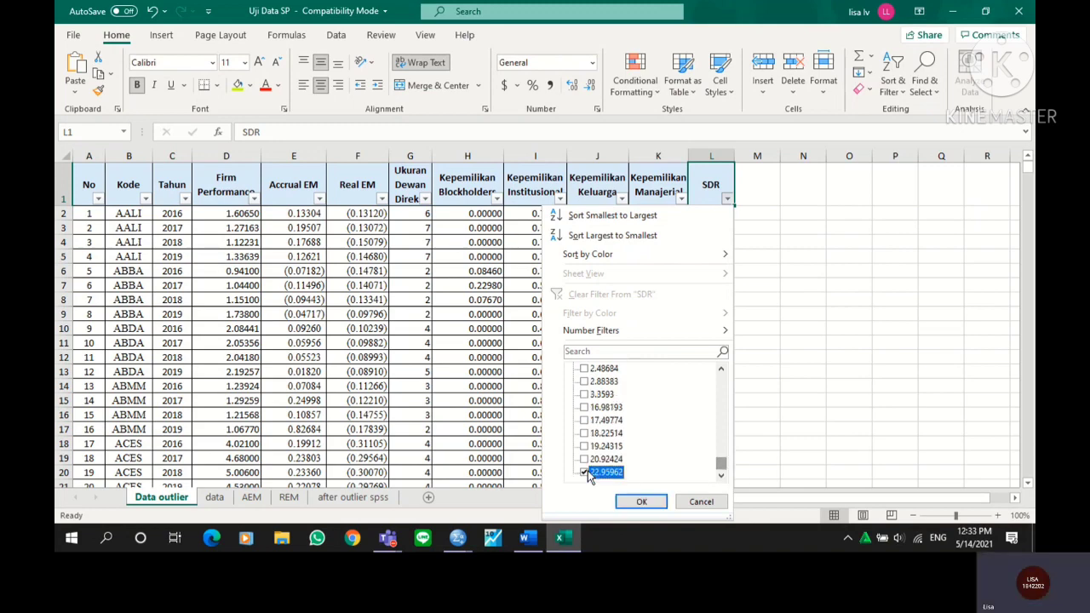
{"action": "left_click", "coordinate": [584, 460]}
{"action": "left_click", "coordinate": [584, 446]}
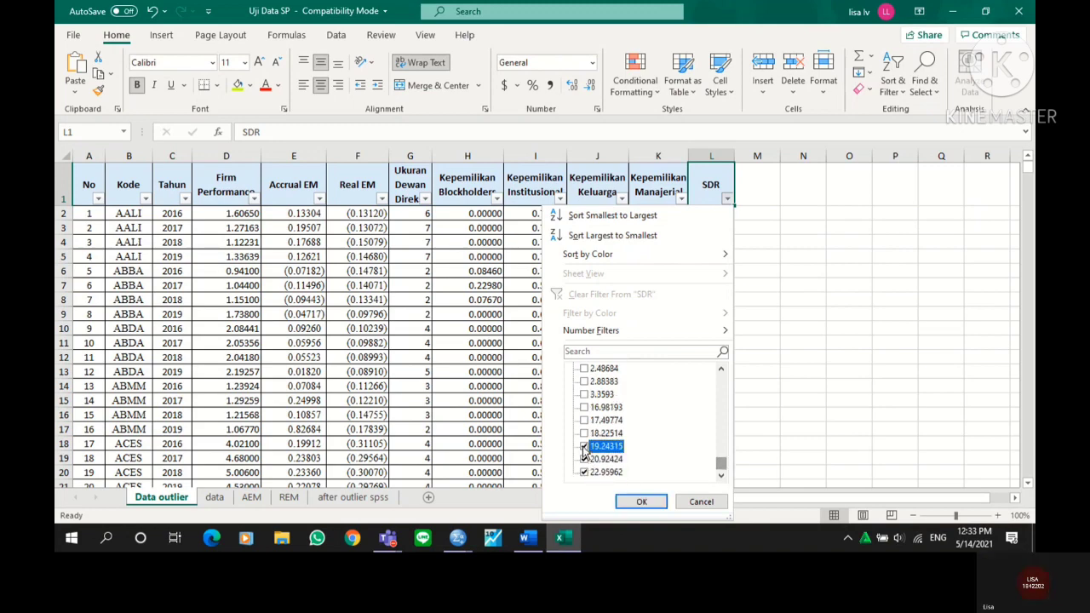
{"action": "left_click", "coordinate": [584, 434]}
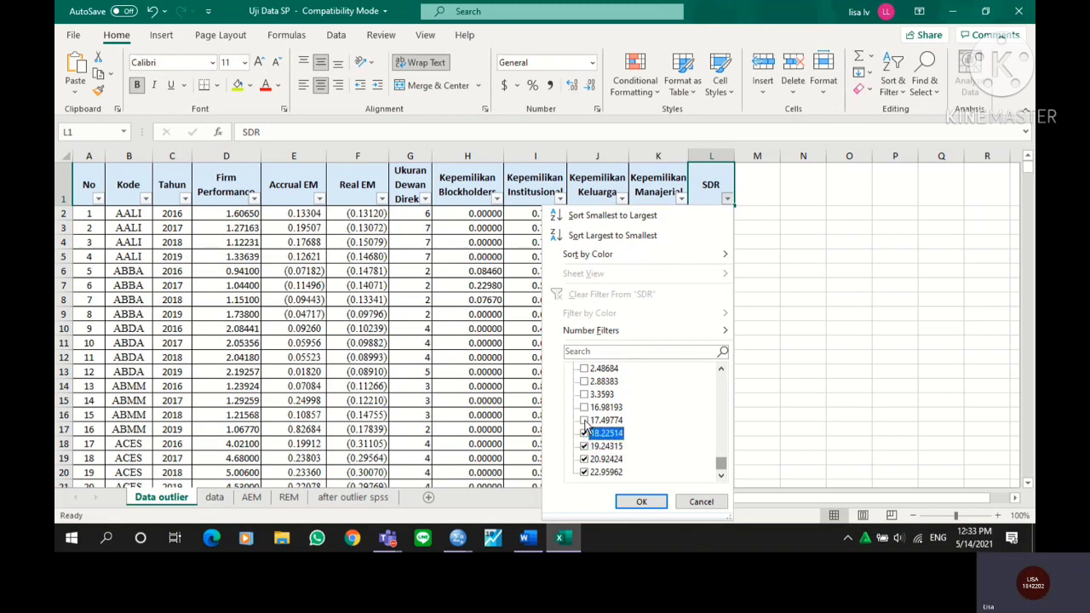
{"action": "left_click", "coordinate": [584, 421]}
{"action": "left_click", "coordinate": [584, 408]}
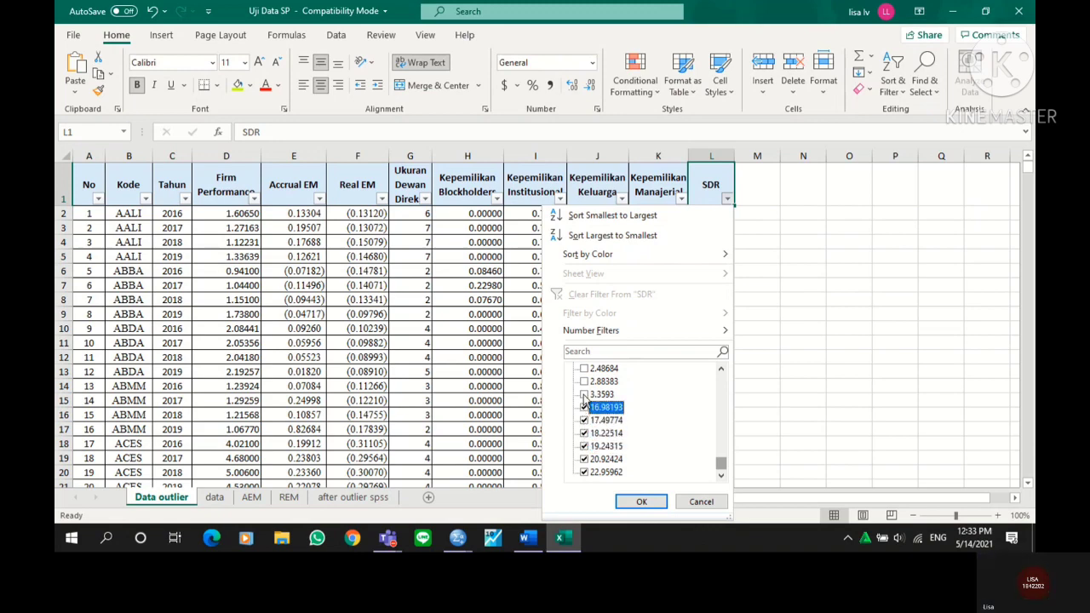
{"action": "left_click", "coordinate": [584, 395]}
{"action": "left_click", "coordinate": [584, 382]}
{"action": "left_click", "coordinate": [584, 368]}
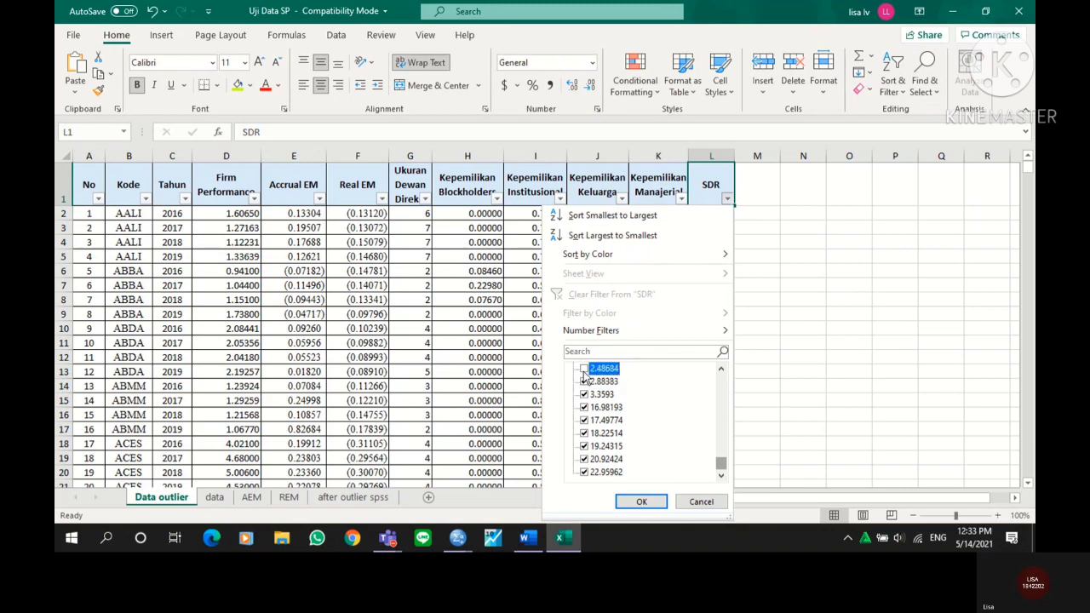
{"action": "left_click", "coordinate": [723, 369]}
{"action": "left_click", "coordinate": [723, 369]}
{"action": "left_click", "coordinate": [723, 370]}
{"action": "left_click", "coordinate": [722, 369]}
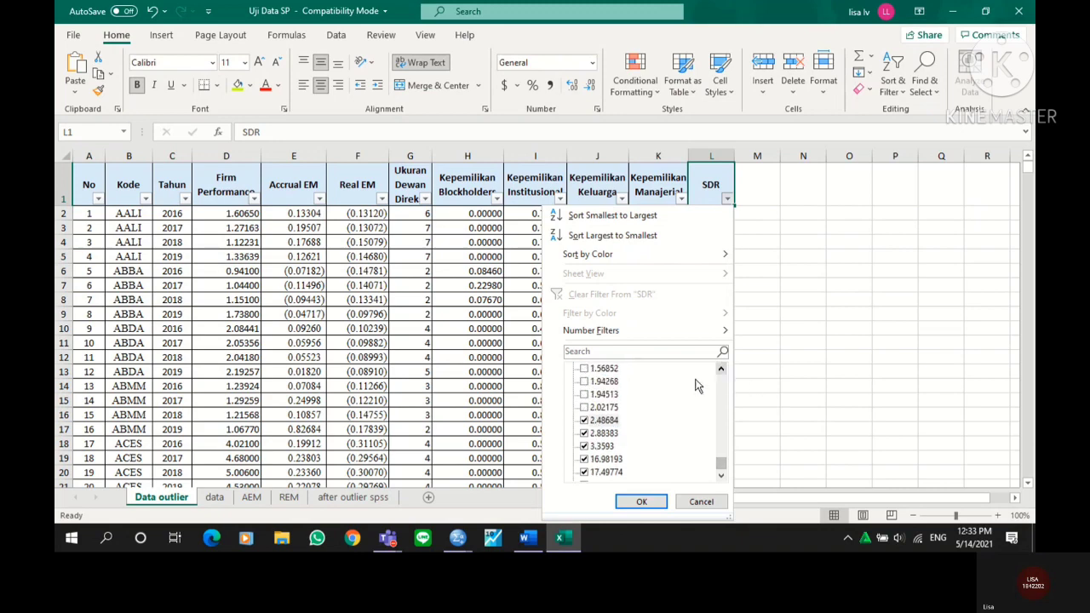
{"action": "left_click", "coordinate": [584, 408]}
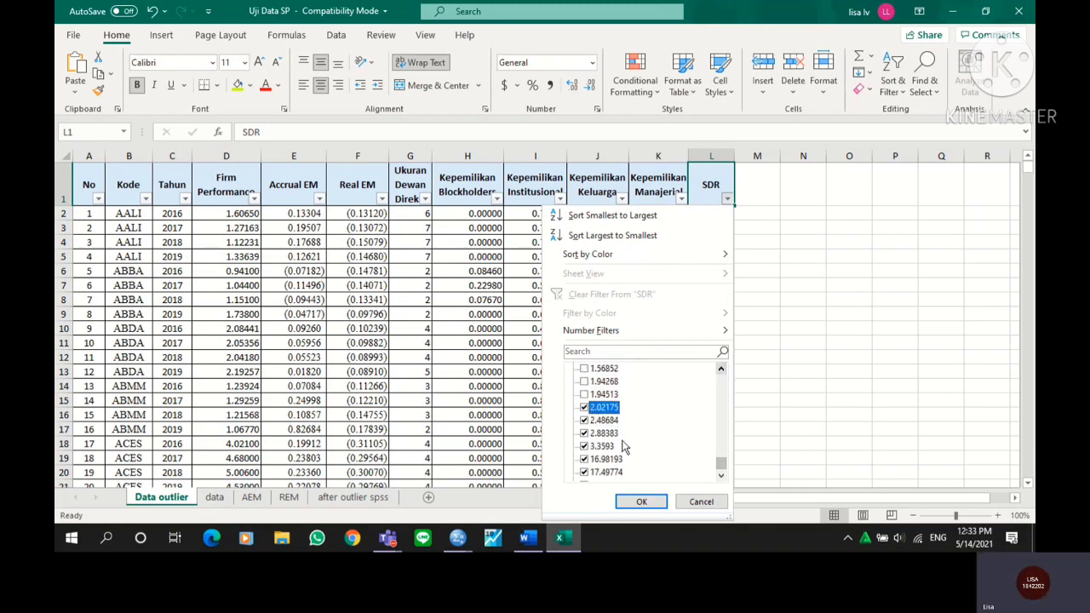
{"action": "left_click", "coordinate": [641, 503]}
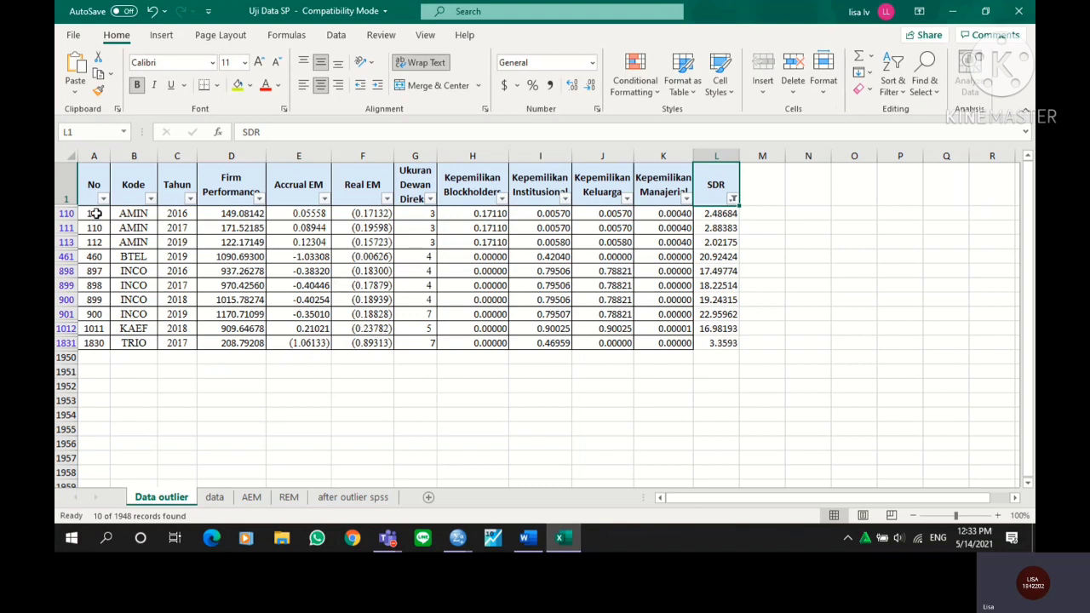
Step: Delete all the filtered outlier rows, from row 110 through row 1831
{"action": "left_click_drag", "start_coordinate": [64, 214], "coordinate": [78, 340]}
{"action": "right_click", "coordinate": [252, 315]}
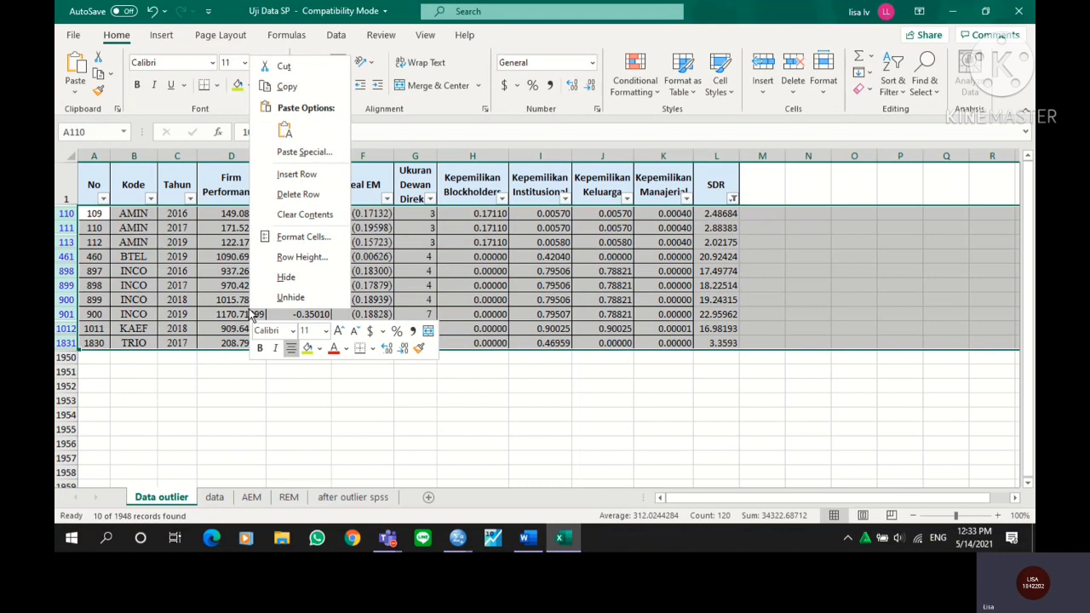
{"action": "left_click", "coordinate": [296, 195]}
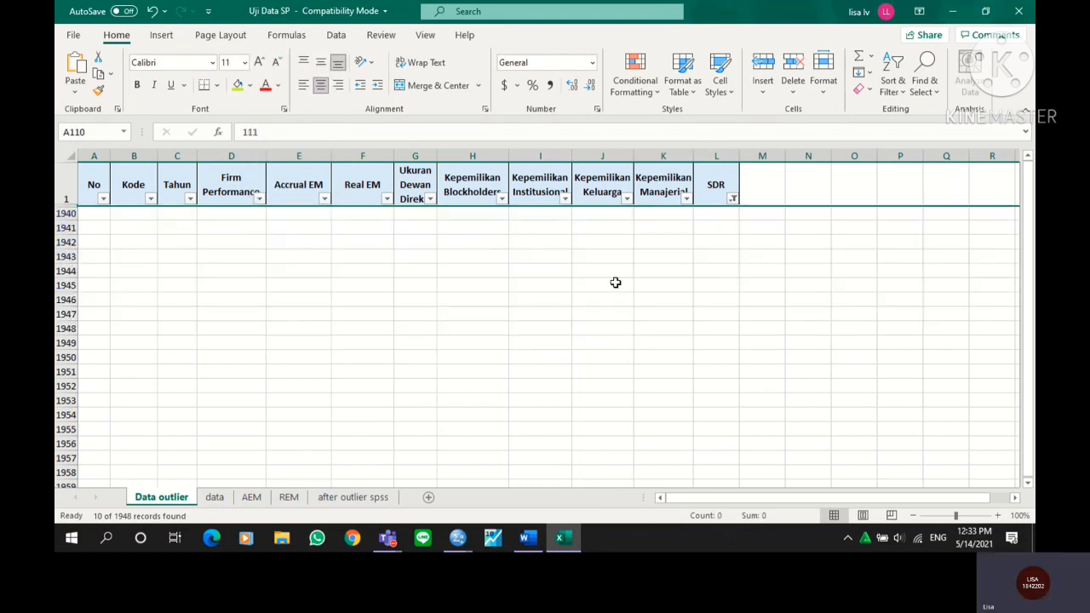
Step: Reset the SDR filter to include all values so the remaining rows are shown
{"action": "left_click", "coordinate": [732, 198]}
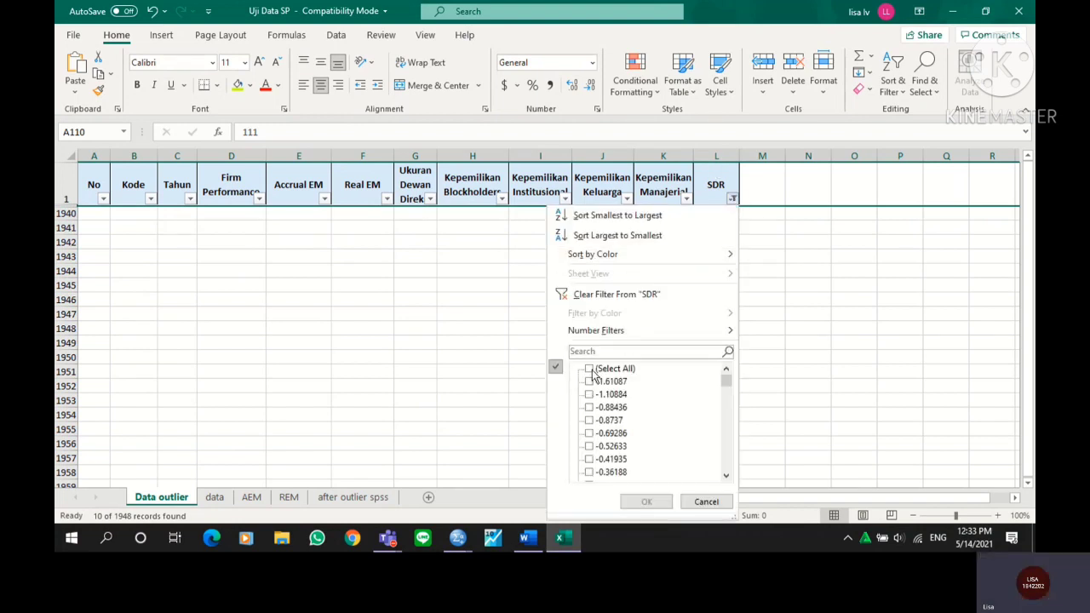
{"action": "left_click", "coordinate": [590, 370]}
{"action": "left_click", "coordinate": [590, 370]}
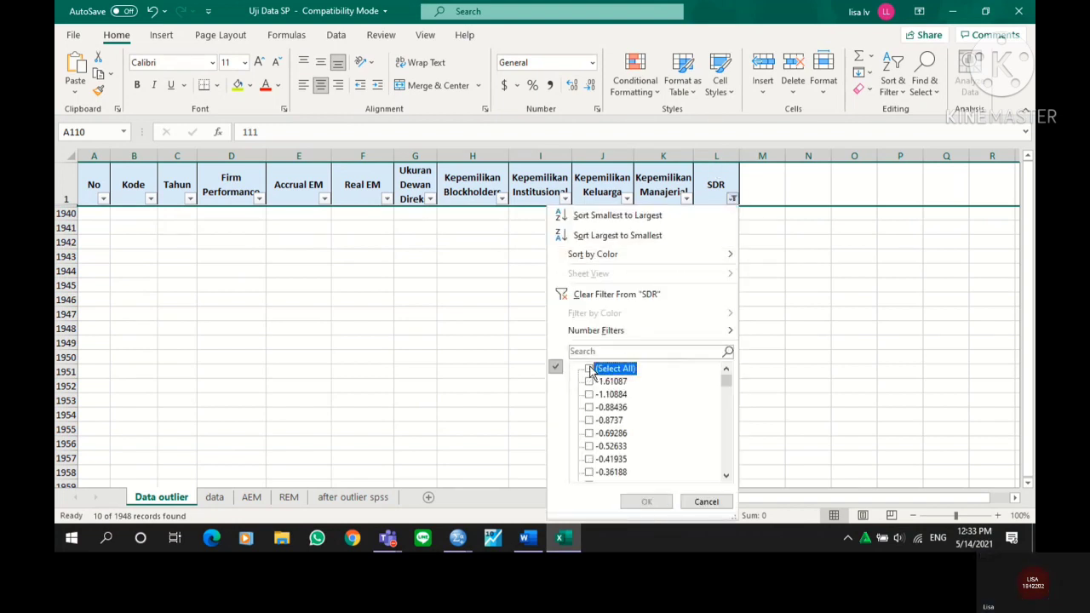
{"action": "left_click", "coordinate": [590, 369]}
{"action": "left_click", "coordinate": [591, 369]}
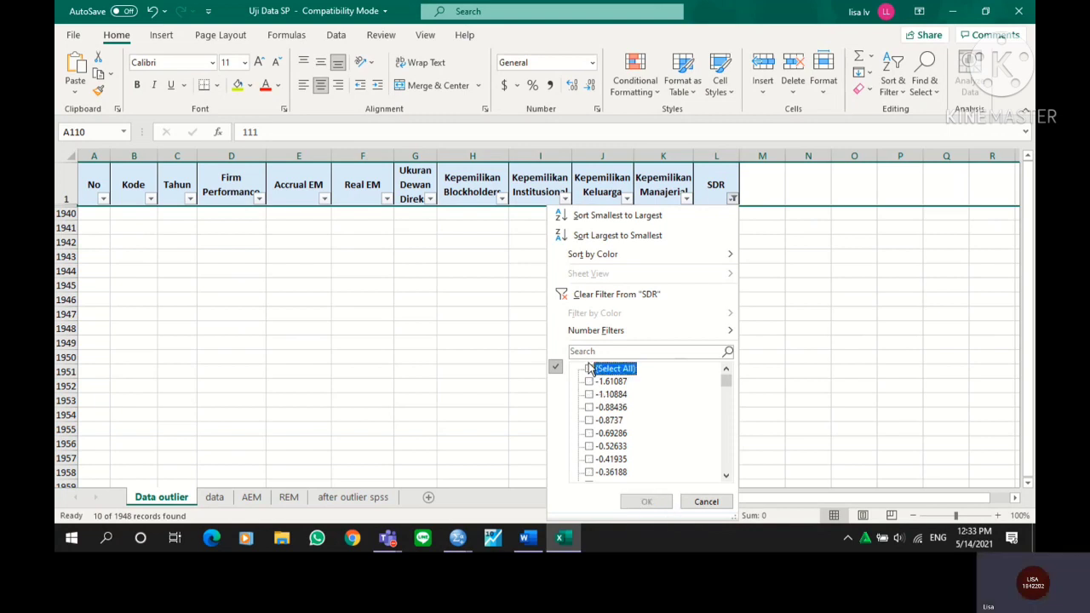
{"action": "left_click", "coordinate": [590, 370]}
{"action": "left_click", "coordinate": [653, 501]}
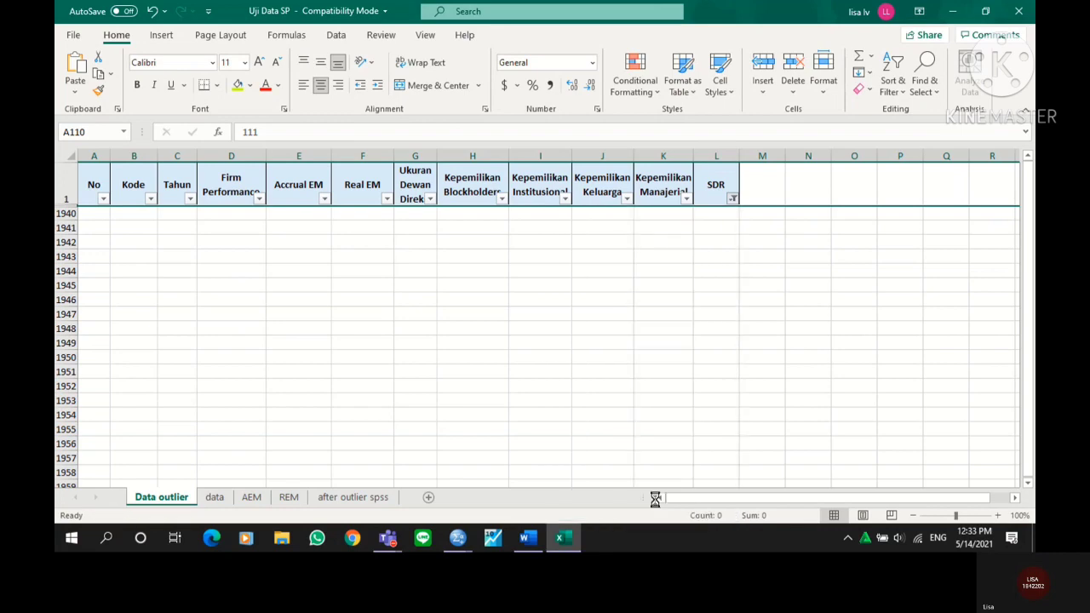
Step: Save the workbook in its current format, continuing past the compatibility check
{"action": "left_click", "coordinate": [356, 313]}
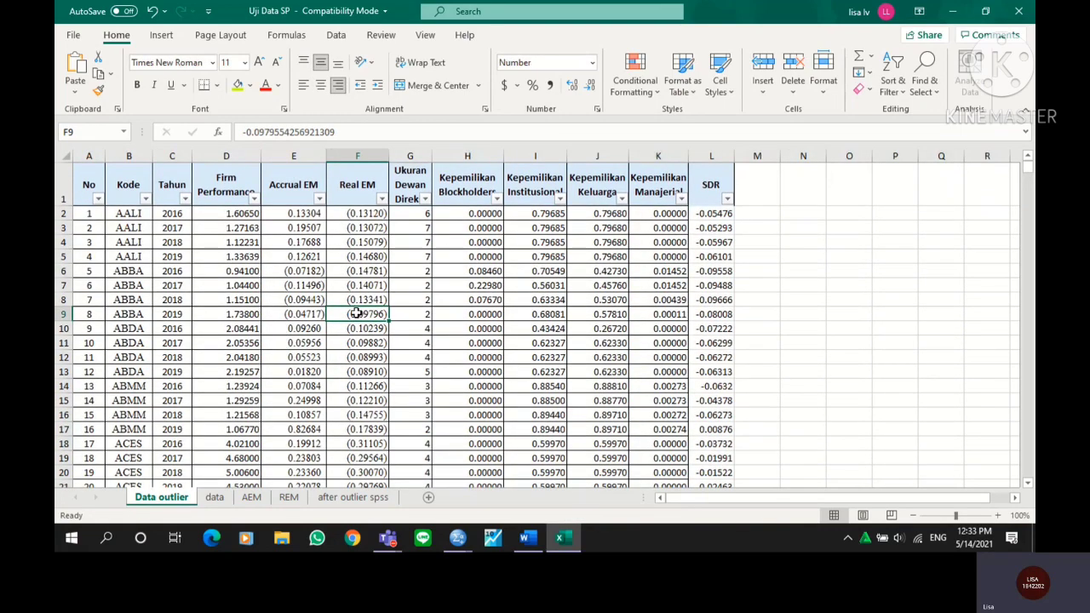
{"action": "key", "text": "ctrl+s"}
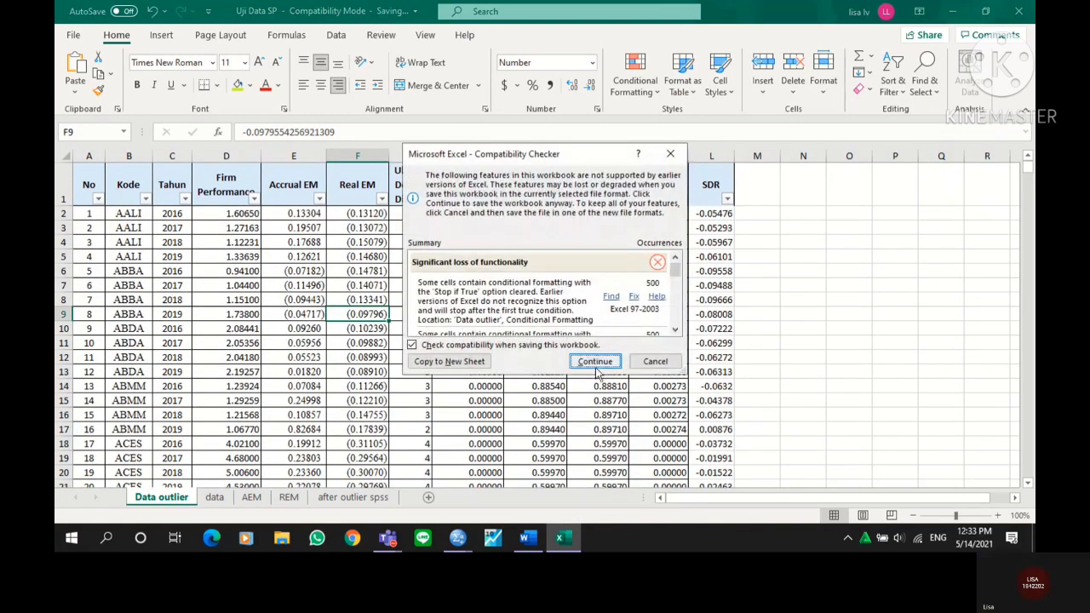
{"action": "left_click", "coordinate": [599, 363]}
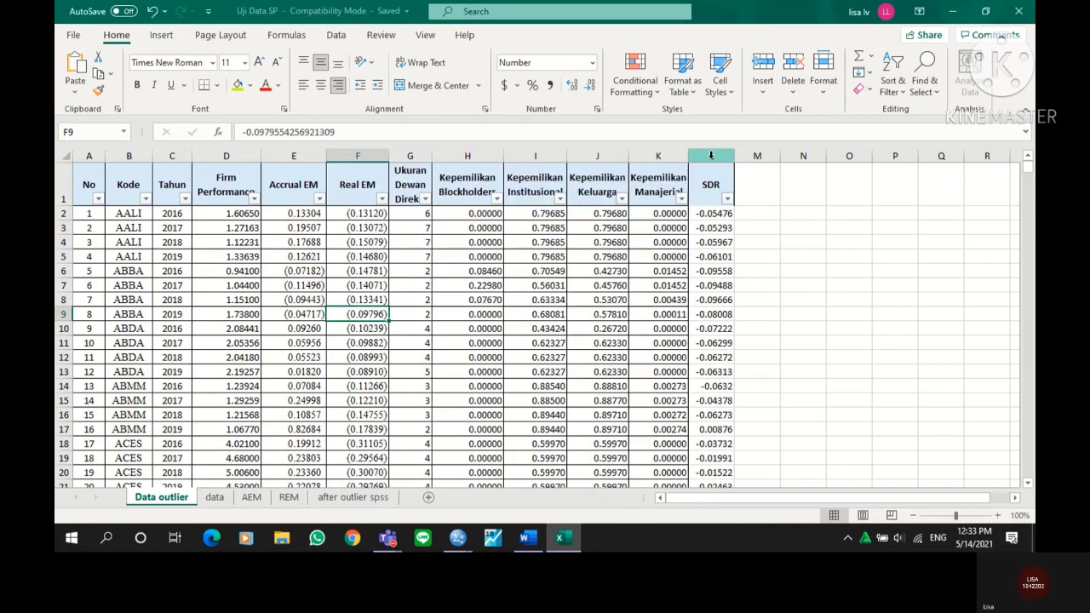
Step: Delete the SDR column from the Data outlier sheet and save the workbook again in its current format
{"action": "left_click", "coordinate": [710, 159]}
{"action": "right_click", "coordinate": [716, 207]}
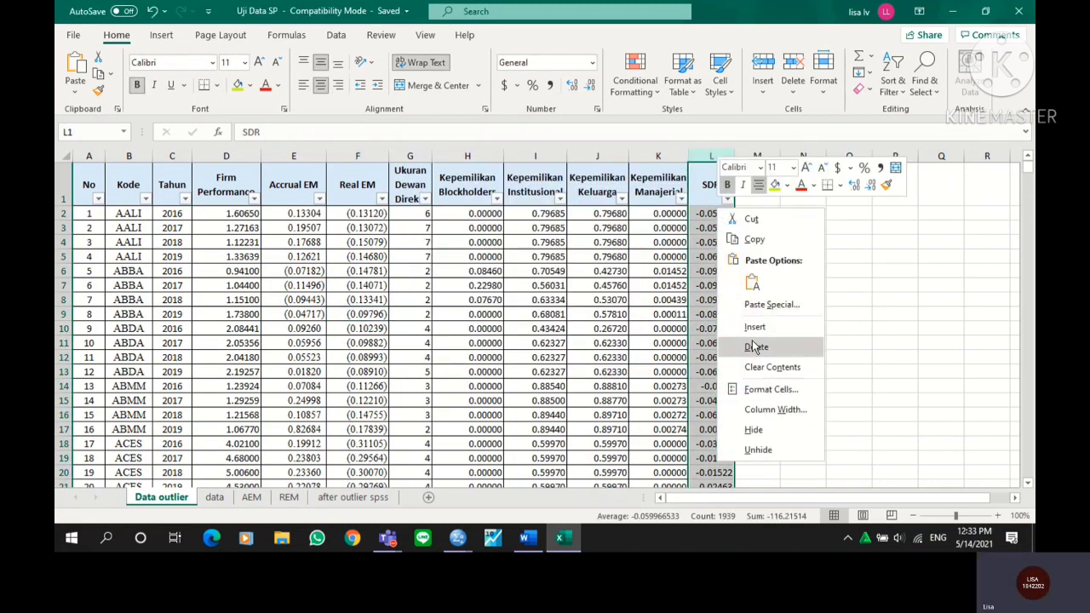
{"action": "left_click", "coordinate": [756, 348]}
{"action": "left_click", "coordinate": [600, 328]}
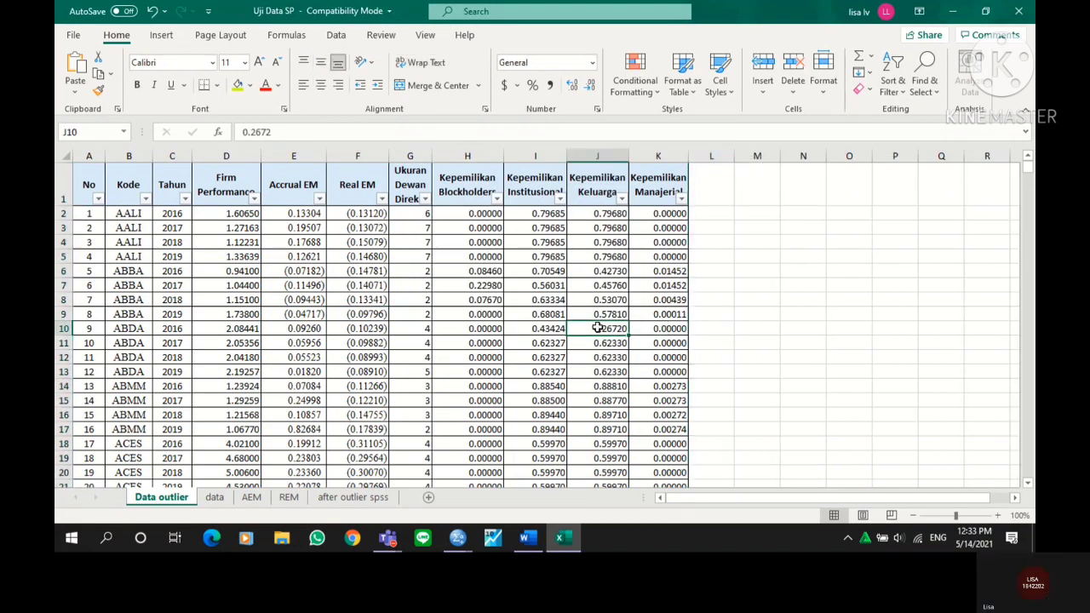
{"action": "key", "text": "ctrl+s"}
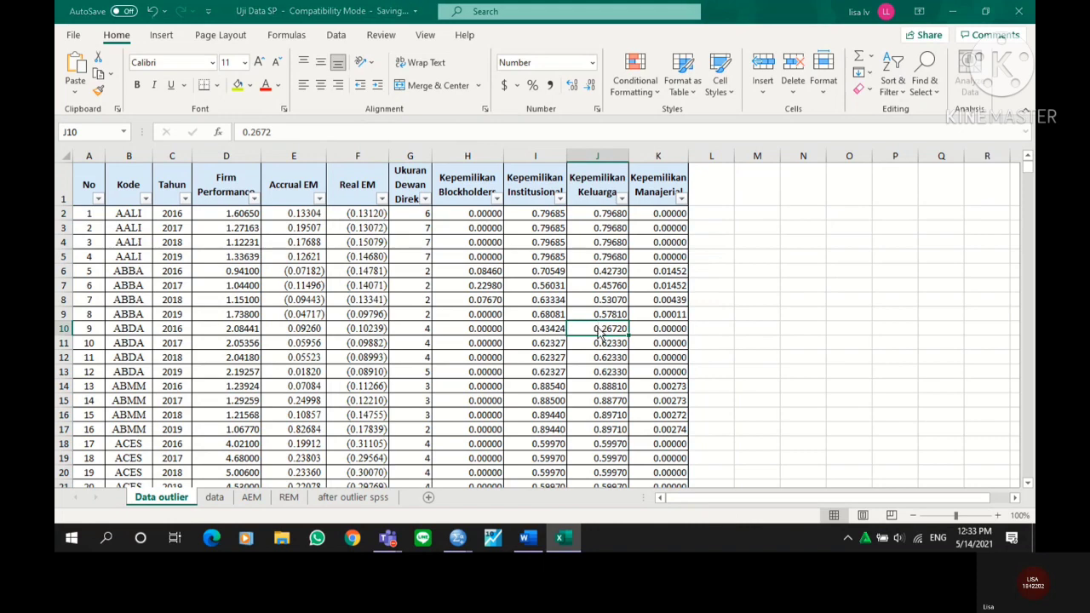
{"action": "left_click", "coordinate": [596, 362]}
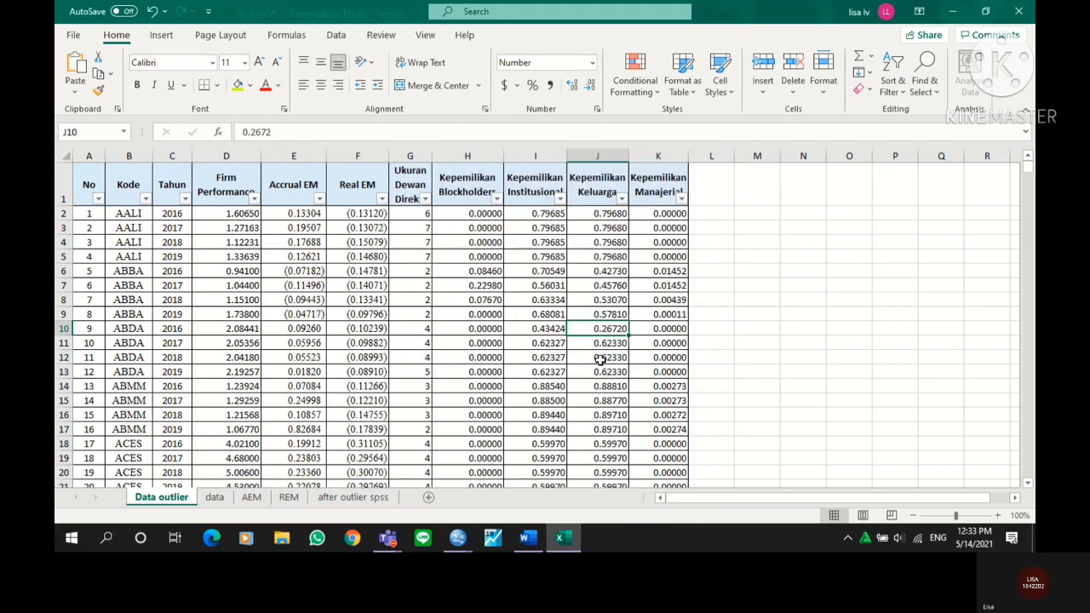
Step: Close the Uji Data SP workbook
{"action": "left_click", "coordinate": [745, 271]}
{"action": "key", "text": "ctrl+Down"}
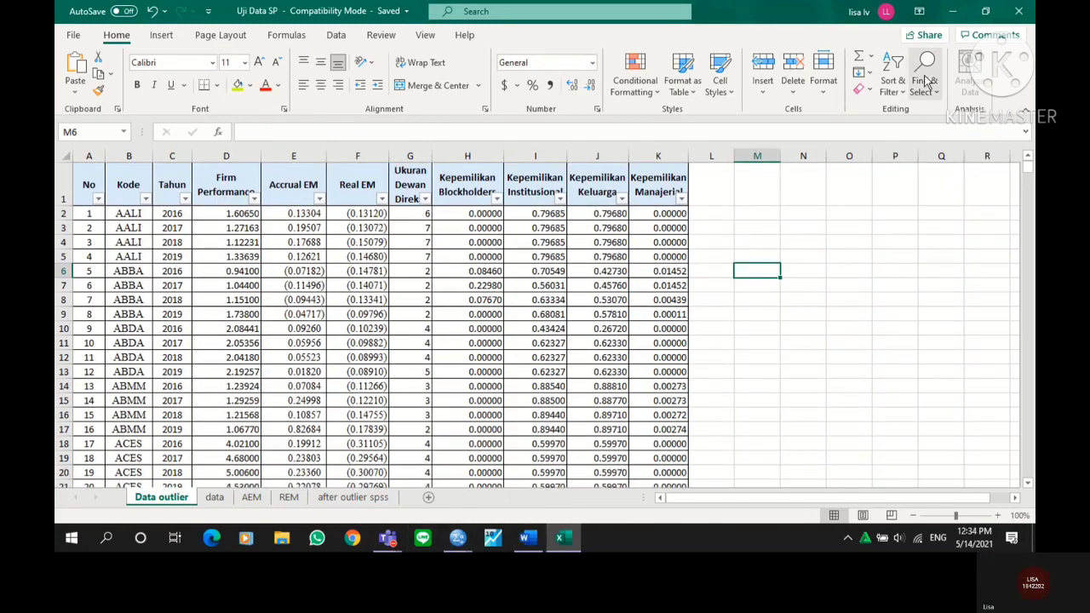
{"action": "left_click", "coordinate": [1018, 11]}
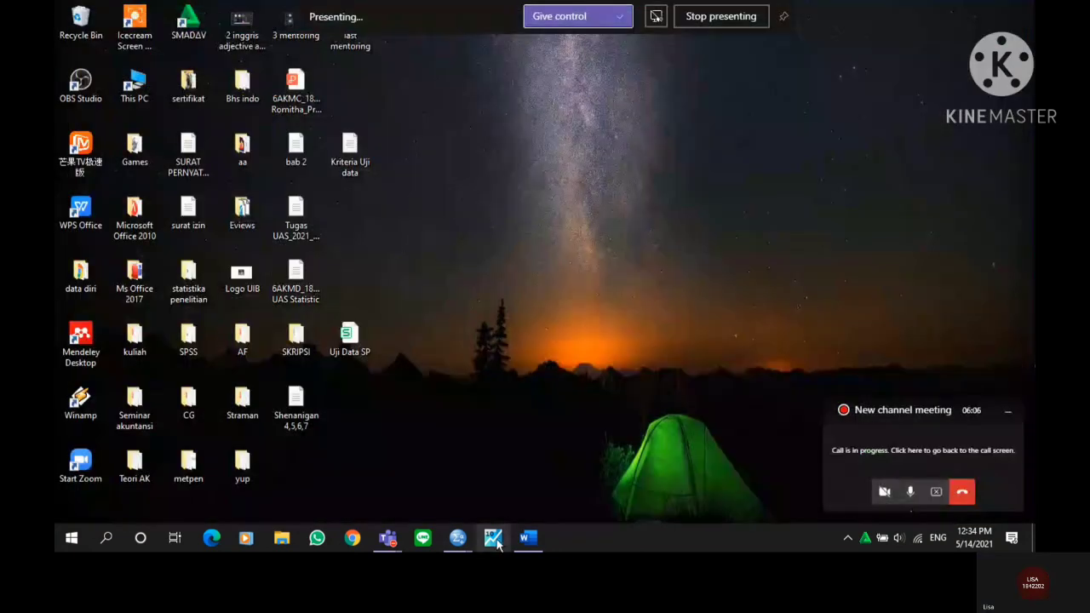
Step: Launch EViews and open the Uji Data SP Excel file from the Desktop as a foreign file
{"action": "left_click", "coordinate": [494, 539]}
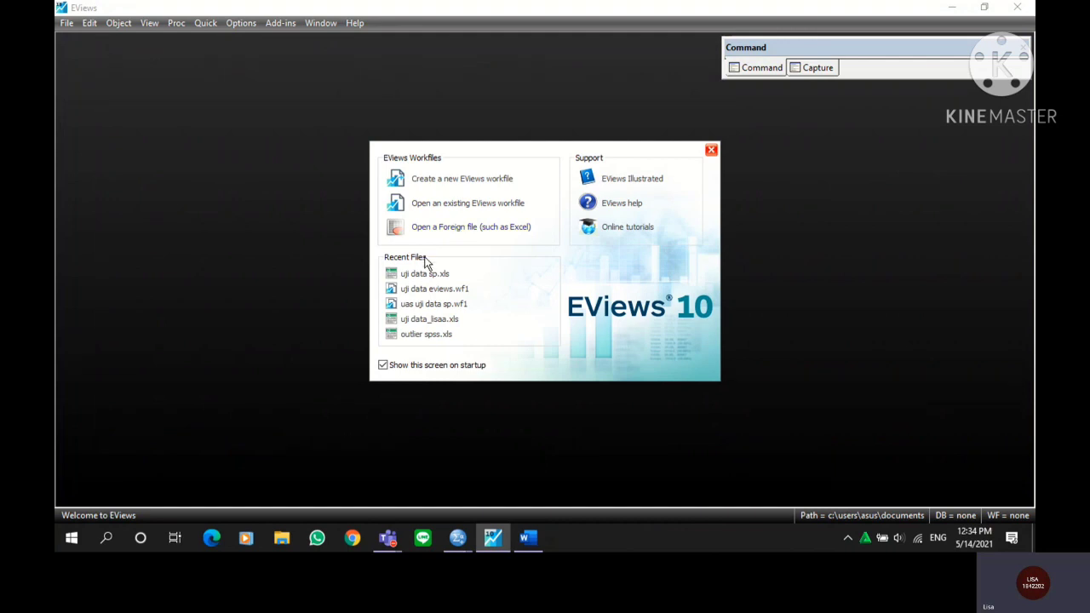
{"action": "left_click", "coordinate": [468, 228]}
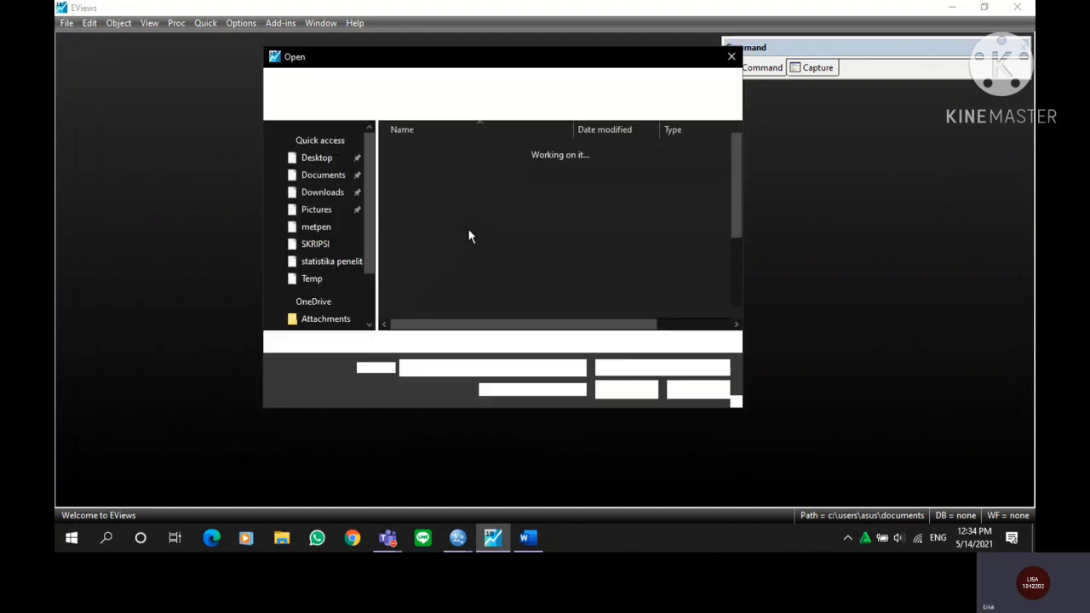
{"action": "left_click", "coordinate": [331, 166]}
{"action": "double_click", "coordinate": [441, 150]}
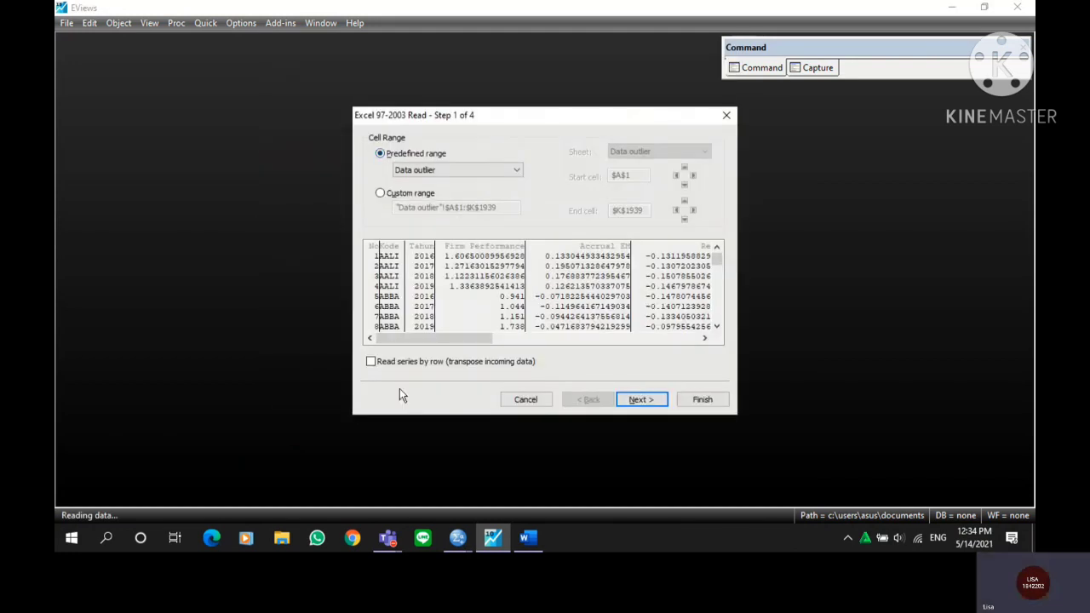
Step: Accept the predefined Data outlier range and the default header and column settings, advancing the import to the data structure stage
{"action": "left_click", "coordinate": [640, 399]}
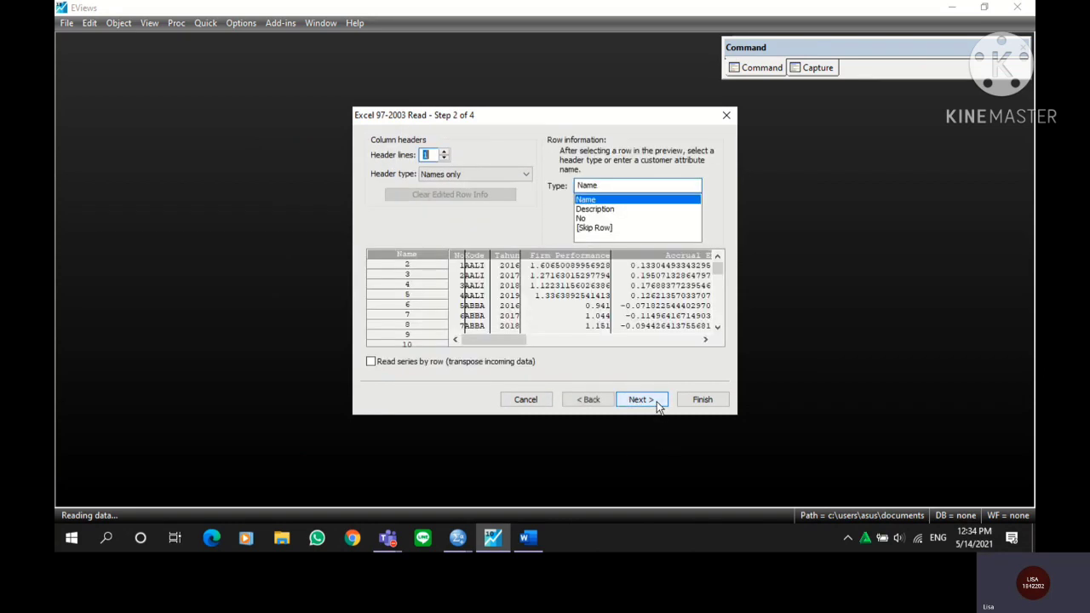
{"action": "left_click", "coordinate": [640, 399]}
{"action": "left_click", "coordinate": [656, 405]}
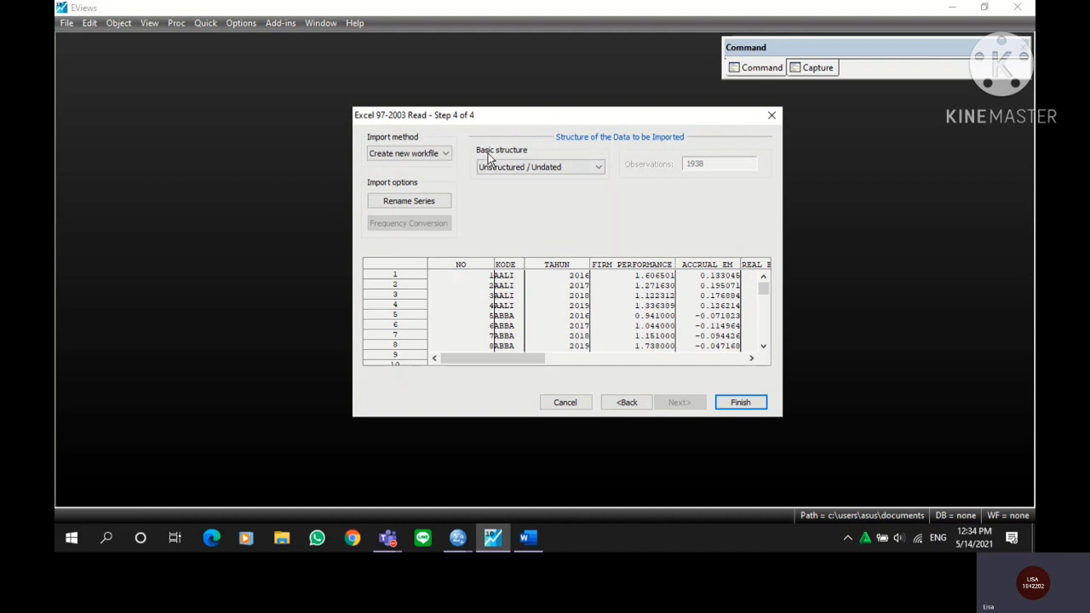
Step: Import the data as a Dated Panel with kode as cross-section ID and tahun as date series, without linking to the external source
{"action": "left_click", "coordinate": [553, 167]}
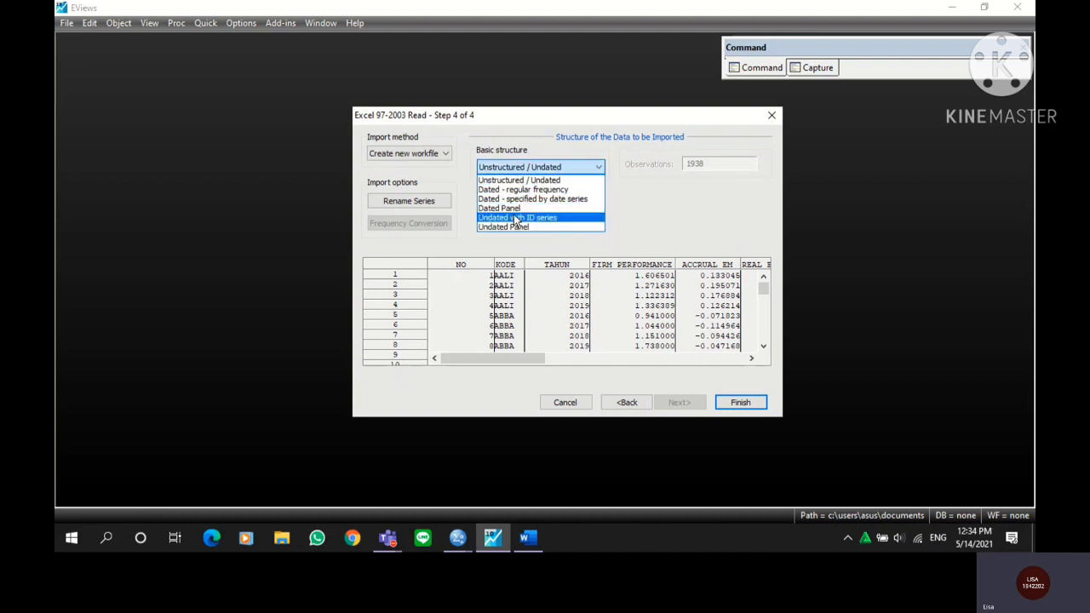
{"action": "left_click", "coordinate": [515, 211]}
{"action": "left_click", "coordinate": [551, 216]}
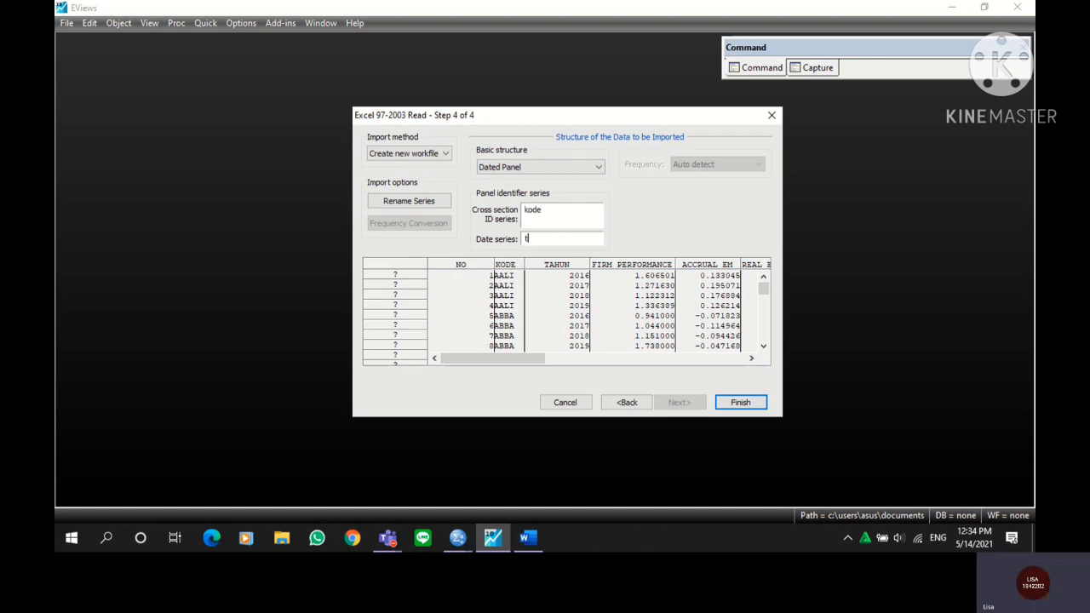
{"action": "left_click", "coordinate": [740, 403]}
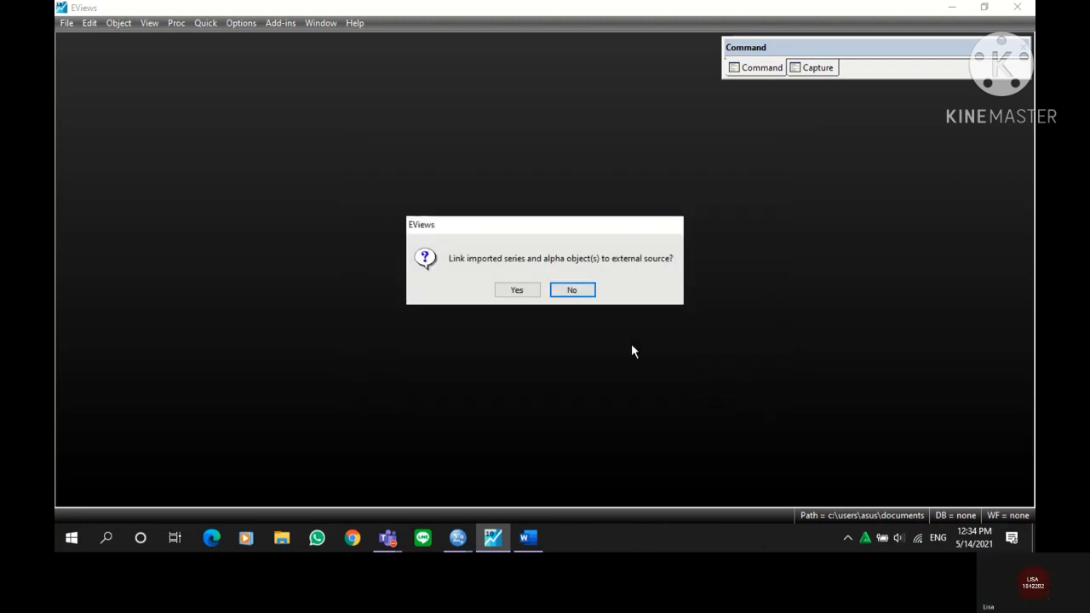
{"action": "left_click", "coordinate": [587, 291]}
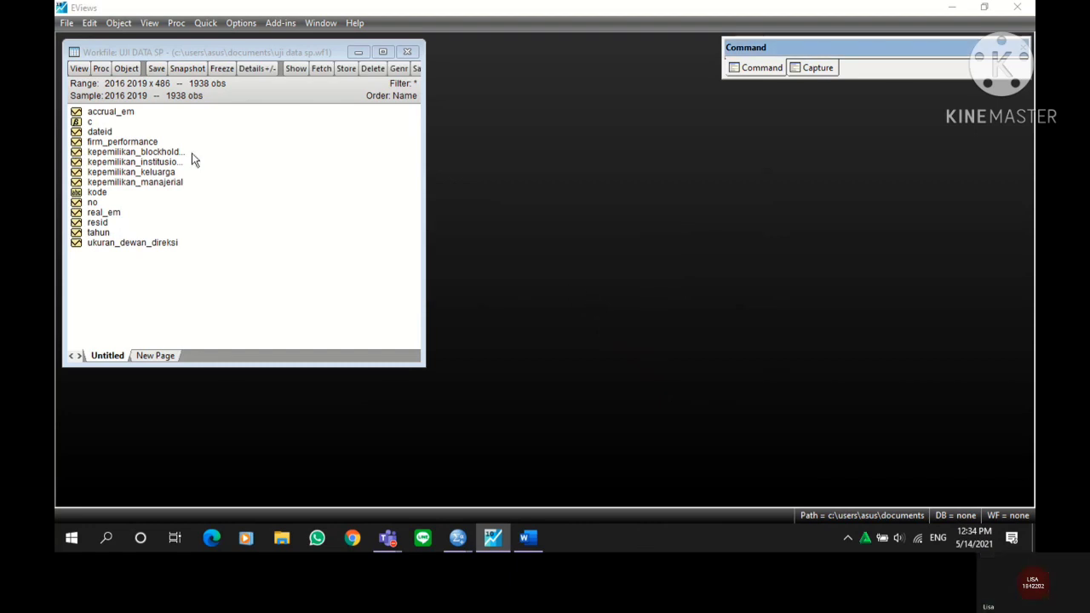
{"action": "left_click_drag", "start_coordinate": [275, 47], "coordinate": [325, 59]}
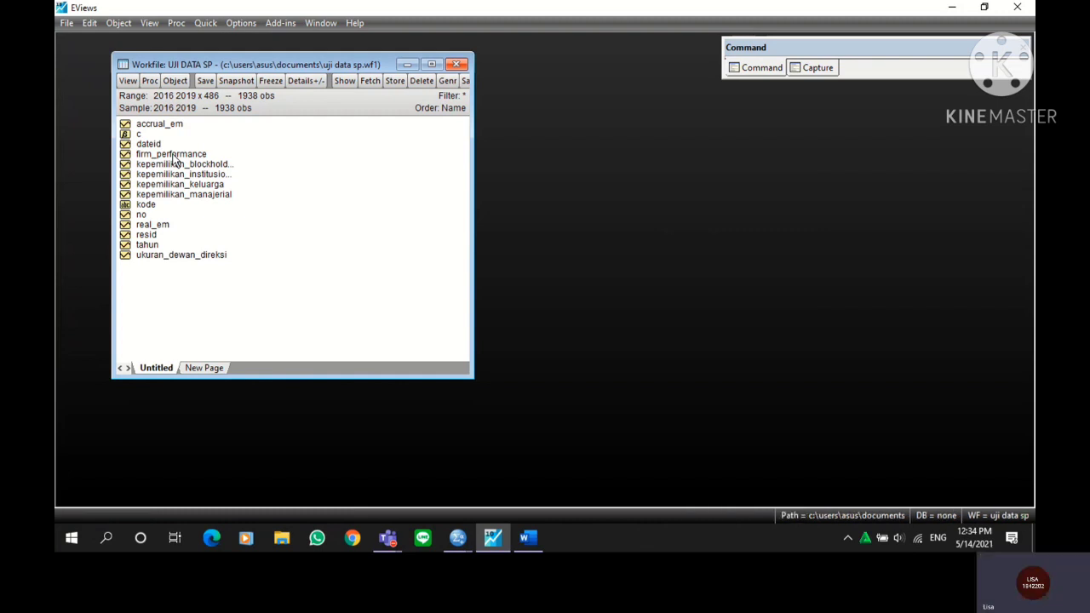
Step: Start common-sample descriptive statistics for a group, then switch to Word and copy the variable-name list at the beginning of the document
{"action": "left_click", "coordinate": [216, 26]}
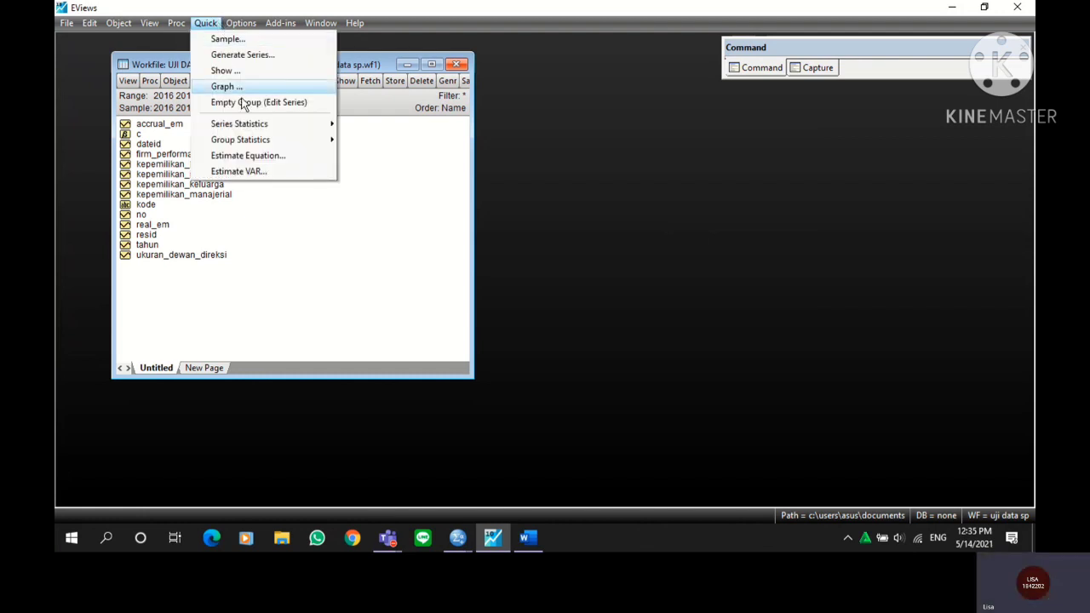
{"action": "mouse_move", "coordinate": [294, 141]}
{"action": "mouse_move", "coordinate": [415, 147]}
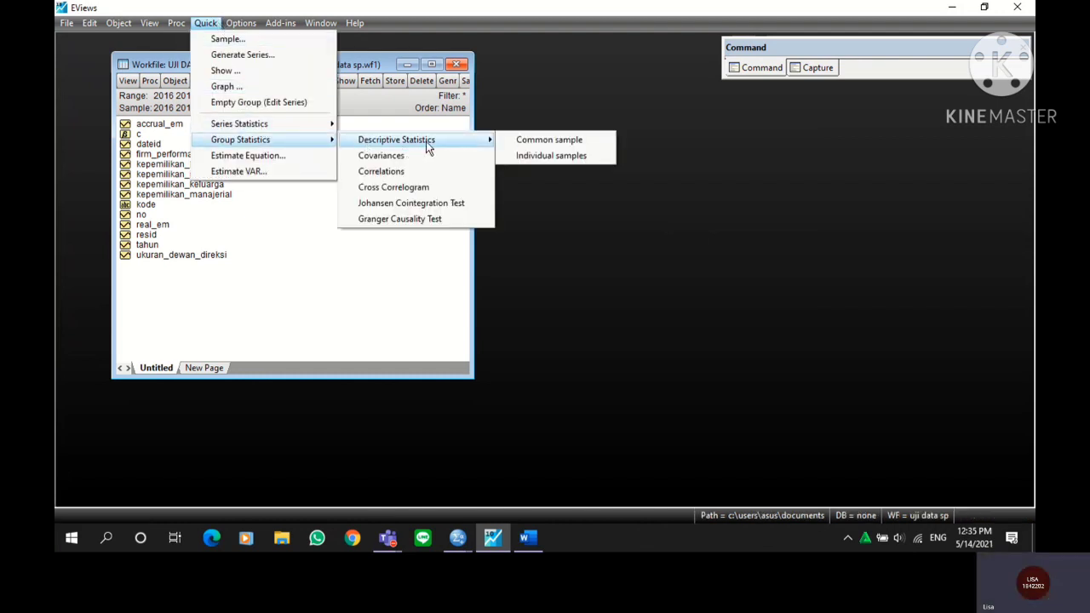
{"action": "left_click", "coordinate": [528, 142]}
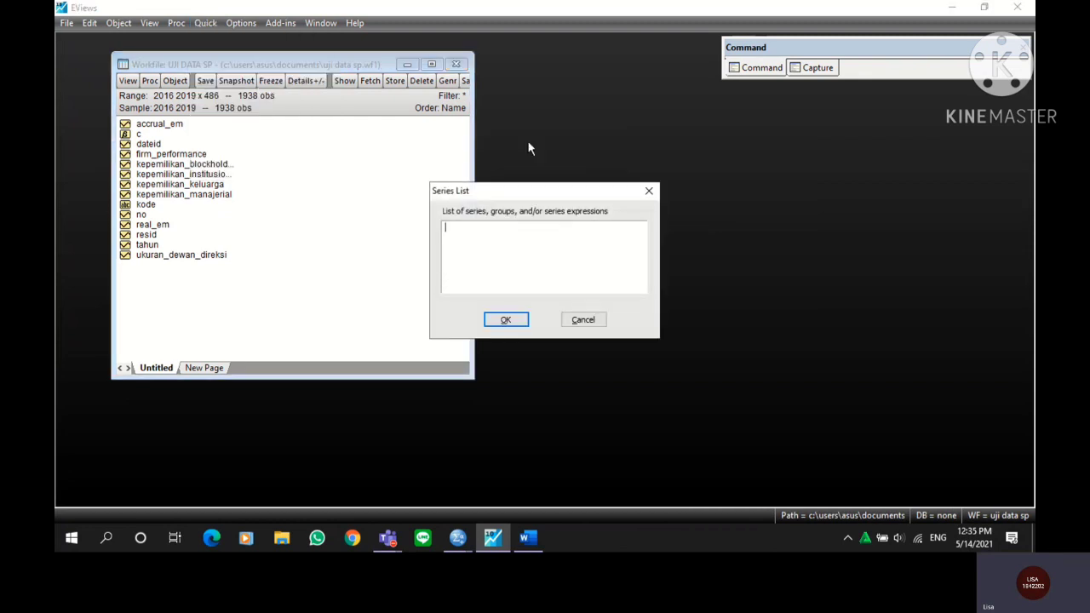
{"action": "key", "text": "alt+Tab"}
{"action": "key", "text": "alt+Tab"}
{"action": "key", "text": "alt+Tab"}
{"action": "key", "text": "alt+Tab"}
{"action": "key", "text": "alt+Tab"}
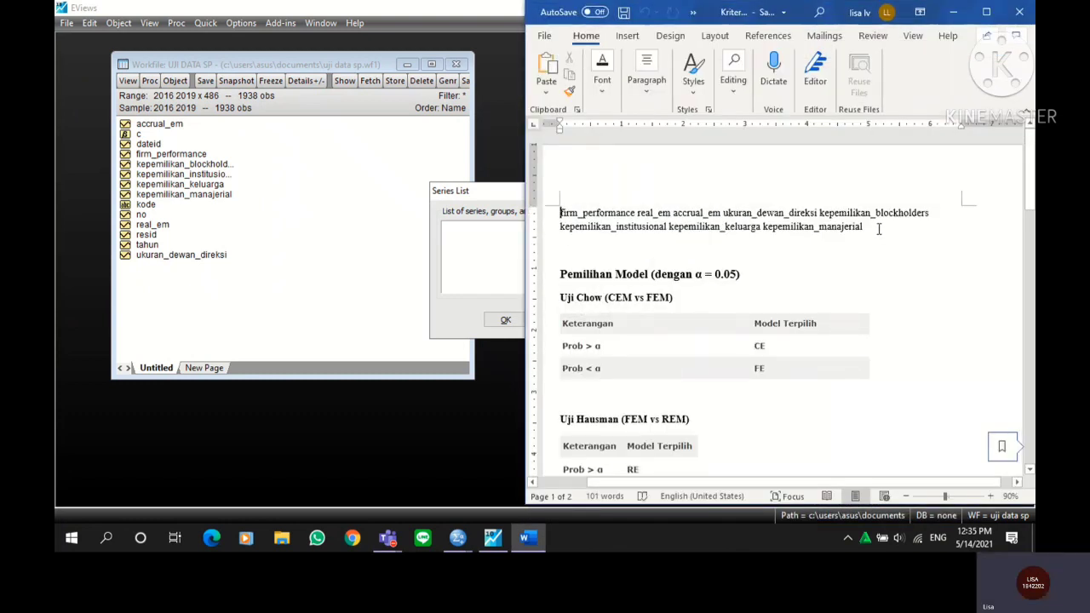
{"action": "triple_click", "coordinate": [818, 235]}
{"action": "key", "text": "ctrl+c"}
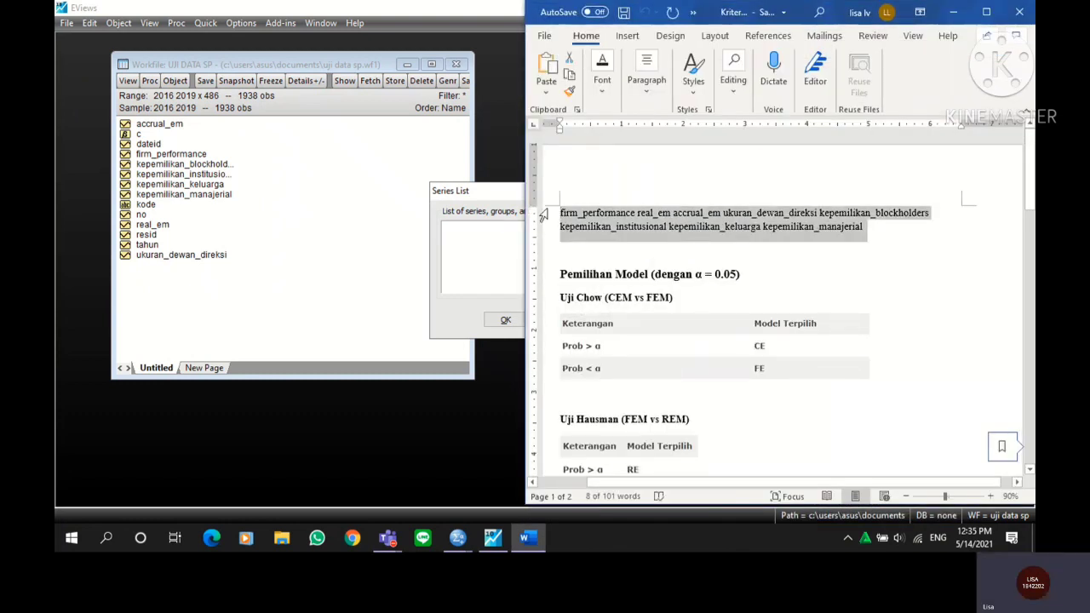
Step: Back in EViews, generate the statistics for the copied series list, firm_performance through kepemilikan_manajerial, and widen the results window to fit all columns
{"action": "left_click", "coordinate": [480, 254]}
{"action": "key", "text": "ctrl+v"}
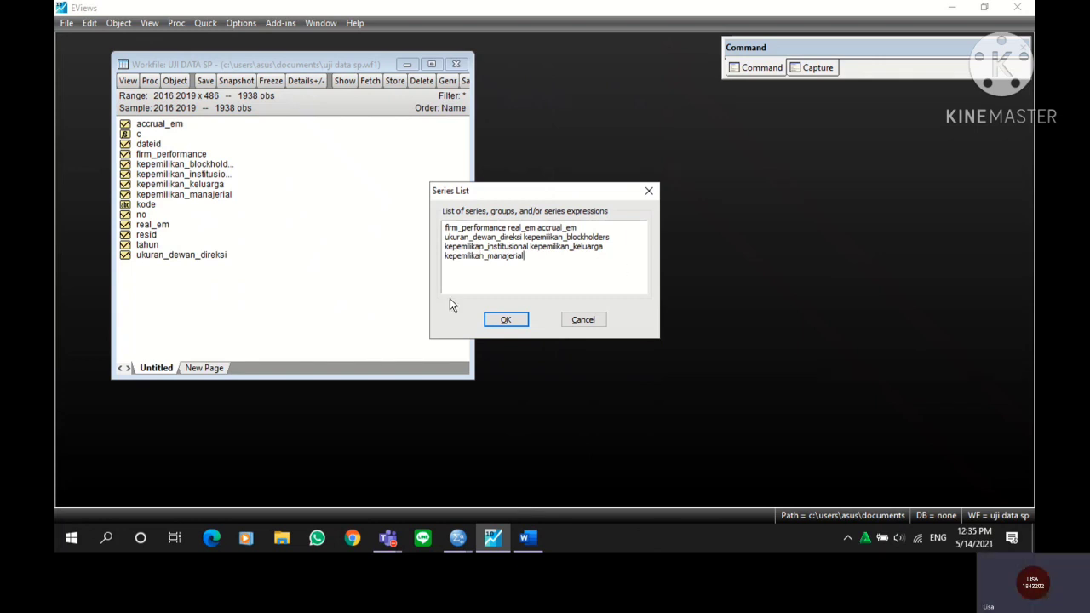
{"action": "left_click", "coordinate": [514, 325]}
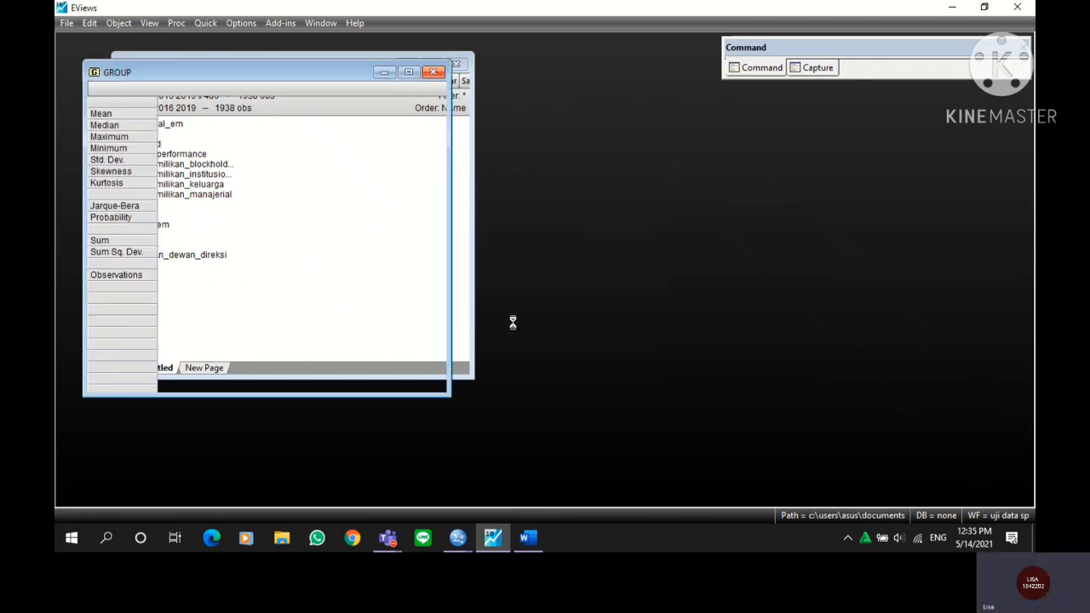
{"action": "left_click_drag", "start_coordinate": [327, 62], "coordinate": [330, 59]}
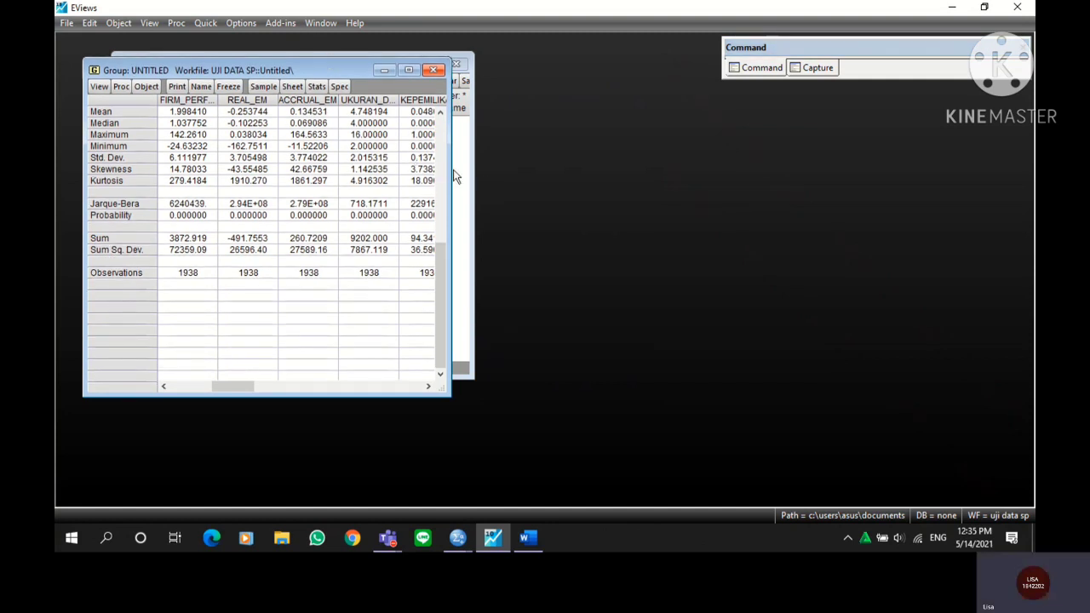
{"action": "left_click_drag", "start_coordinate": [450, 173], "coordinate": [684, 191]}
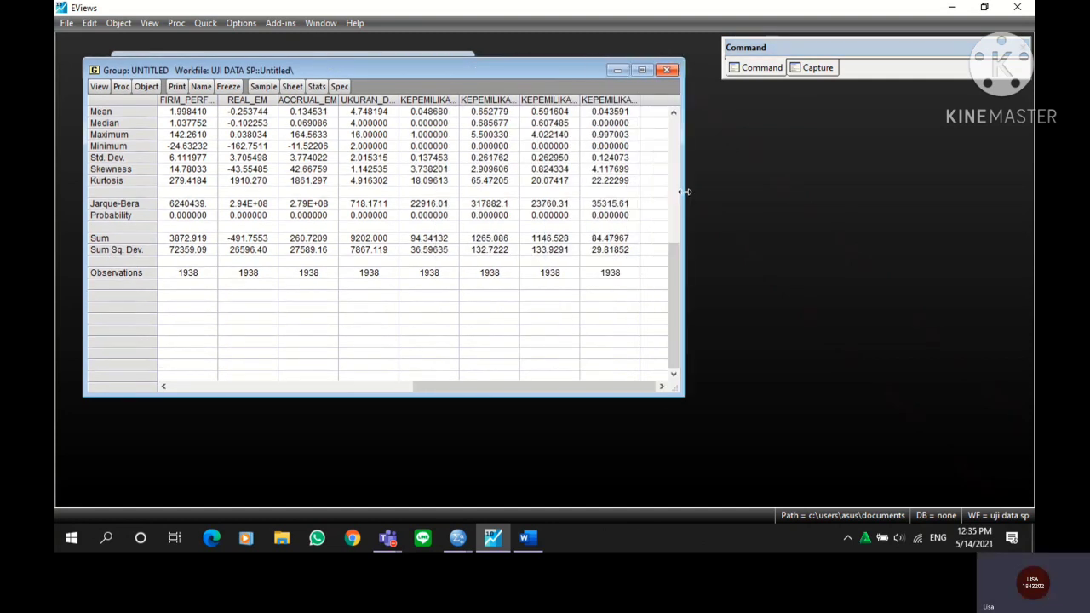
Step: Freeze the descriptive statistics into a table and name it statistik_deskriptif
{"action": "left_click", "coordinate": [232, 87]}
{"action": "left_click", "coordinate": [220, 108]}
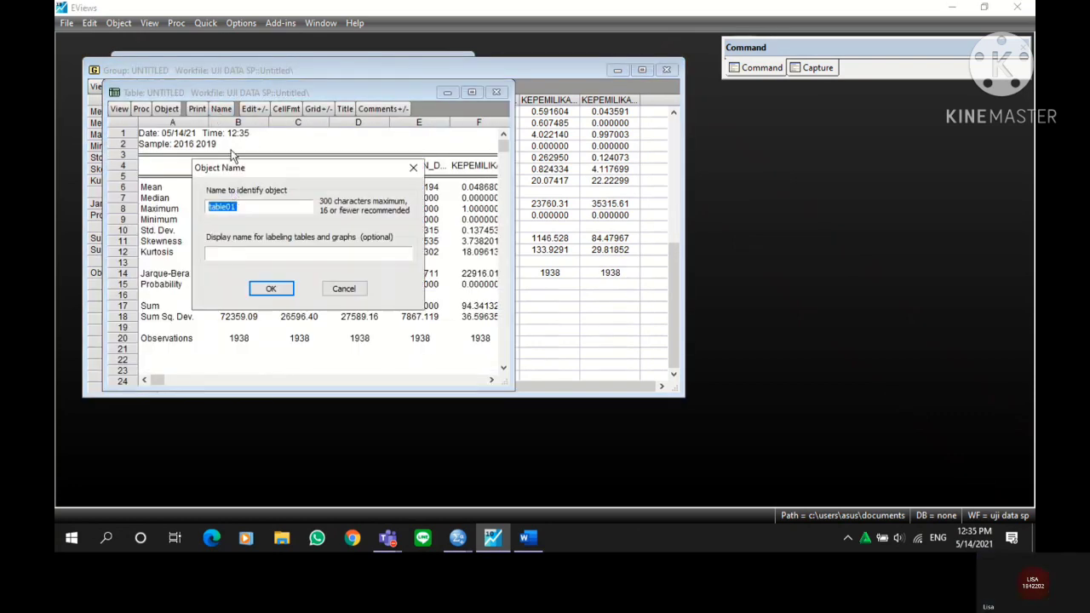
{"action": "type", "text": "statistik deskrip"}
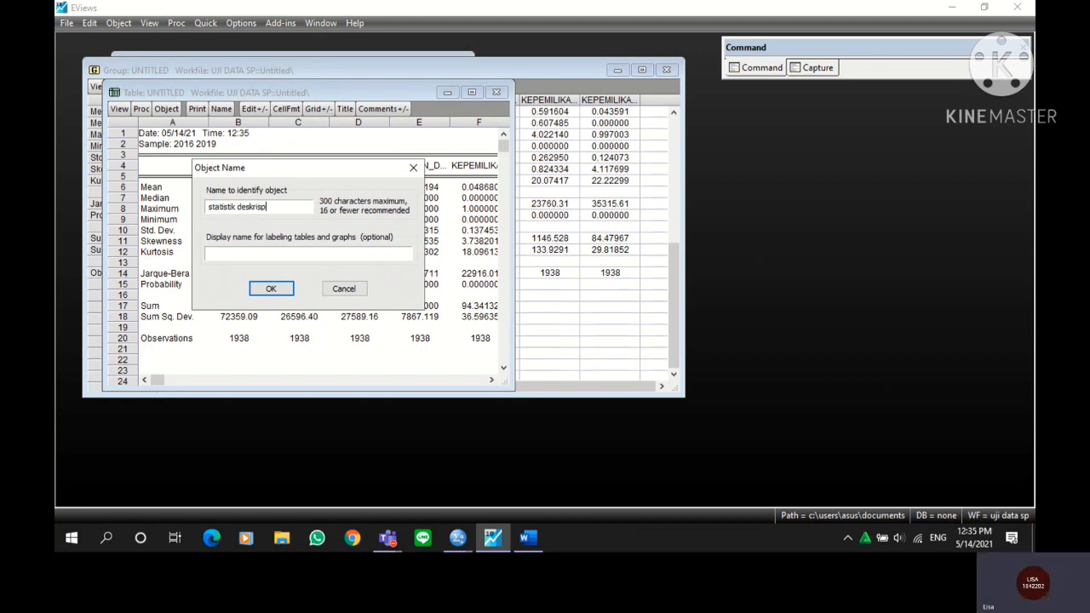
{"action": "key", "text": "BackSpace"}
{"action": "key", "text": "BackSpace"}
{"action": "type", "text": "ptif"}
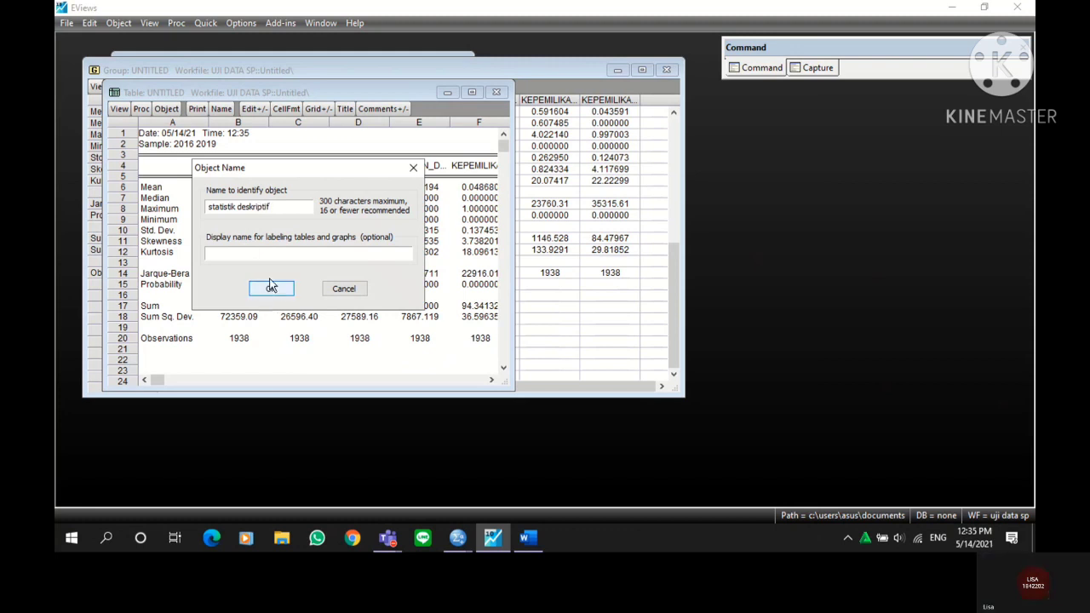
{"action": "left_click", "coordinate": [238, 209]}
{"action": "key", "text": "BackSpace"}
{"action": "type", "text": "_"}
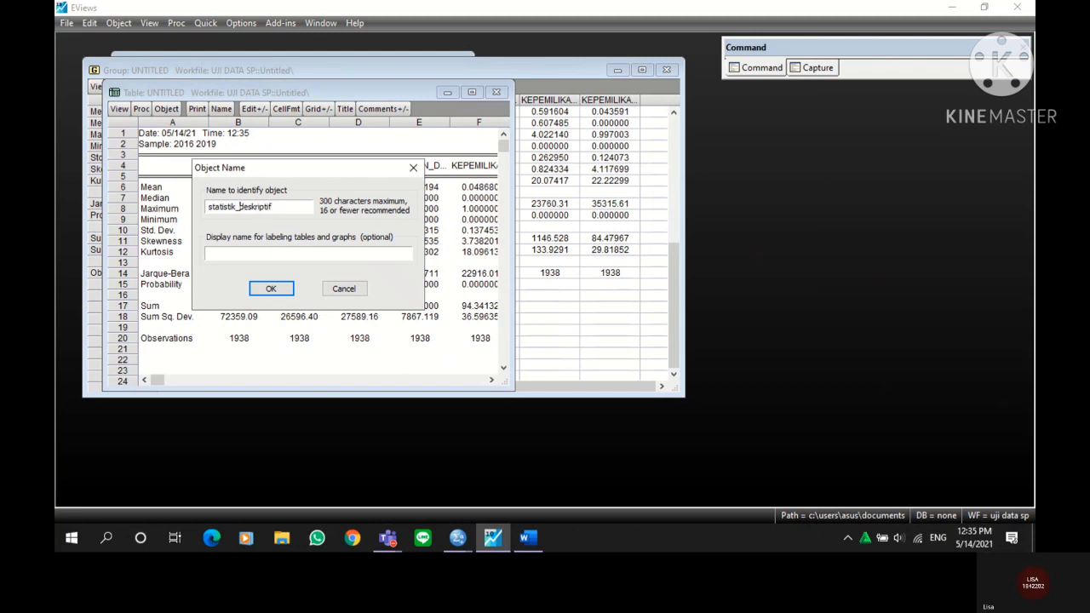
{"action": "left_click", "coordinate": [268, 287]}
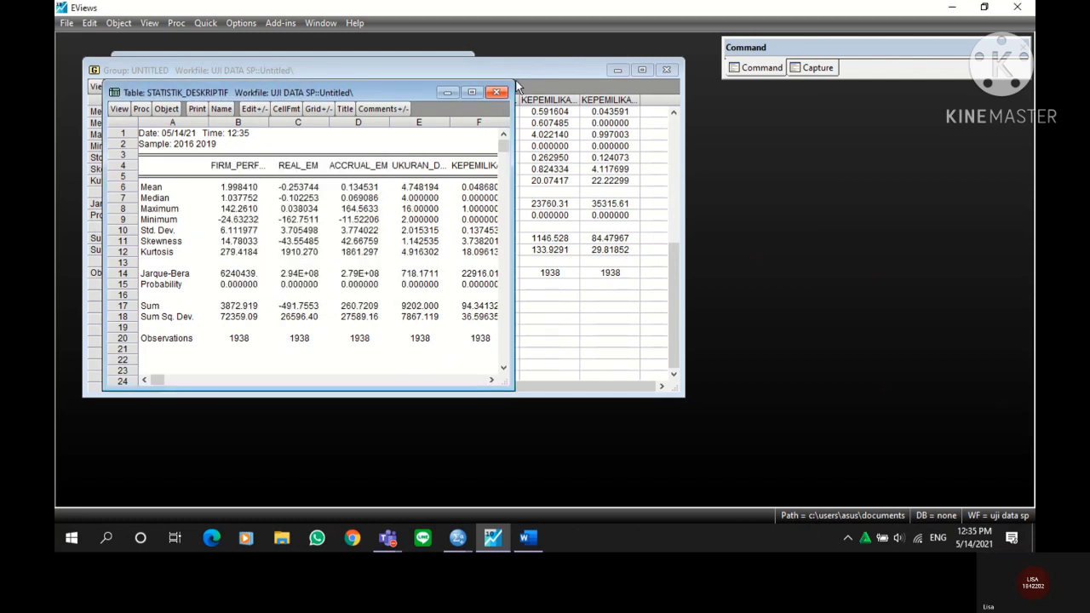
{"action": "left_click_drag", "start_coordinate": [419, 93], "coordinate": [513, 85]}
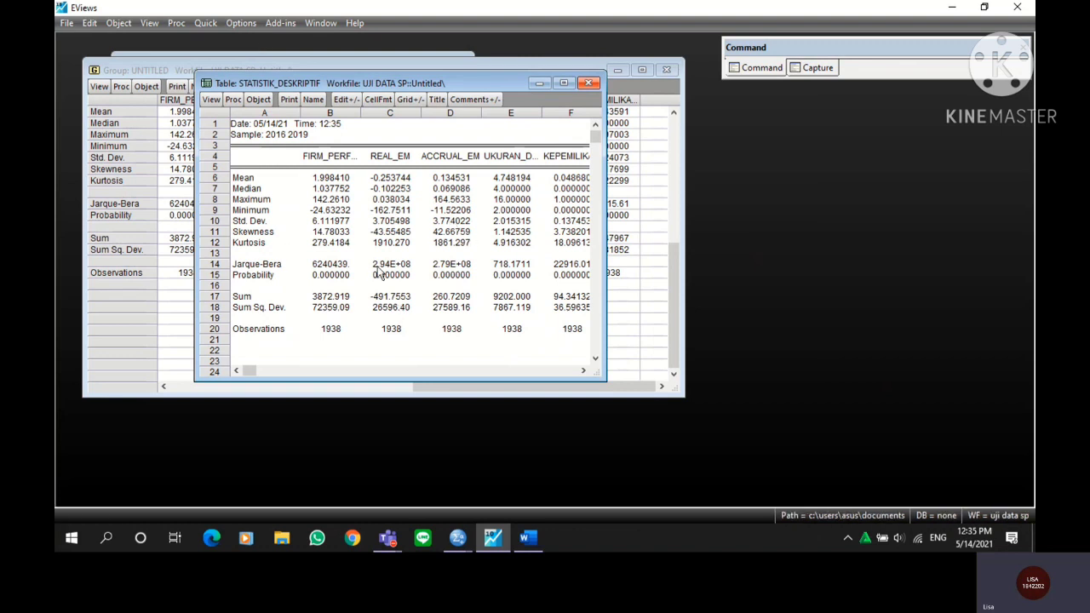
Step: Close the statistics table, discard the untitled group, and save the workfile
{"action": "left_click", "coordinate": [589, 83]}
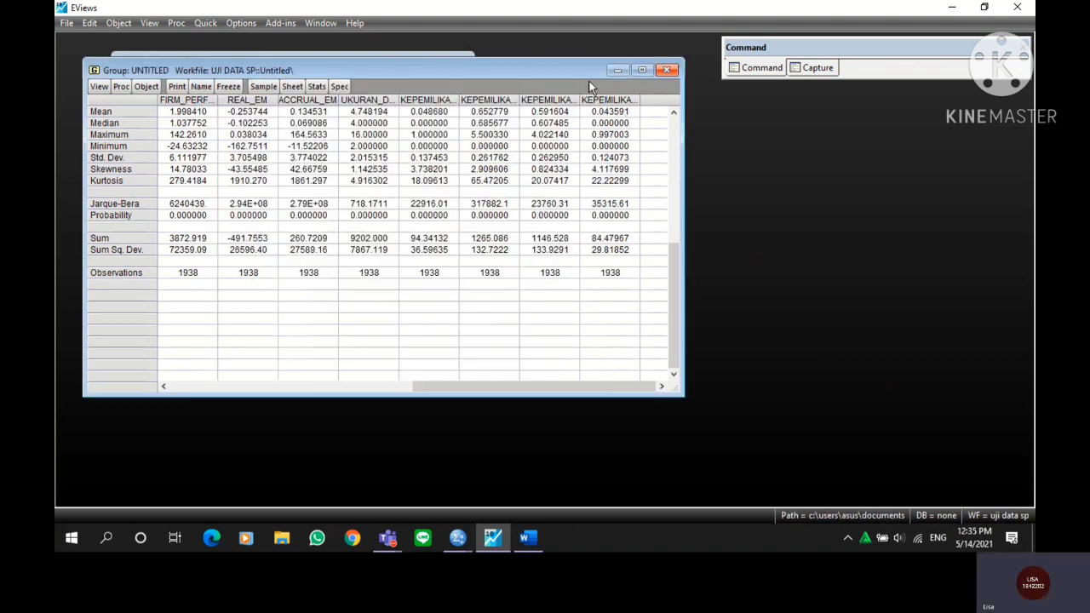
{"action": "left_click", "coordinate": [666, 69]}
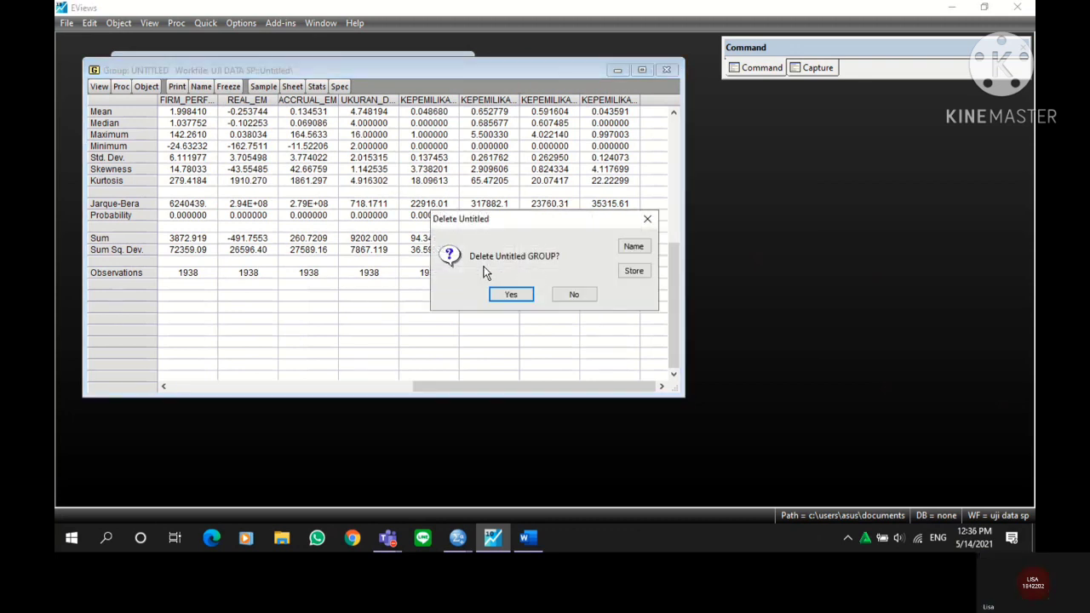
{"action": "left_click", "coordinate": [522, 294]}
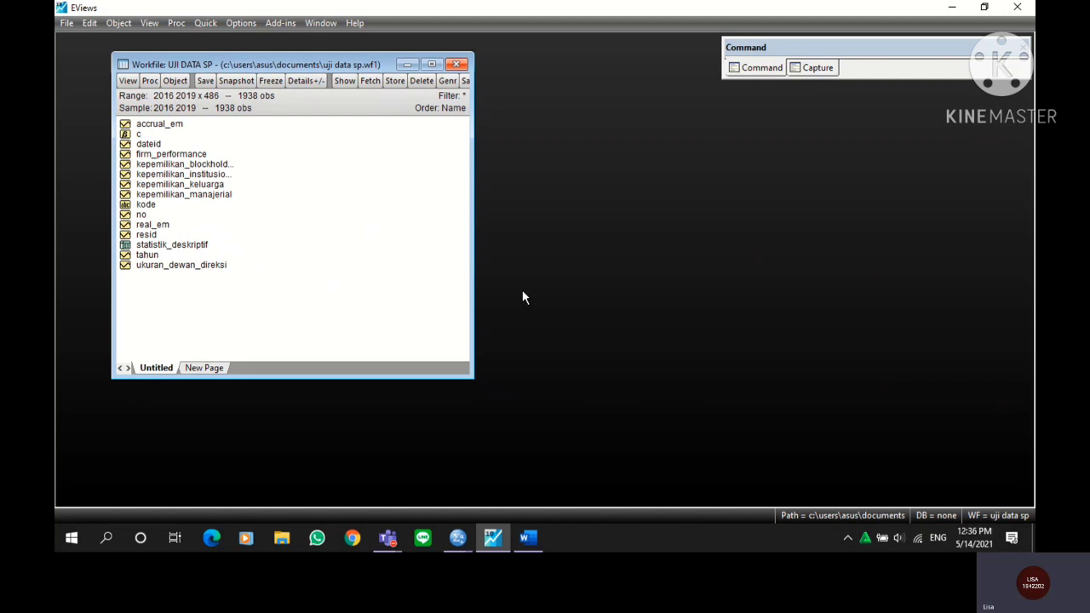
{"action": "key", "text": "ctrl+s"}
Step: Specify a new equation as firm_performance c real_em accrual_em ukuran_dewan_direksi kepemilikan_blockholders kepemilikan_institusional kepemilikan_keluarga kepemilikan_manajerial
{"action": "left_click", "coordinate": [207, 25]}
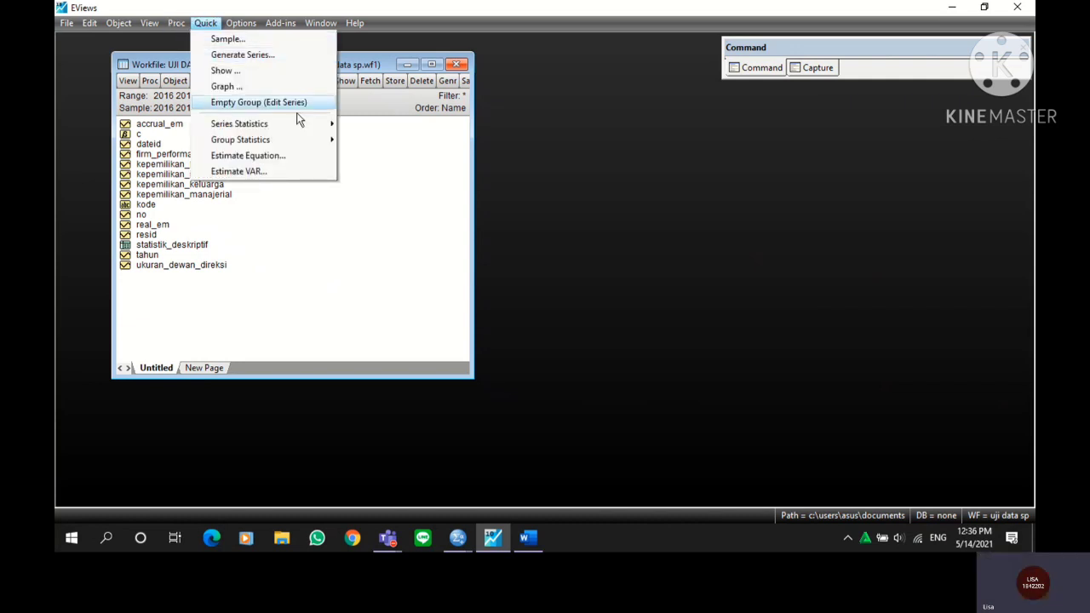
{"action": "left_click", "coordinate": [306, 156]}
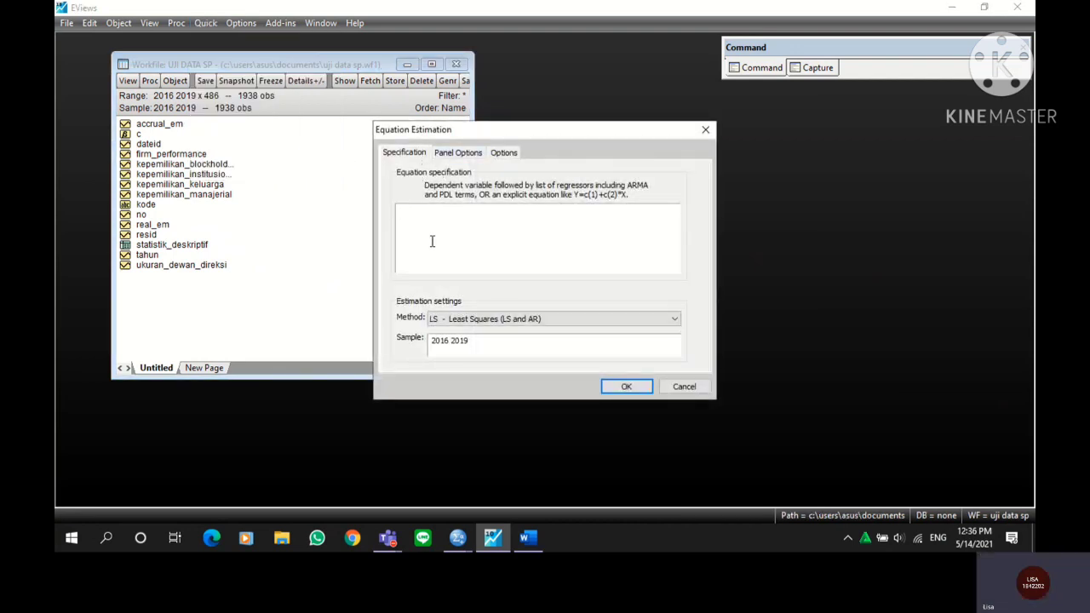
{"action": "type", "text": "firm_performance real_em accrual_em ukuran_dewan_direksi kepemilikan_blockholders kepemilikan_institusional kepemilikan_keluarga kepemilikan_manajerial"}
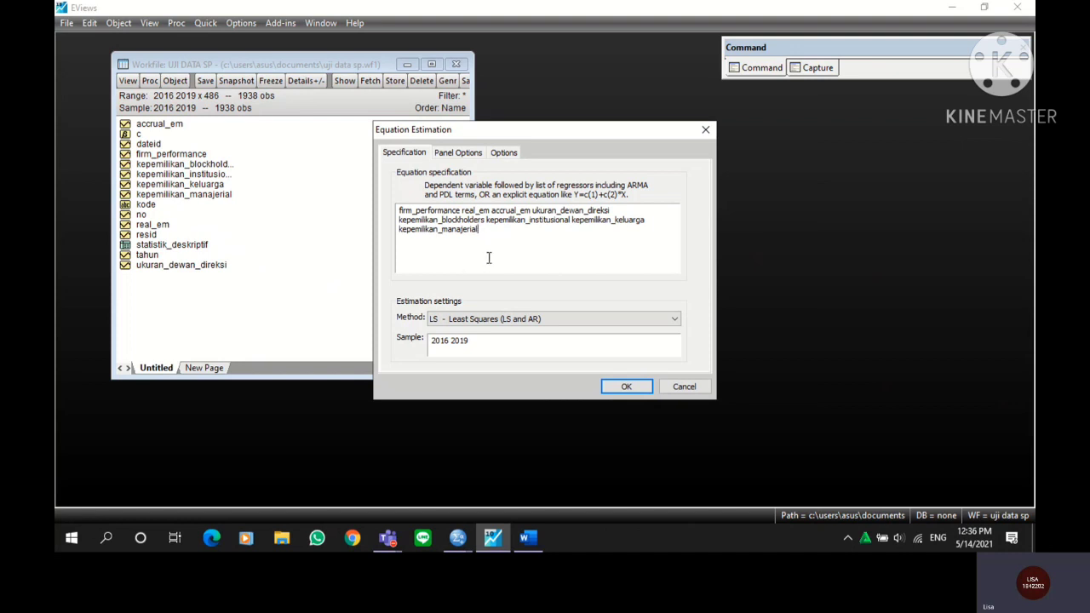
{"action": "left_click", "coordinate": [462, 210]}
{"action": "type", "text": "c"}
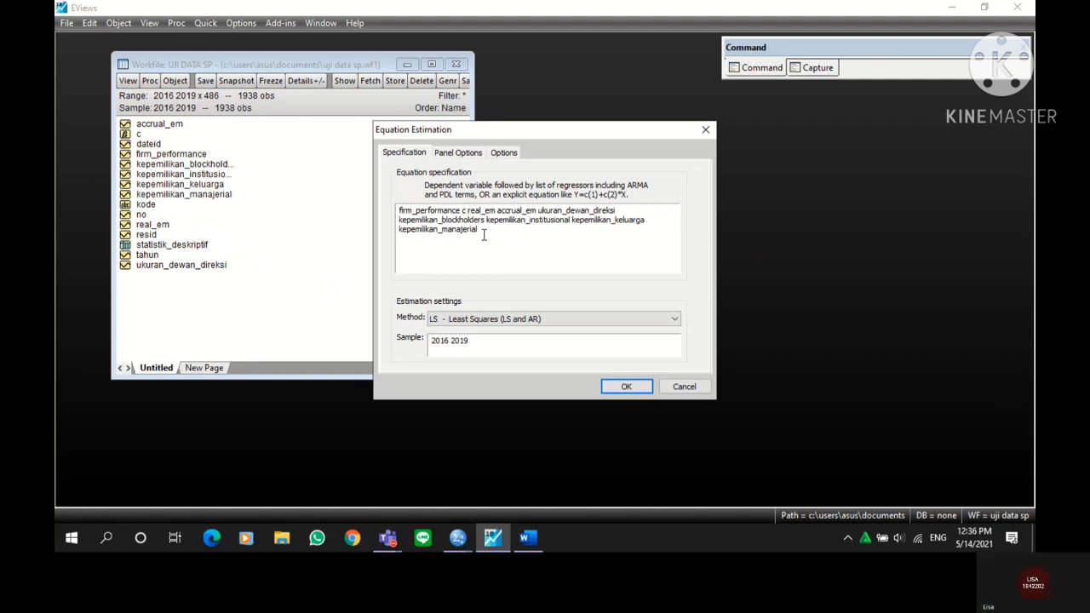
Step: Estimate the equation with the cross-section effects set to None and move the result window clear of the workfile list
{"action": "left_click", "coordinate": [465, 156]}
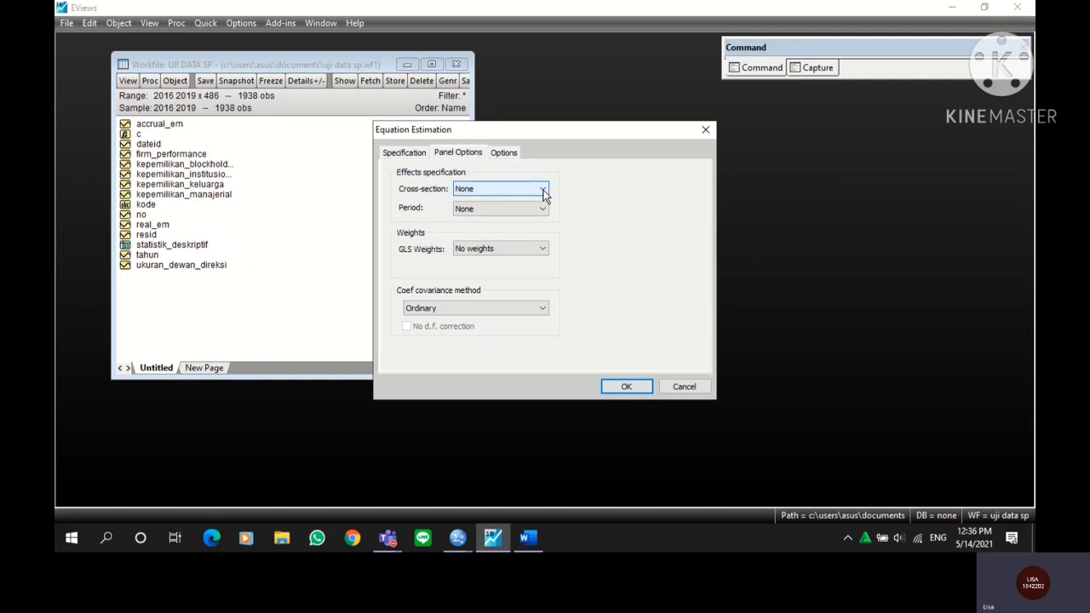
{"action": "left_click", "coordinate": [543, 189]}
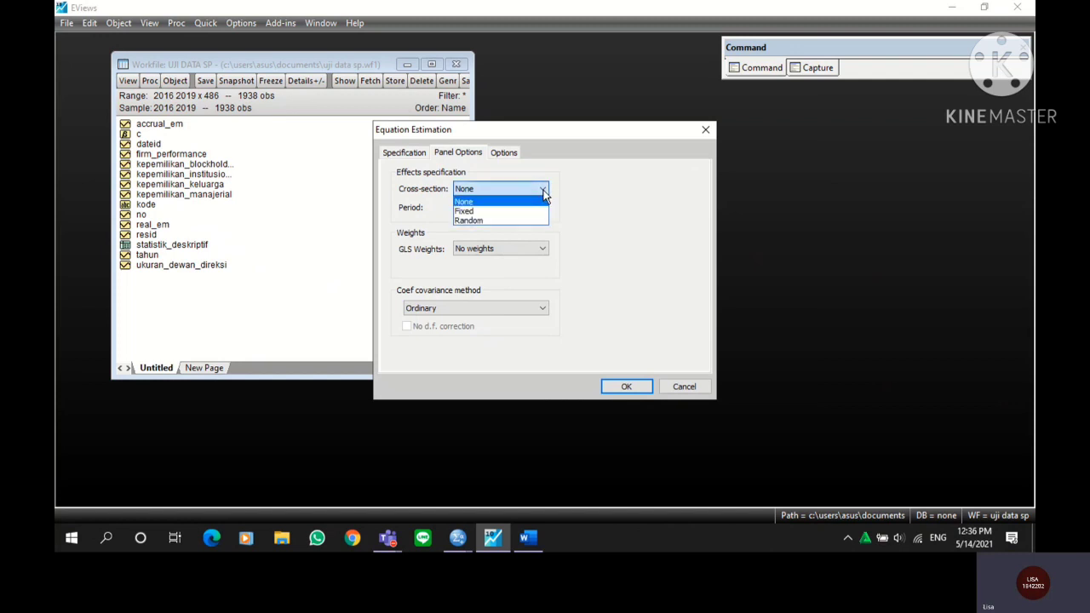
{"action": "left_click", "coordinate": [463, 207]}
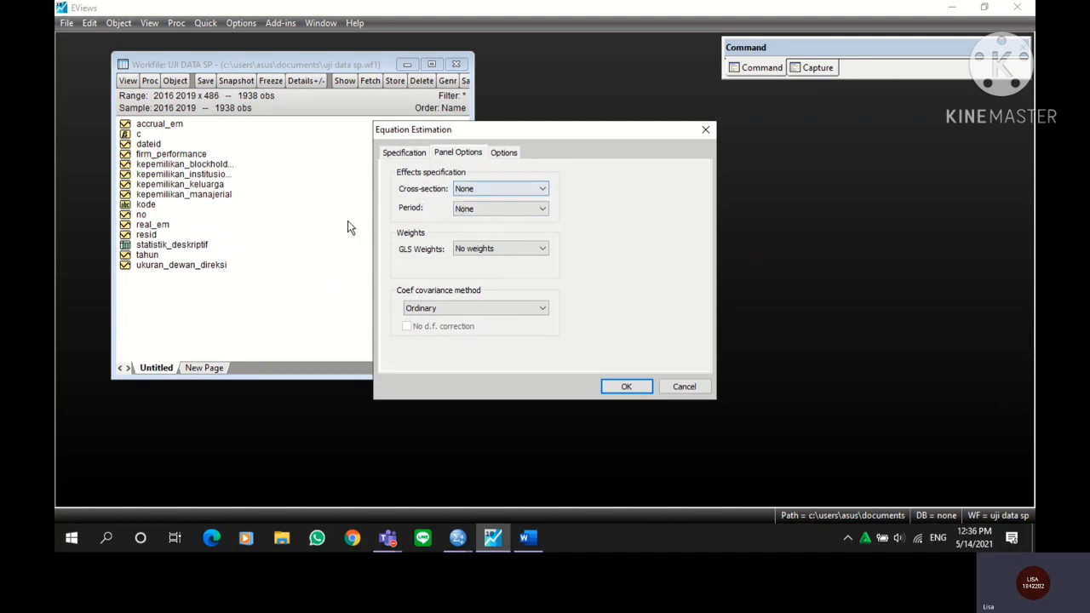
{"action": "left_click", "coordinate": [625, 388]}
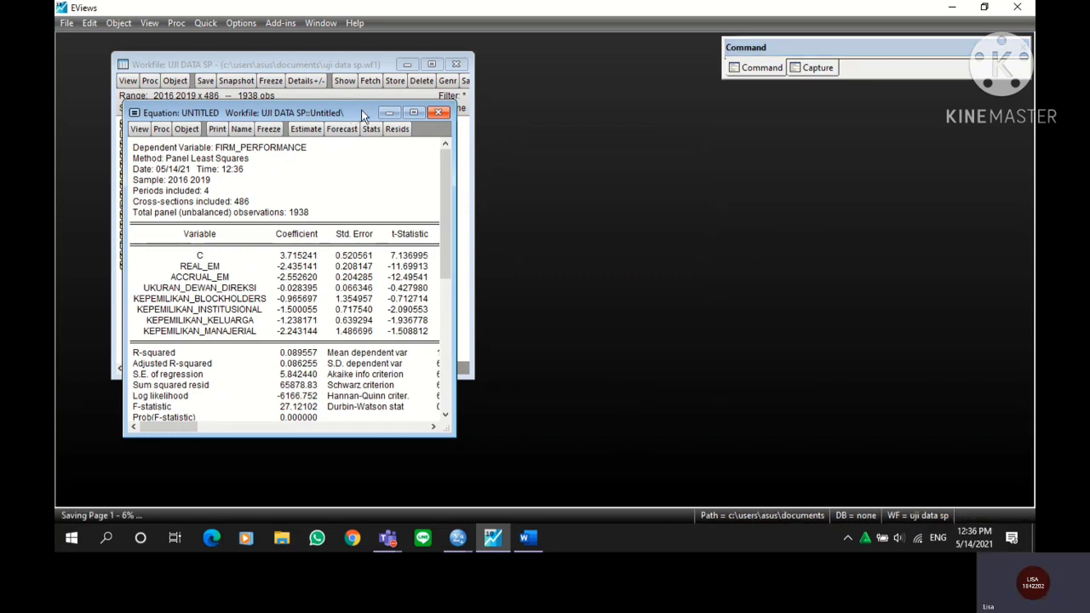
{"action": "left_click_drag", "start_coordinate": [361, 110], "coordinate": [438, 88]}
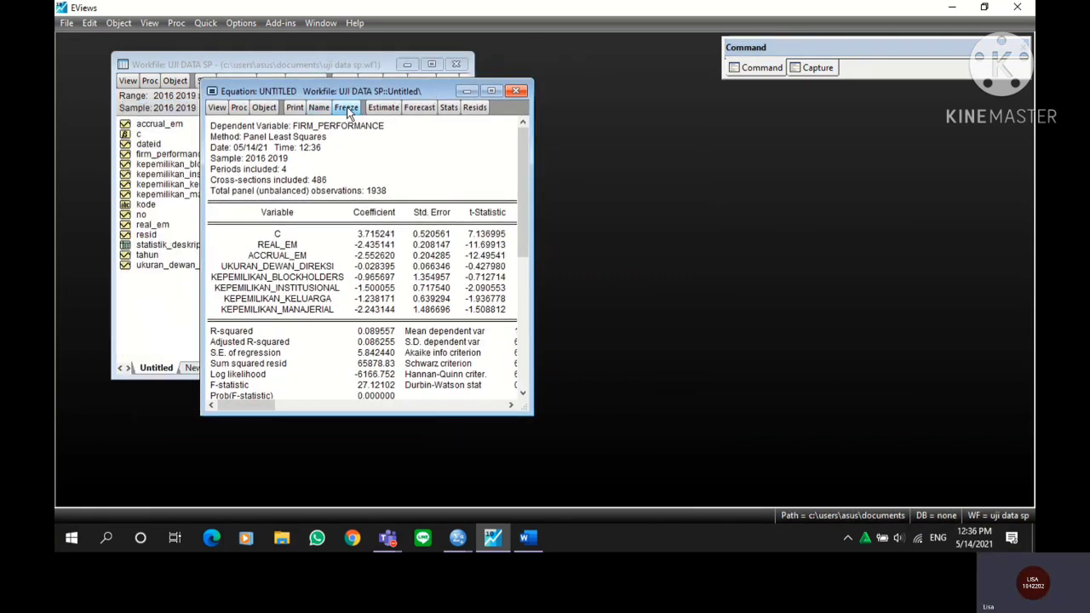
Step: Freeze the panel least squares output into a table and name it CEM
{"action": "left_click", "coordinate": [347, 109]}
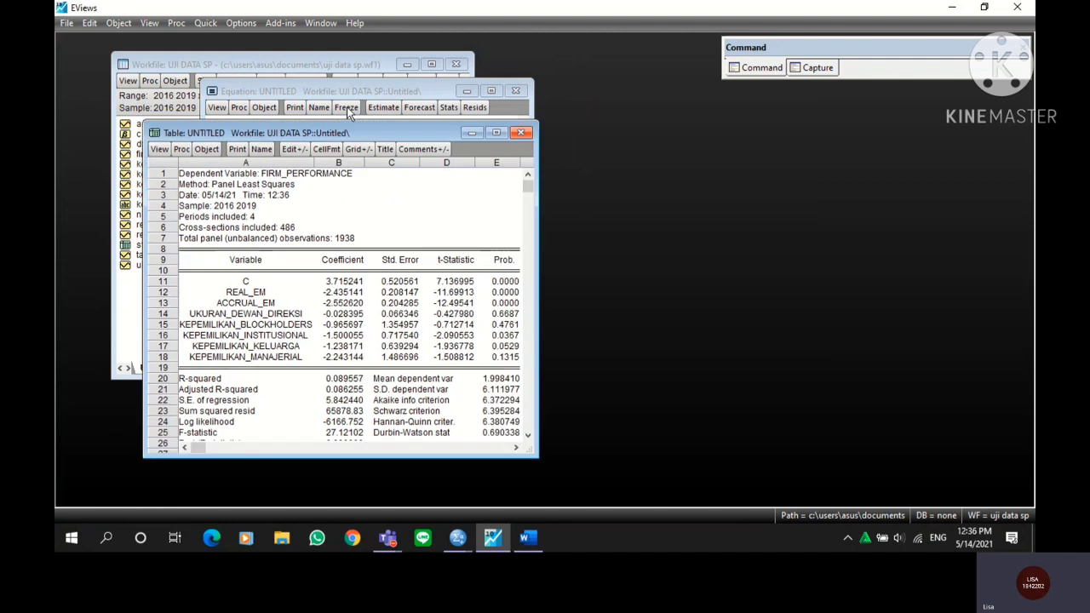
{"action": "left_click", "coordinate": [260, 149]}
{"action": "type", "text": "CEM"}
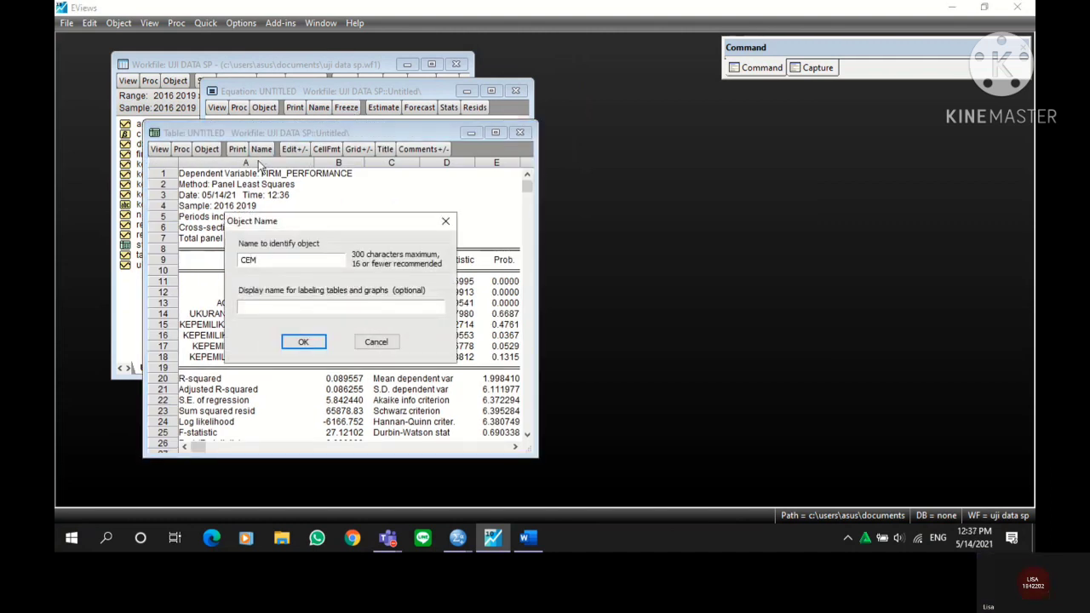
{"action": "left_click", "coordinate": [305, 343]}
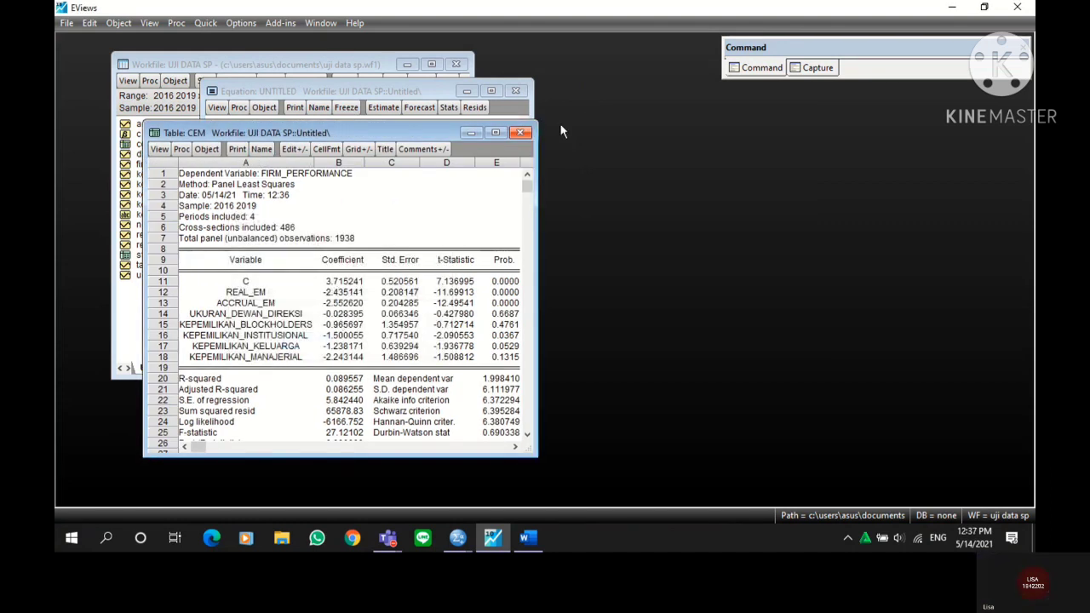
Step: Close the CEM table and re-estimate the equation with cross-section effects set to Fixed
{"action": "left_click", "coordinate": [521, 133]}
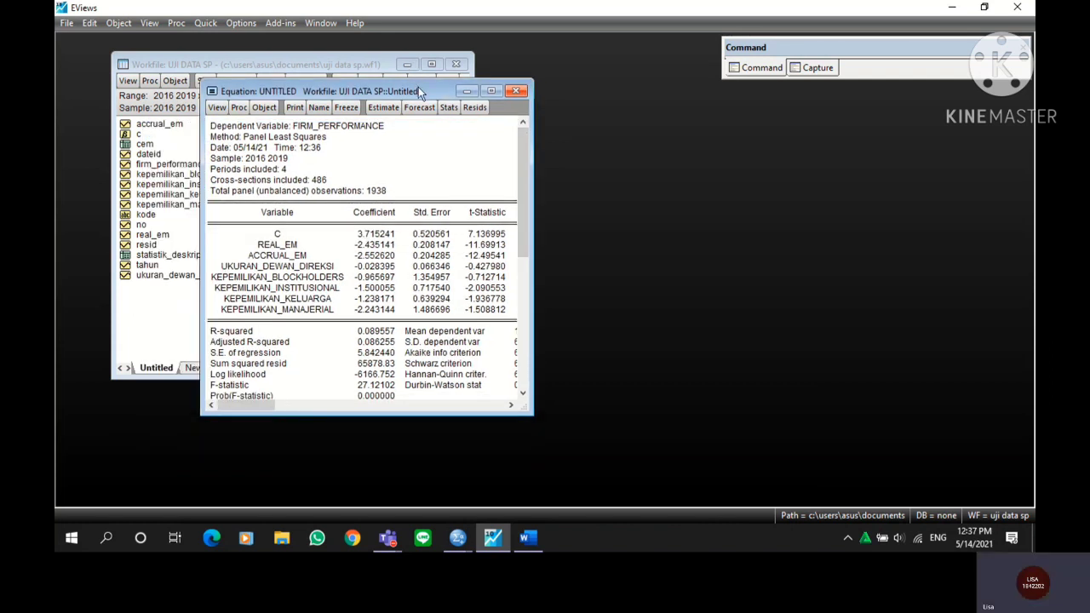
{"action": "left_click_drag", "start_coordinate": [418, 88], "coordinate": [473, 80]}
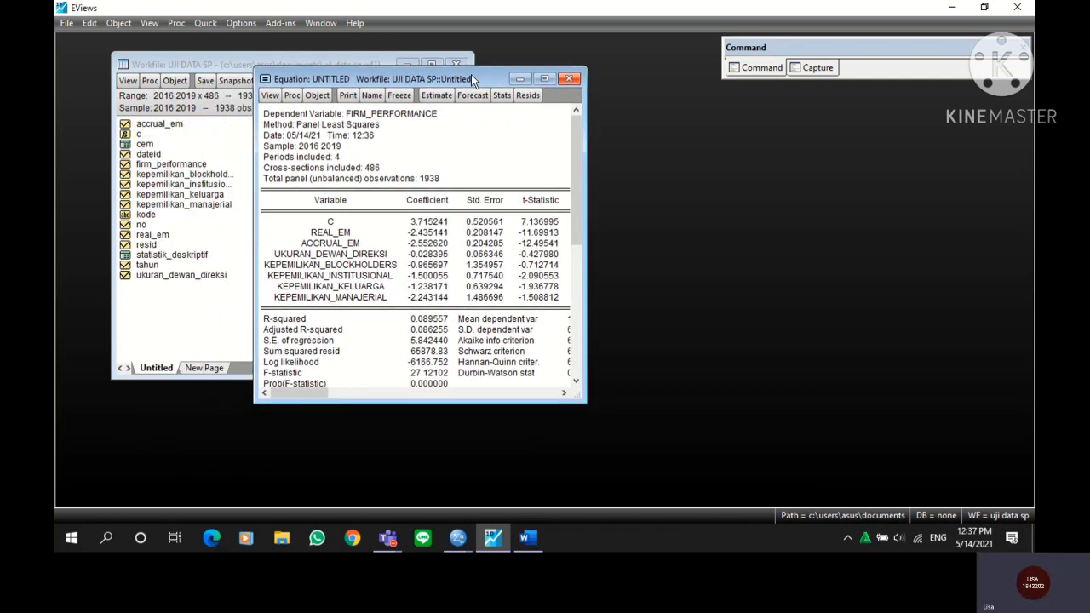
{"action": "left_click", "coordinate": [440, 96]}
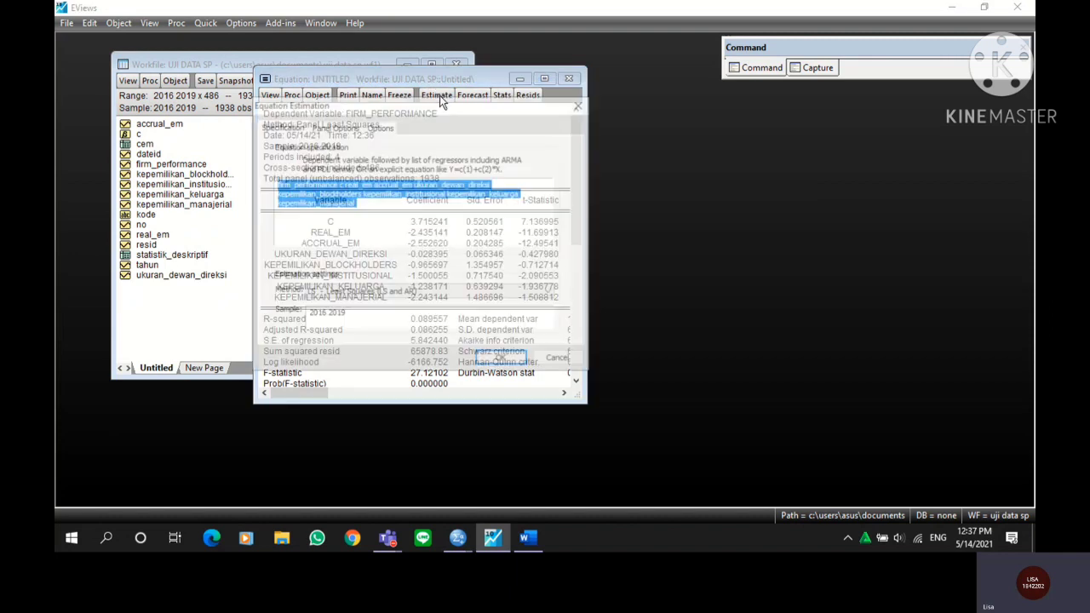
{"action": "left_click", "coordinate": [354, 125]}
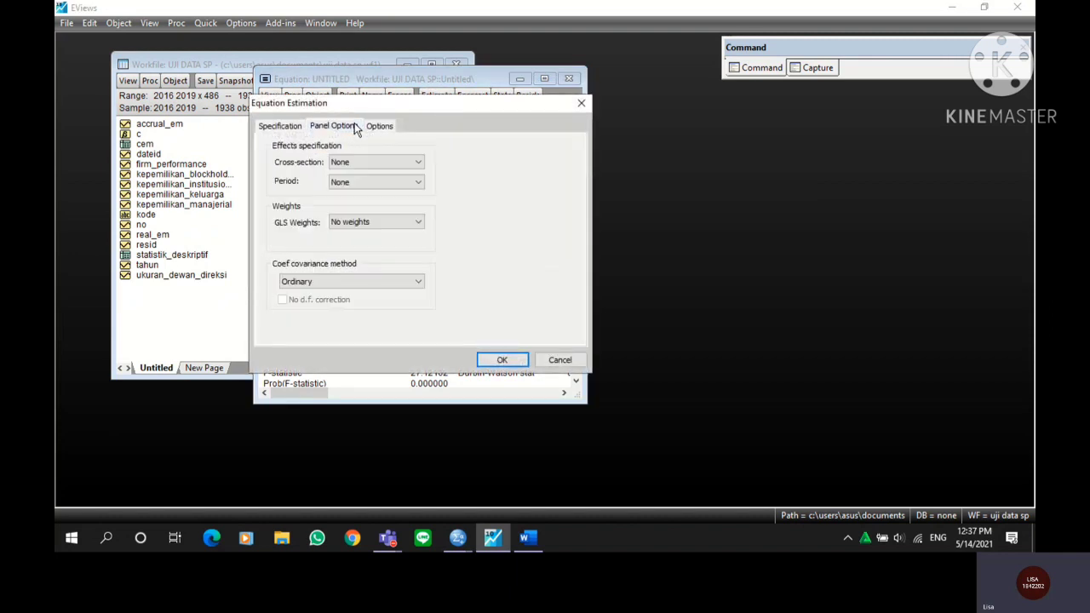
{"action": "left_click", "coordinate": [402, 163]}
{"action": "left_click", "coordinate": [368, 184]}
{"action": "left_click", "coordinate": [502, 361]}
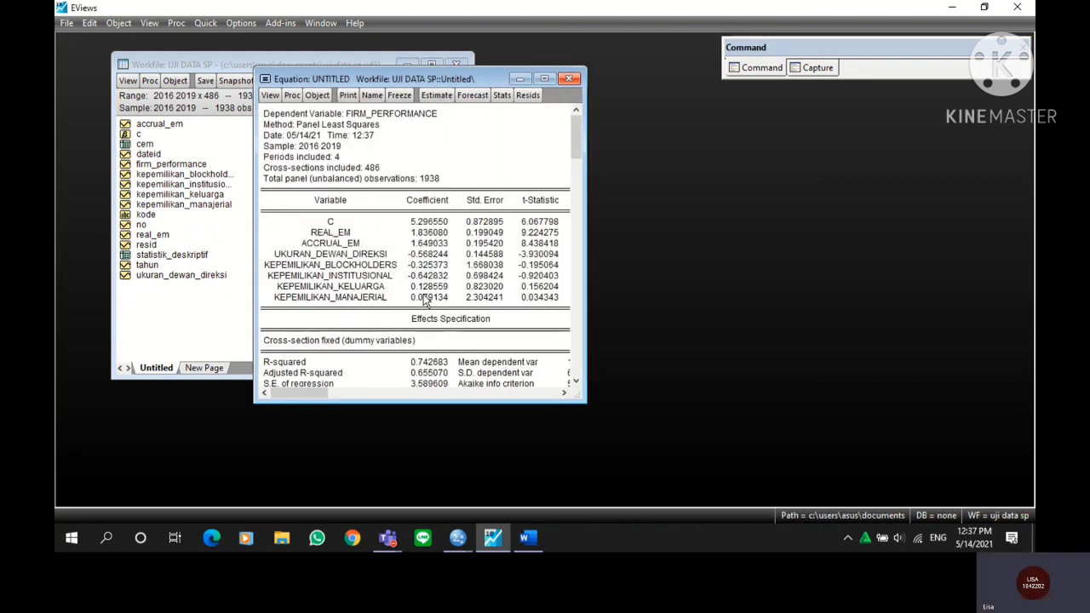
Step: Freeze the fixed effects output into a table, name it FEM, and close the table
{"action": "left_click", "coordinate": [397, 94]}
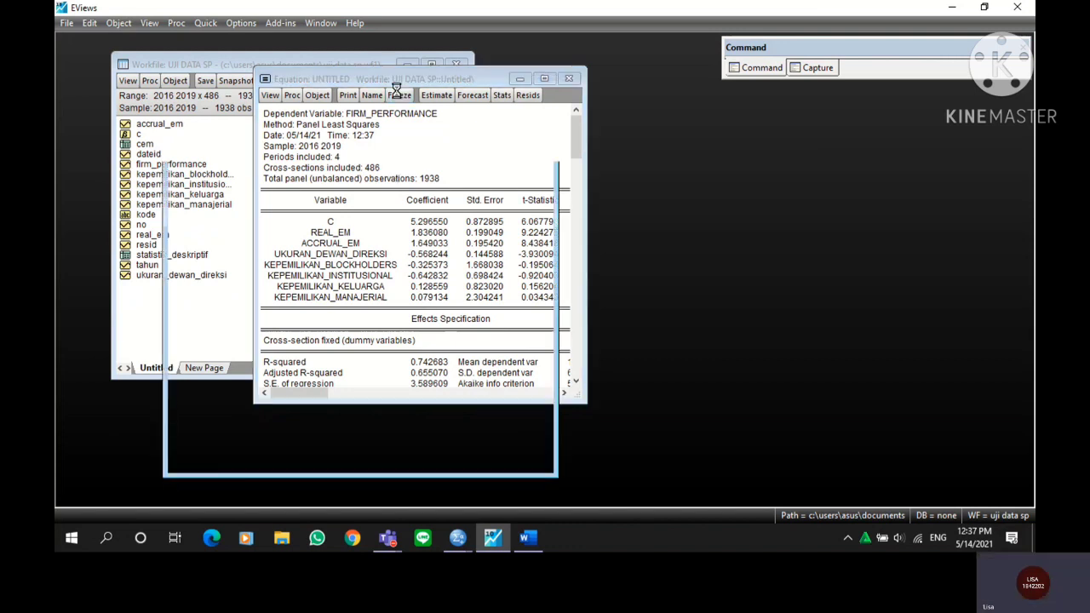
{"action": "left_click", "coordinate": [286, 172]}
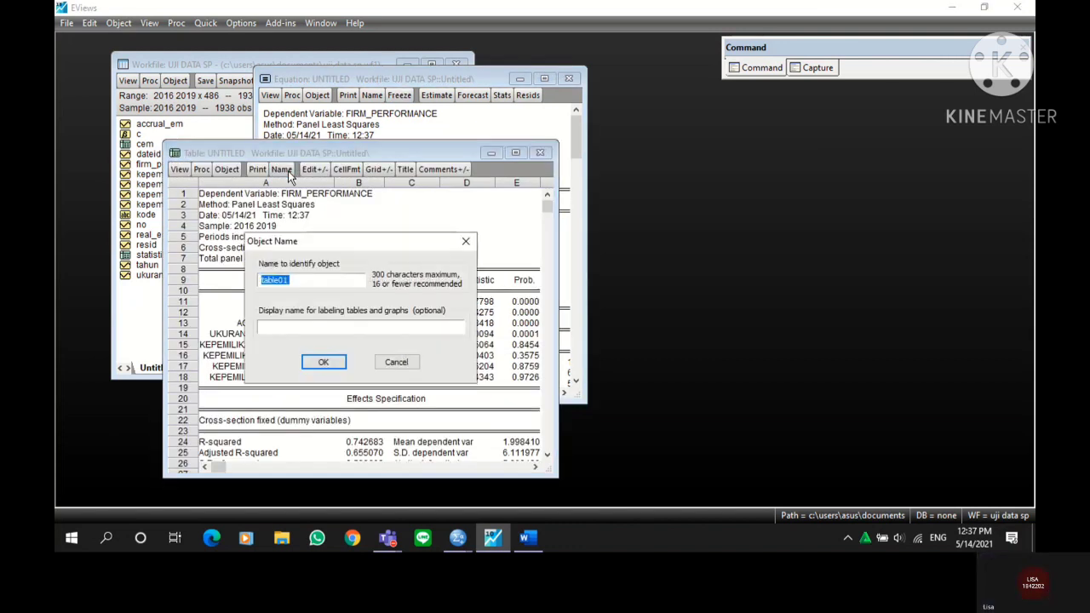
{"action": "type", "text": "FE"}
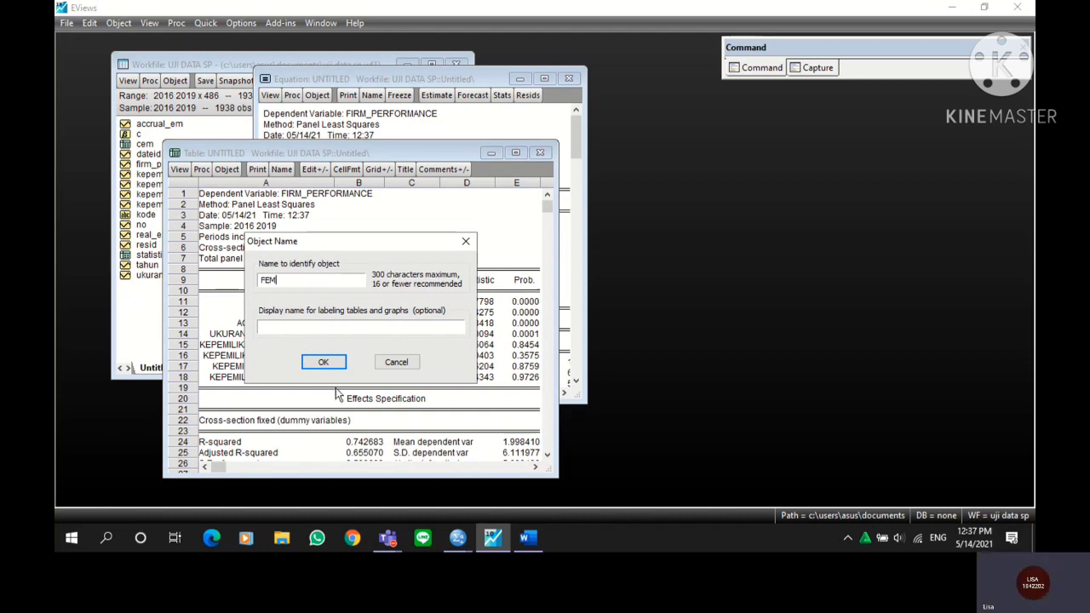
{"action": "type", "text": "M"}
{"action": "left_click", "coordinate": [324, 363]}
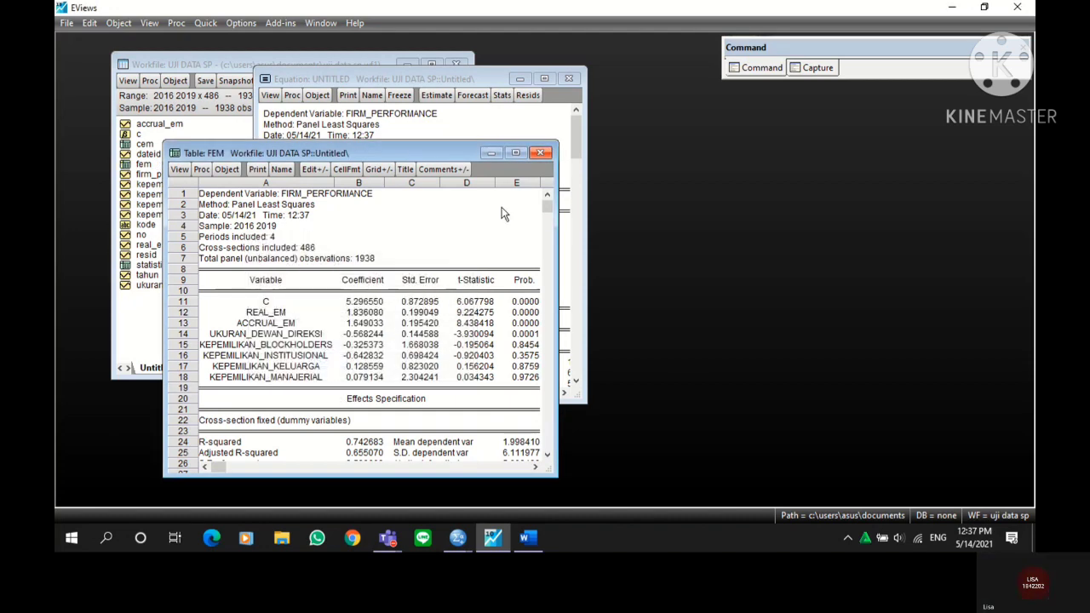
{"action": "left_click", "coordinate": [541, 153]}
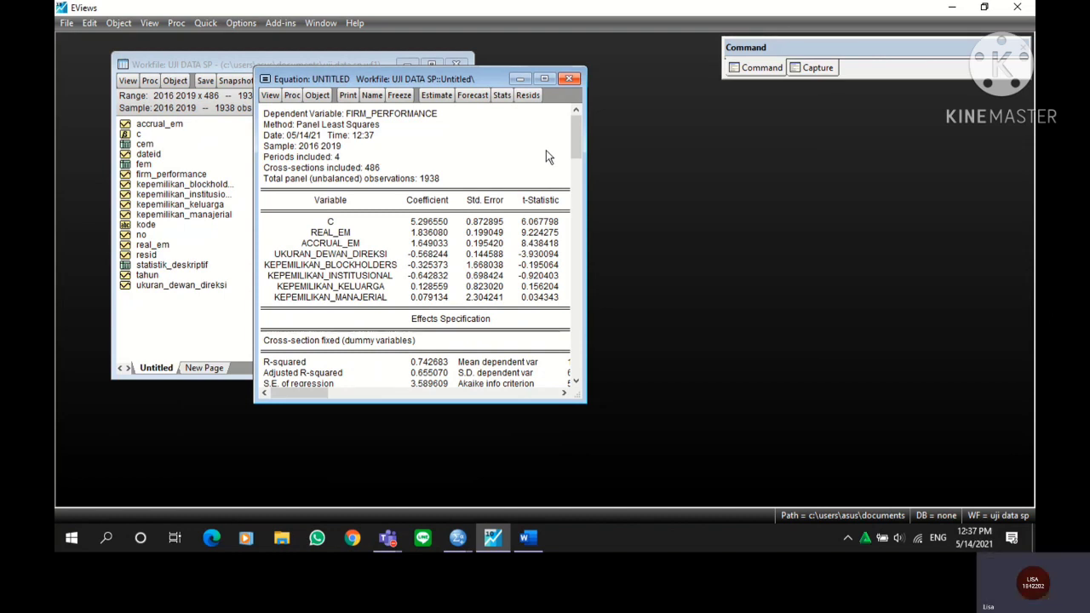
Step: Run the Redundant Fixed Effects - Likelihood Ratio test and arrange the equation window so its probability column is fully visible
{"action": "left_click", "coordinate": [269, 96]}
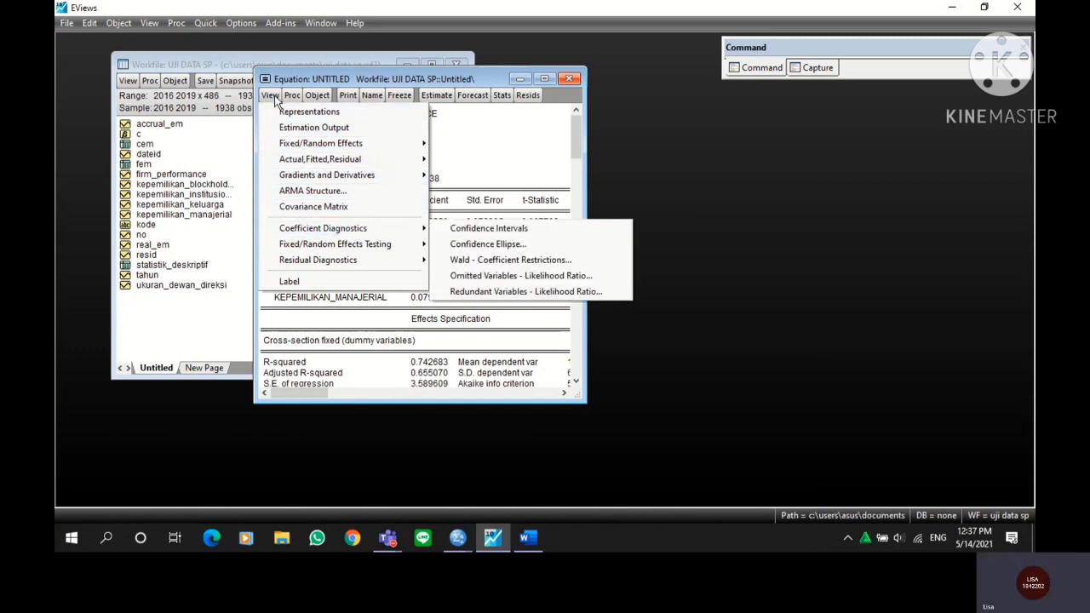
{"action": "mouse_move", "coordinate": [332, 249]}
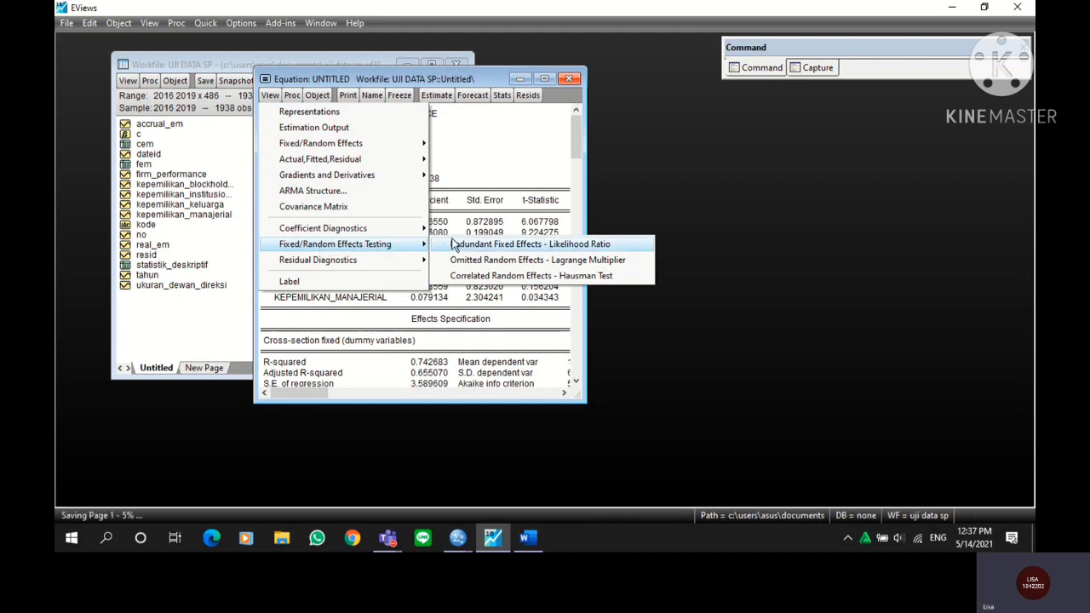
{"action": "left_click", "coordinate": [456, 244]}
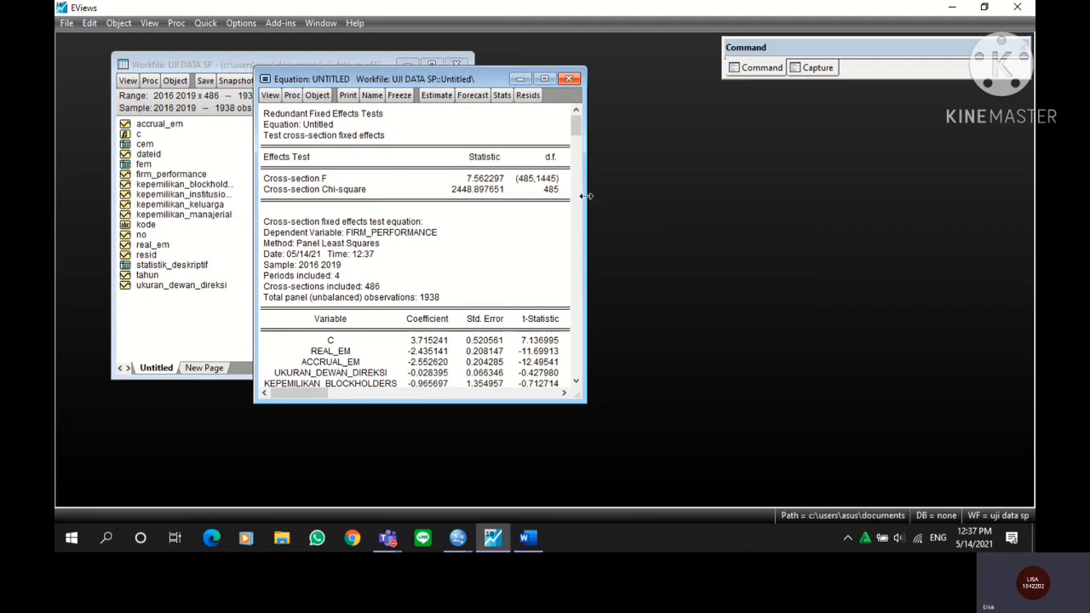
{"action": "left_click_drag", "start_coordinate": [584, 197], "coordinate": [629, 197]}
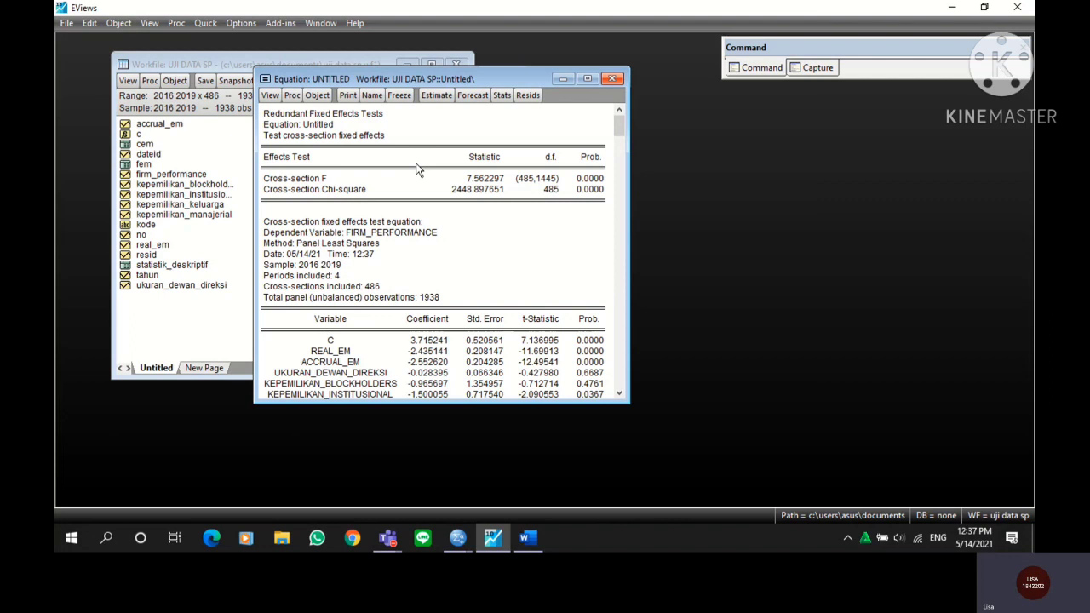
{"action": "left_click_drag", "start_coordinate": [479, 79], "coordinate": [311, 83]}
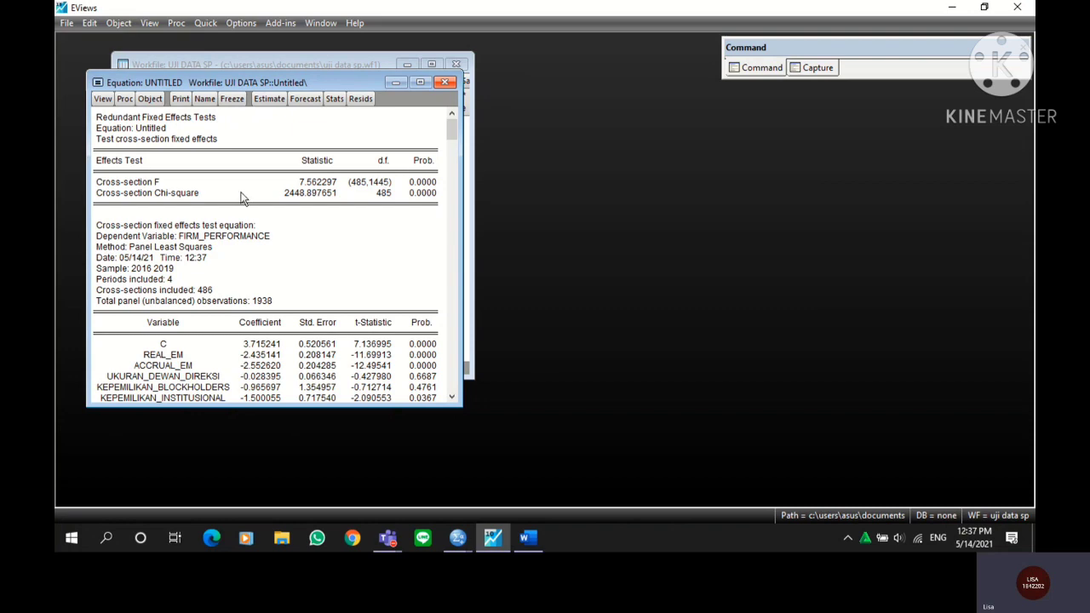
Step: Compare the cross-section Chi-square probability with the Uji Chow (CEM vs FEM) criteria in the Word document
{"action": "key", "text": "alt+Tab"}
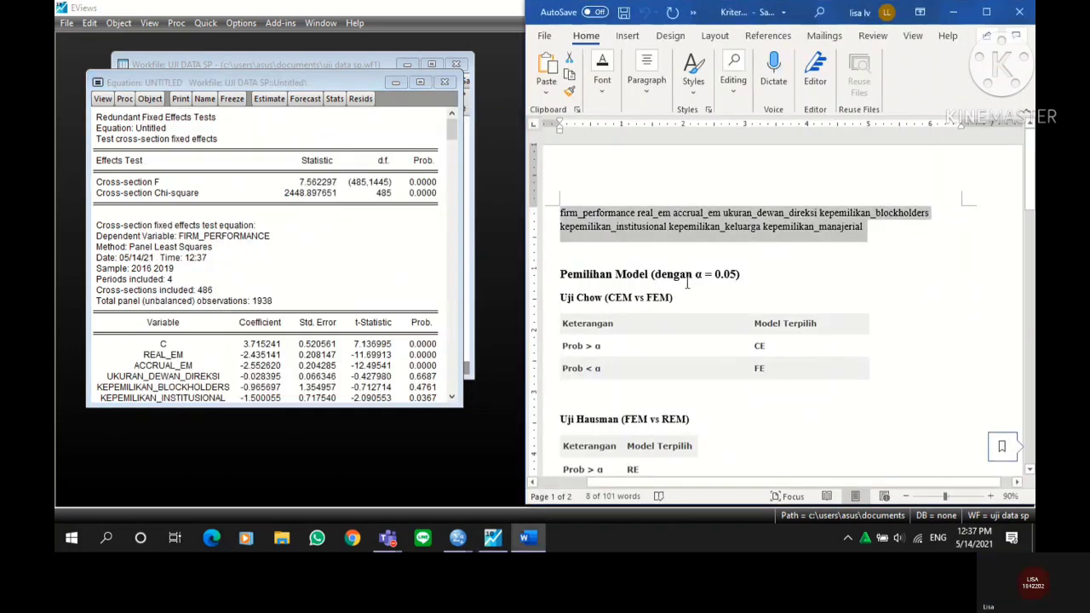
{"action": "scroll", "coordinate": [687, 283], "scroll_direction": "down", "scroll_amount": 3}
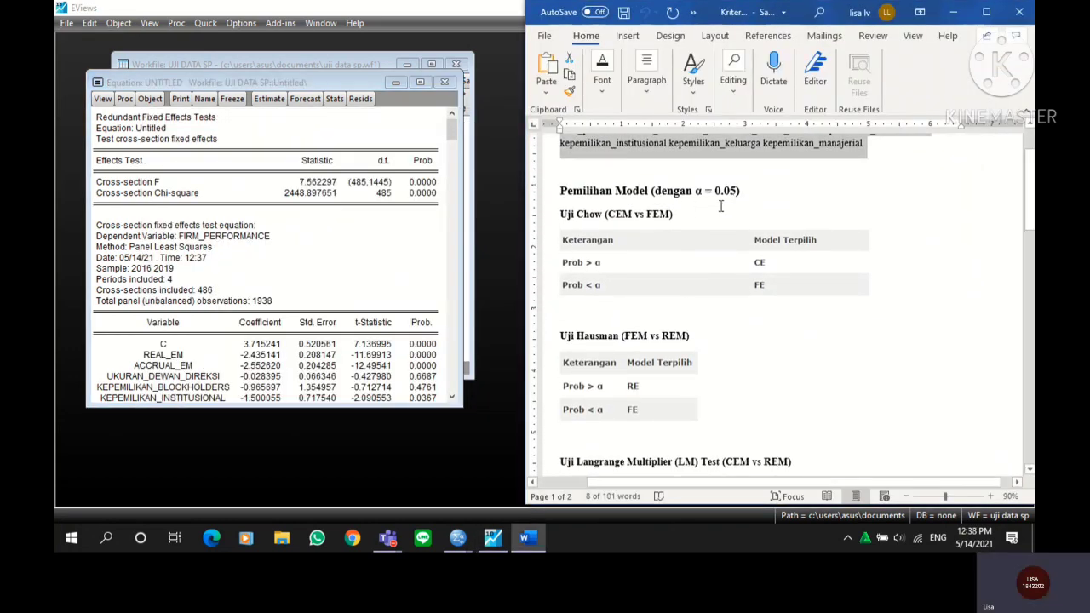
{"action": "left_click", "coordinate": [720, 201]}
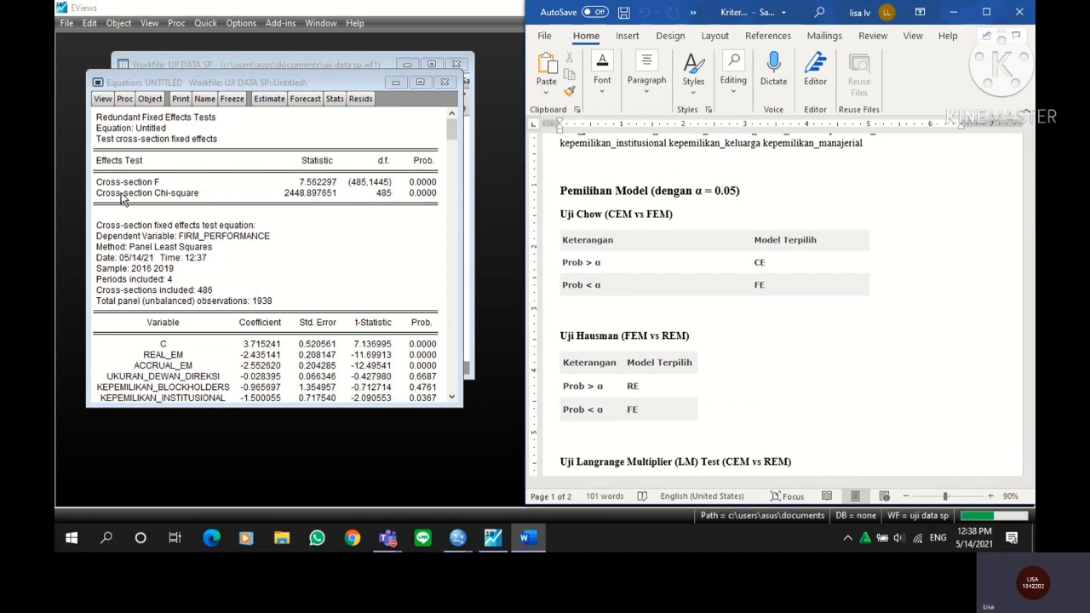
{"action": "left_click", "coordinate": [411, 194]}
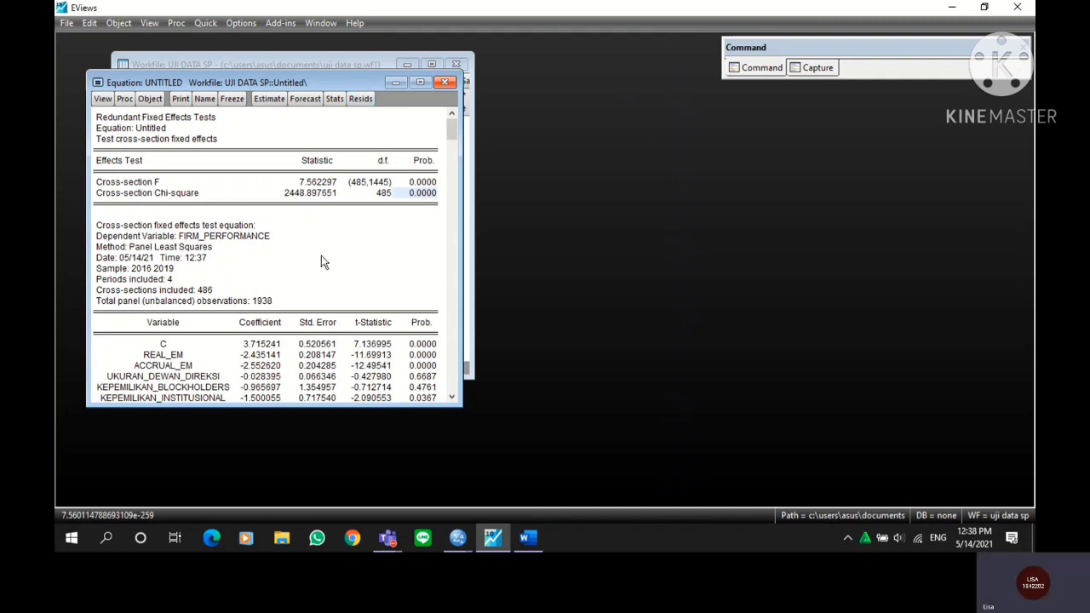
{"action": "key", "text": "alt+Tab"}
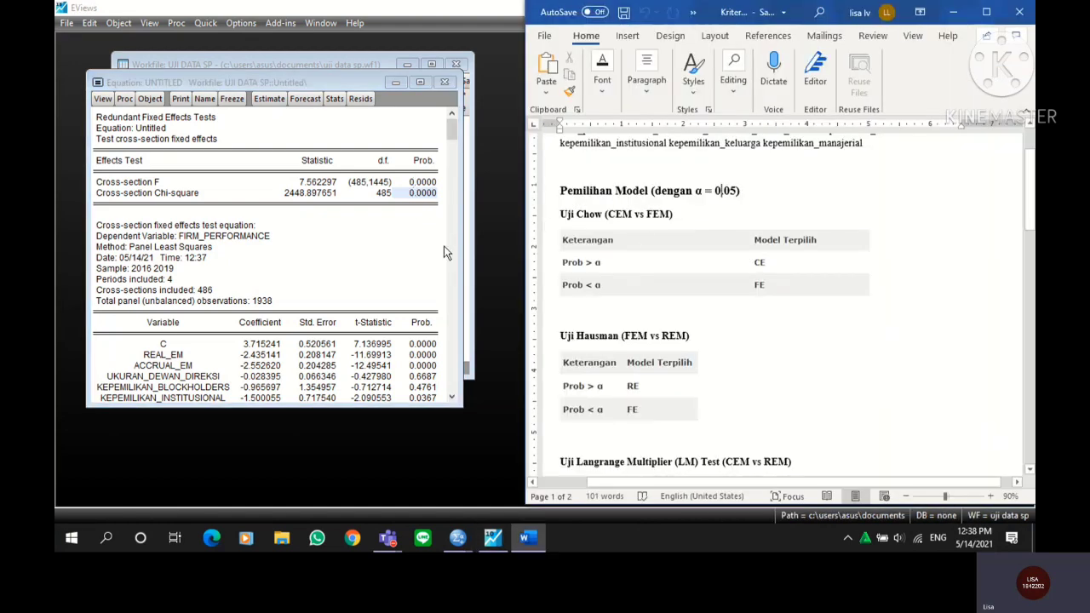
Step: Back in EViews, freeze the redundant fixed effects test into a table, name it uji_chow, and close the table
{"action": "left_click", "coordinate": [230, 99]}
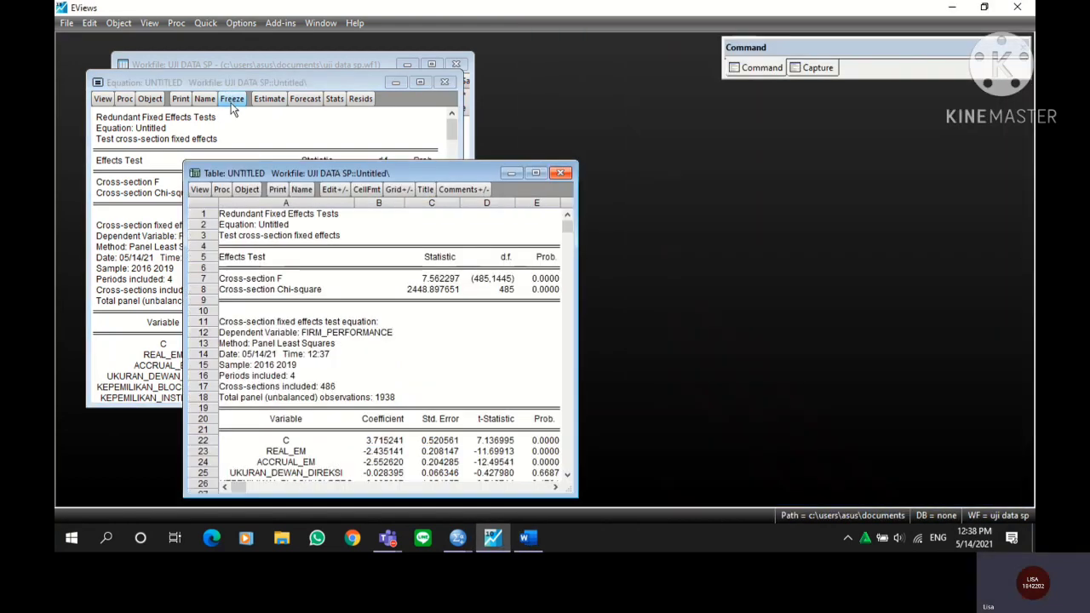
{"action": "left_click", "coordinate": [300, 189]}
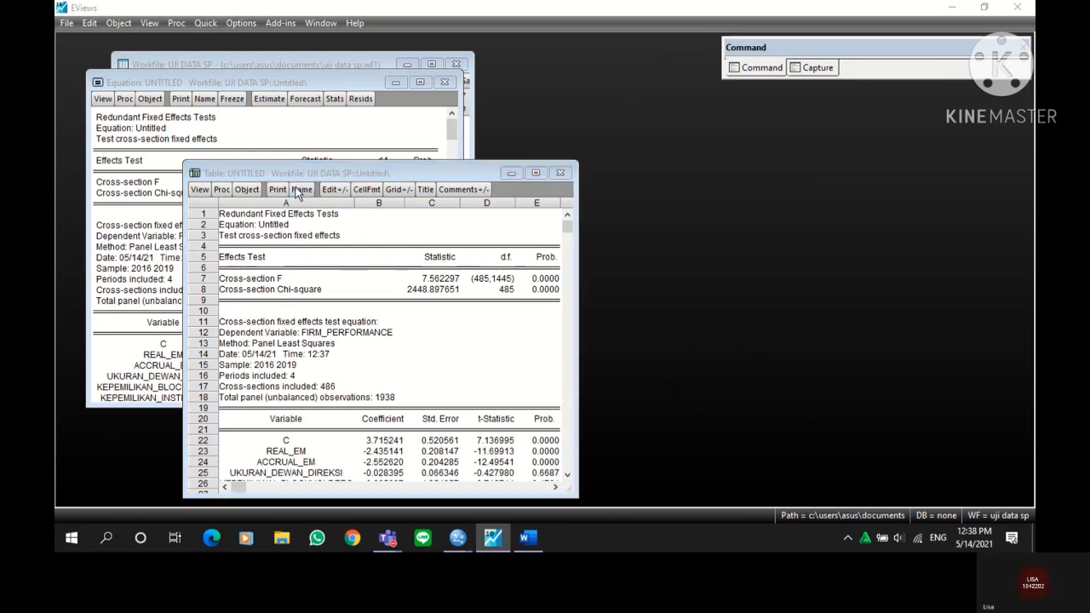
{"action": "type", "text": "uji_chow"}
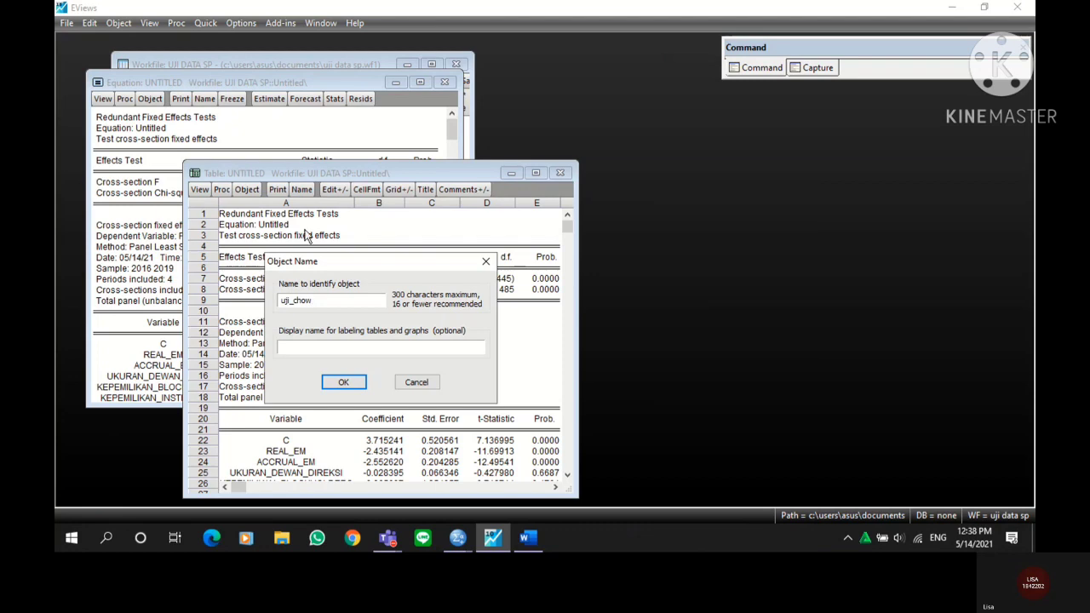
{"action": "left_click", "coordinate": [345, 382]}
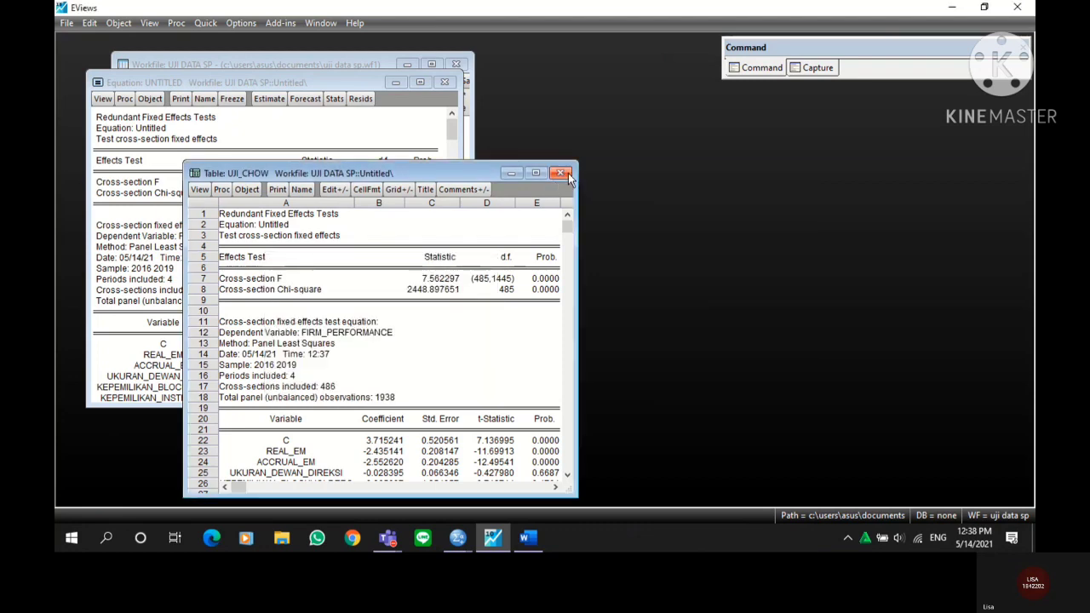
{"action": "left_click", "coordinate": [562, 172]}
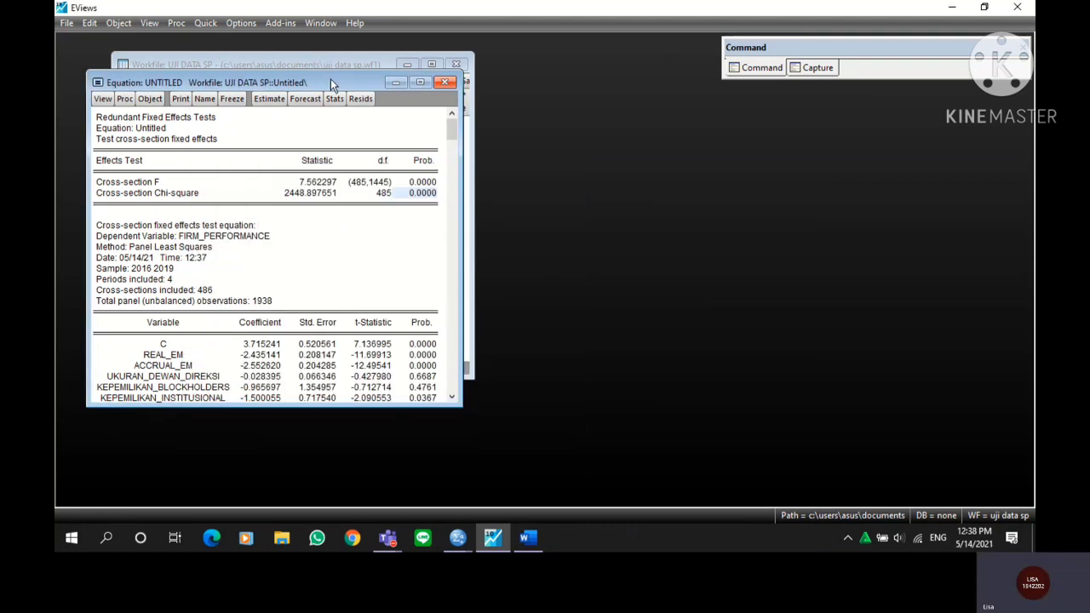
Step: Re-estimate the equation with cross-section effects set to Random
{"action": "left_click_drag", "start_coordinate": [331, 78], "coordinate": [415, 83]}
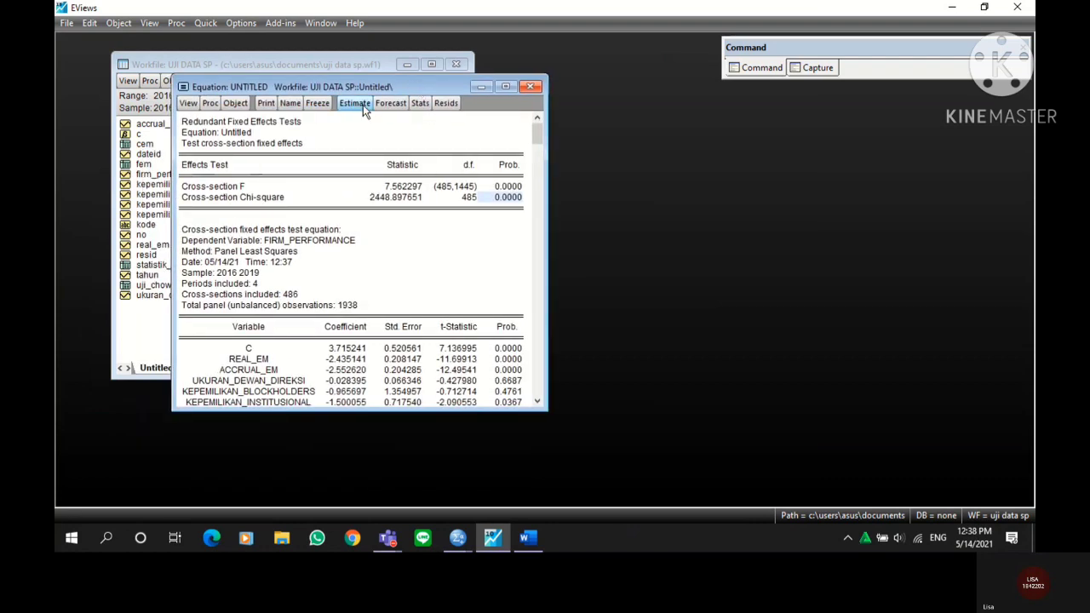
{"action": "left_click", "coordinate": [362, 103]}
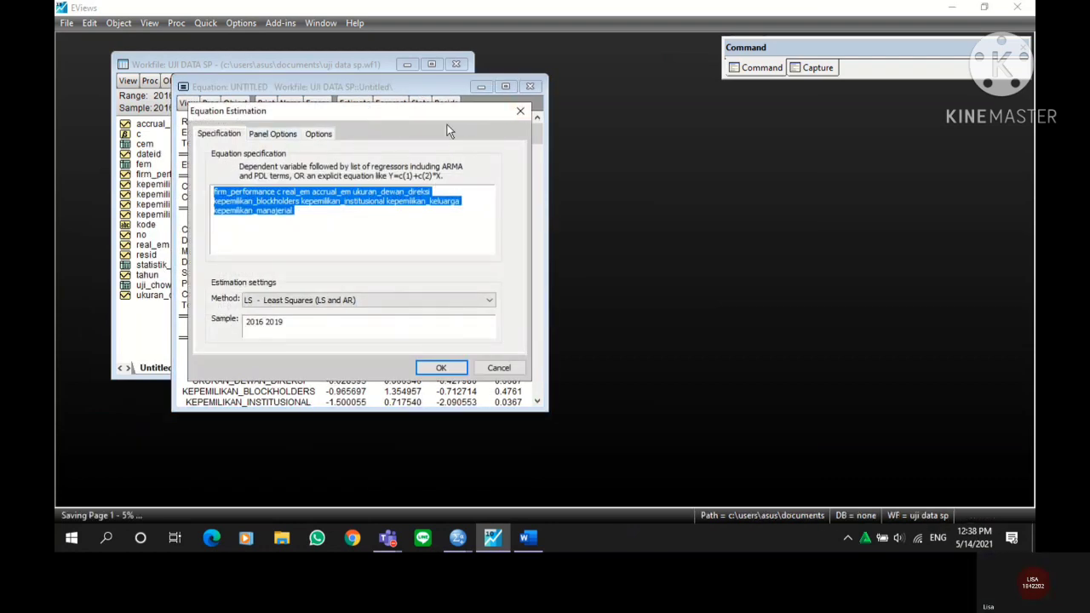
{"action": "left_click", "coordinate": [285, 135]}
{"action": "left_click", "coordinate": [359, 174]}
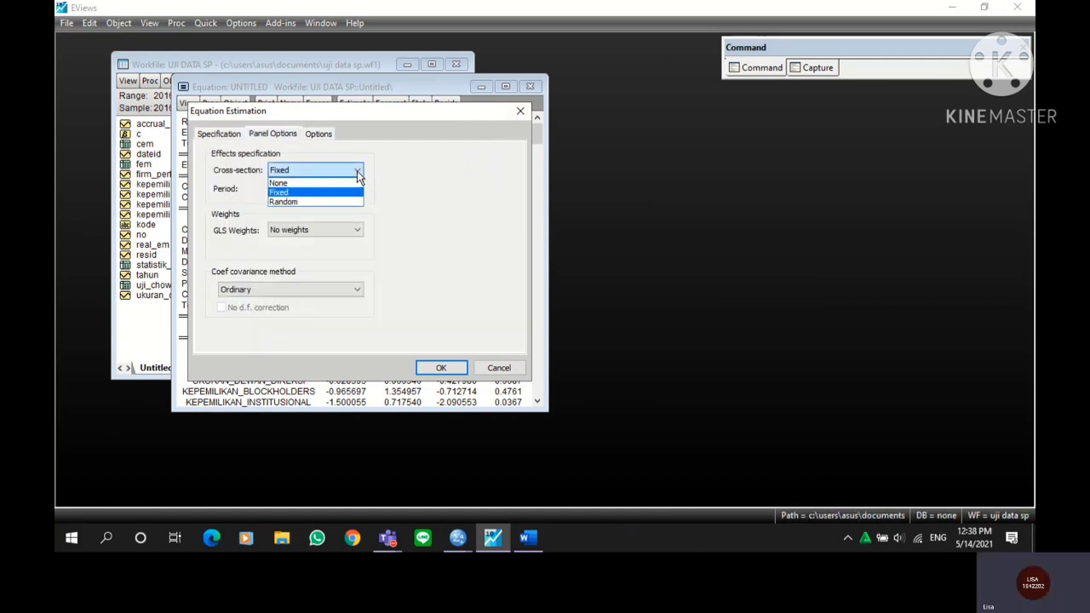
{"action": "left_click", "coordinate": [323, 202]}
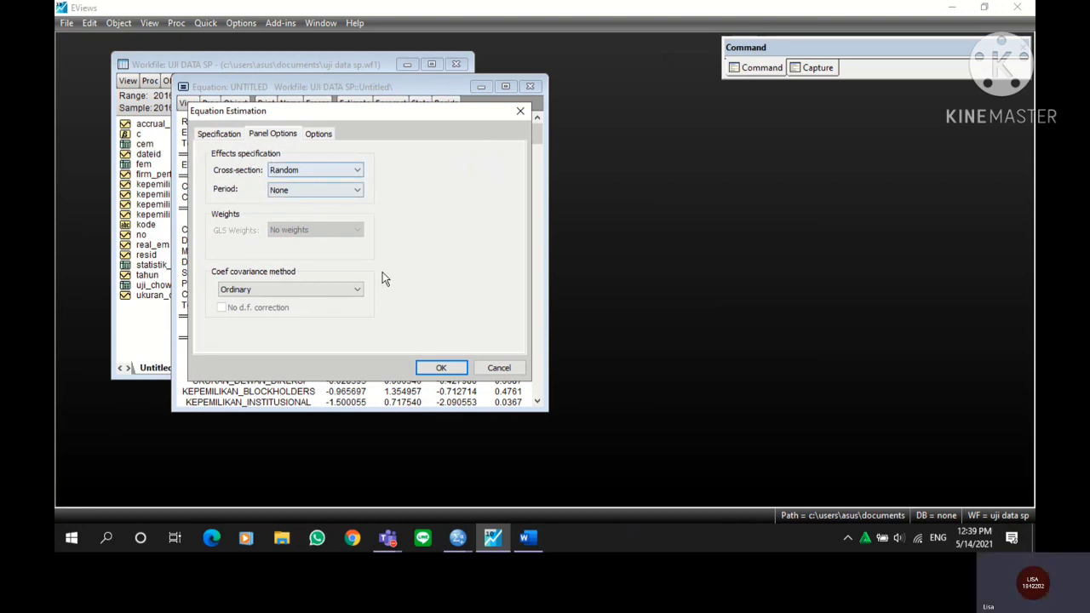
{"action": "left_click", "coordinate": [441, 368]}
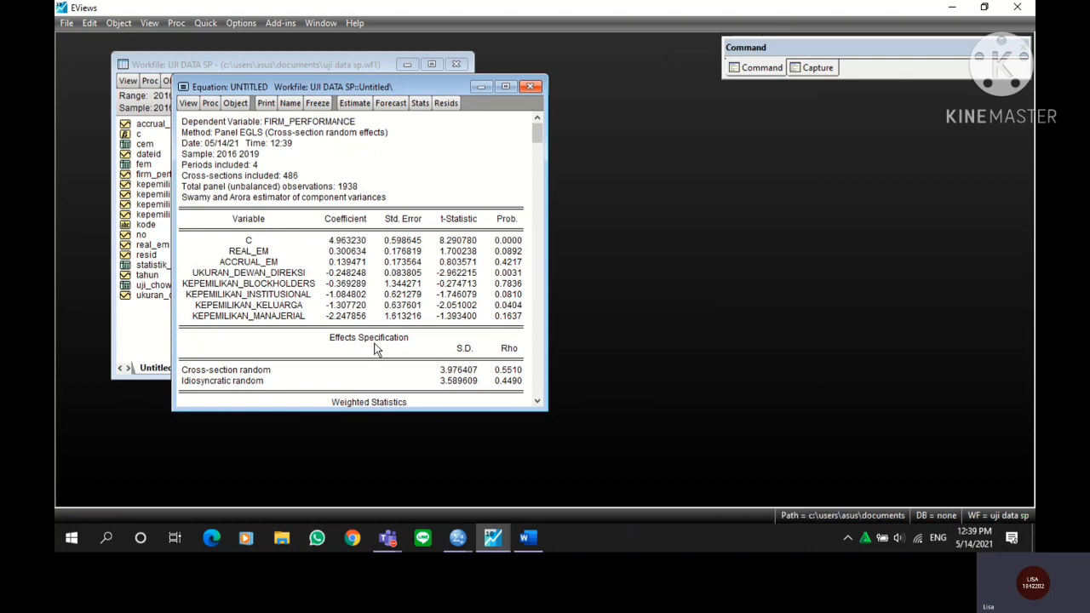
Step: Run the Correlated Random Effects - Hausman Test and consult the Uji Hausman (FEM vs REM) criteria in the Word document
{"action": "left_click", "coordinate": [189, 103]}
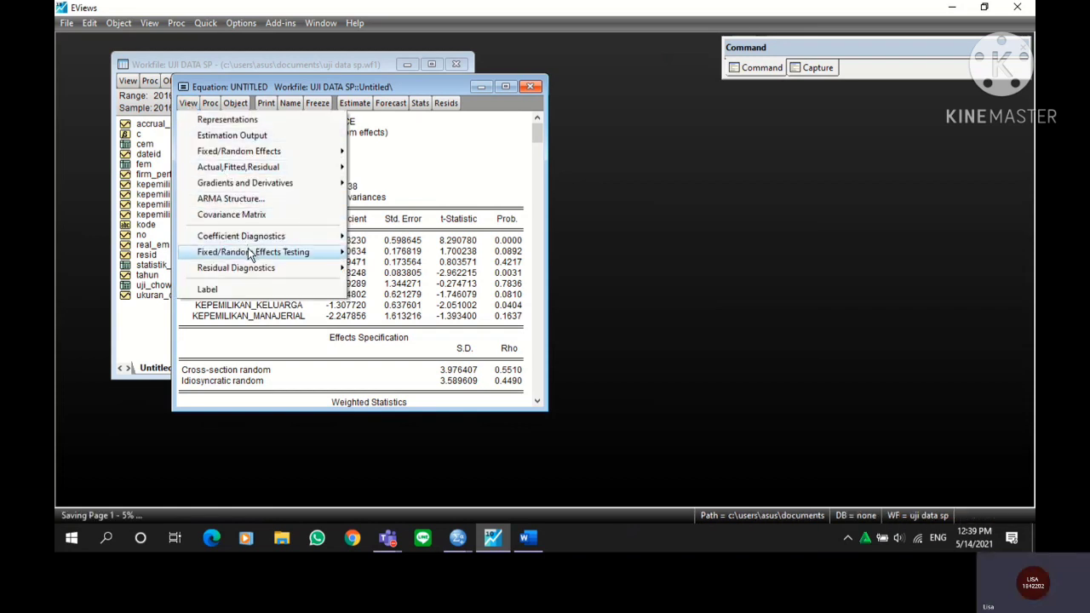
{"action": "mouse_move", "coordinate": [254, 252]}
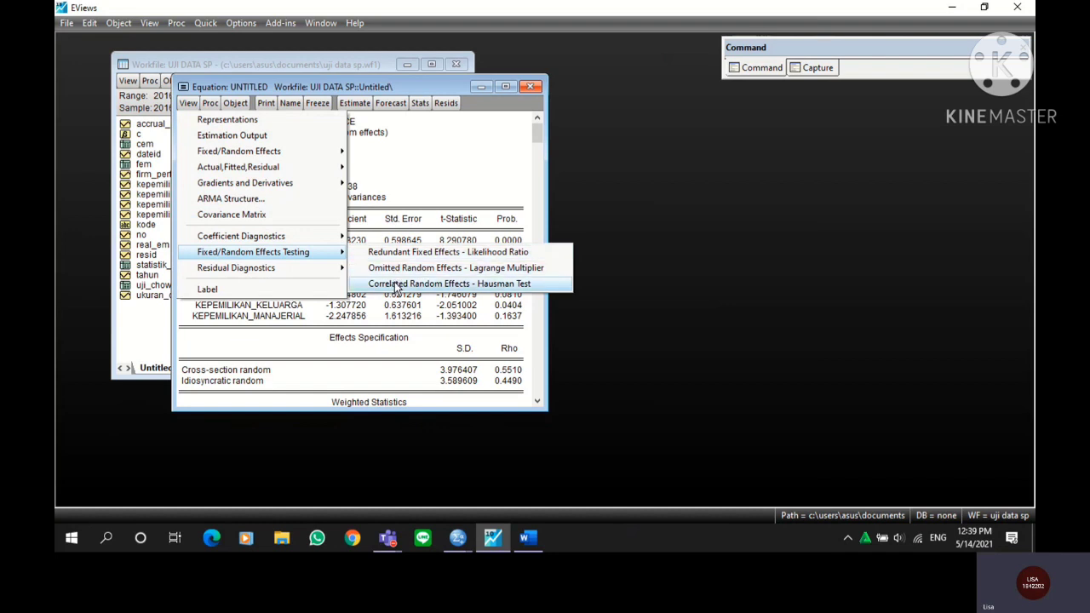
{"action": "left_click", "coordinate": [480, 286]}
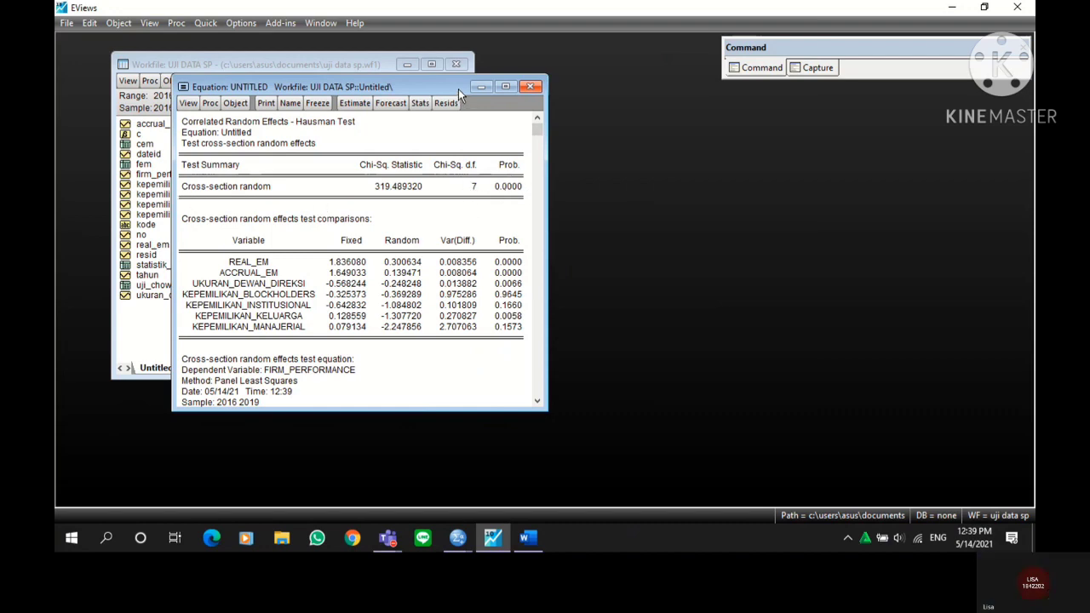
{"action": "left_click_drag", "start_coordinate": [458, 89], "coordinate": [395, 86]}
{"action": "key", "text": "alt+Tab"}
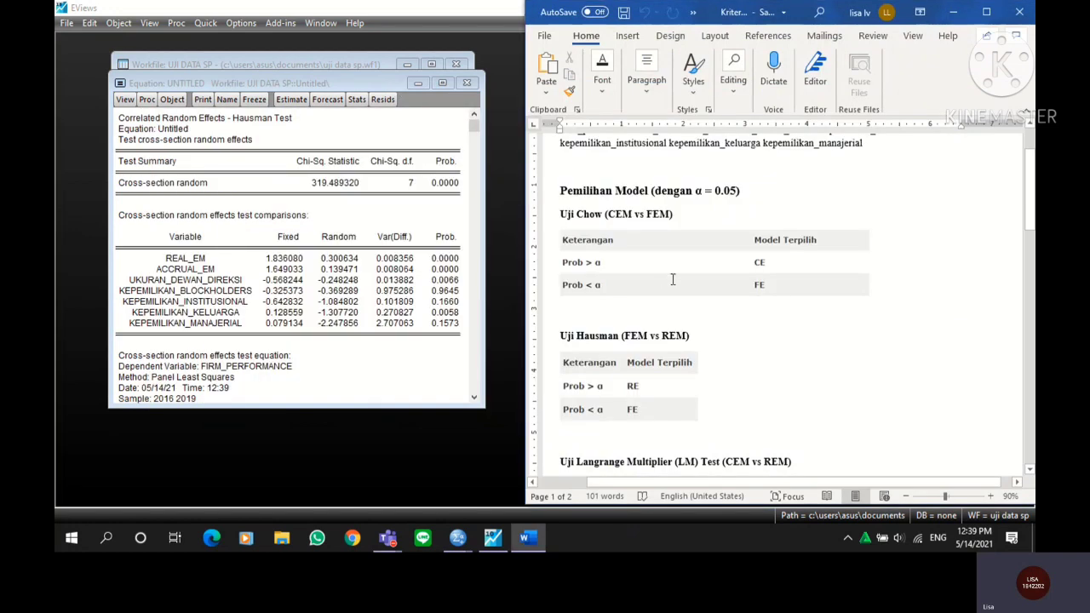
{"action": "scroll", "coordinate": [673, 280], "scroll_direction": "down", "scroll_amount": 3}
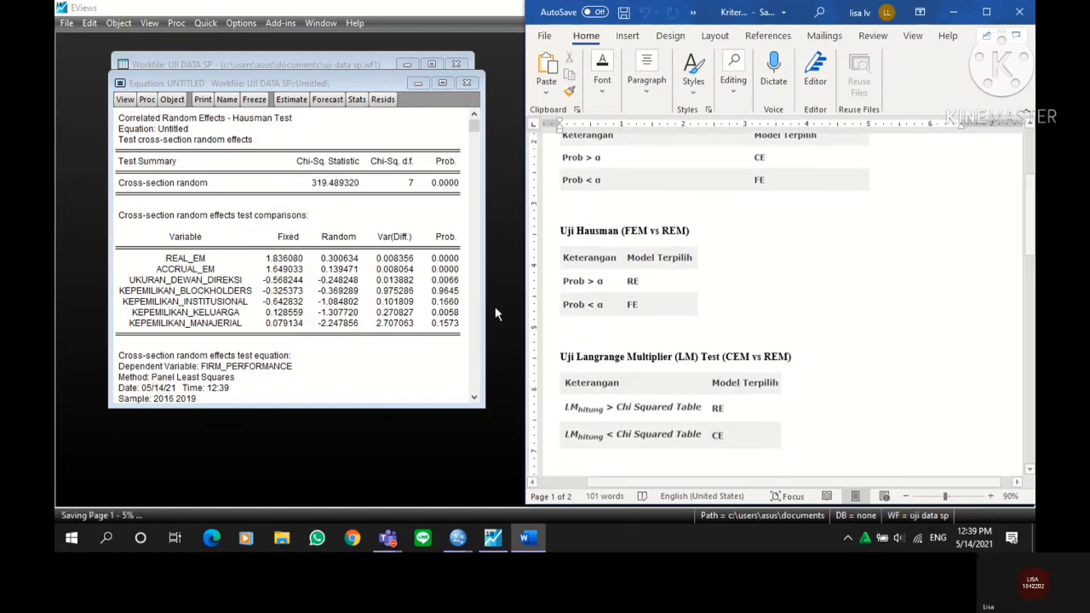
Step: Try to freeze the Hausman test output as a table named FEM, and delete the untitled table
{"action": "scroll", "coordinate": [639, 255], "scroll_direction": "down", "scroll_amount": 3}
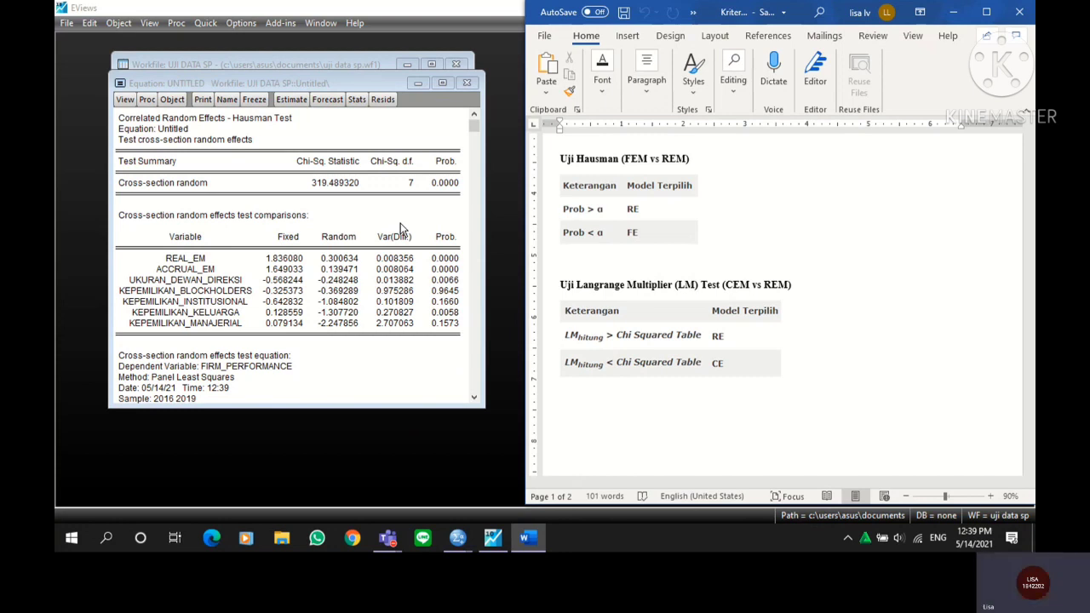
{"action": "left_click", "coordinate": [251, 102]}
{"action": "left_click", "coordinate": [253, 101]}
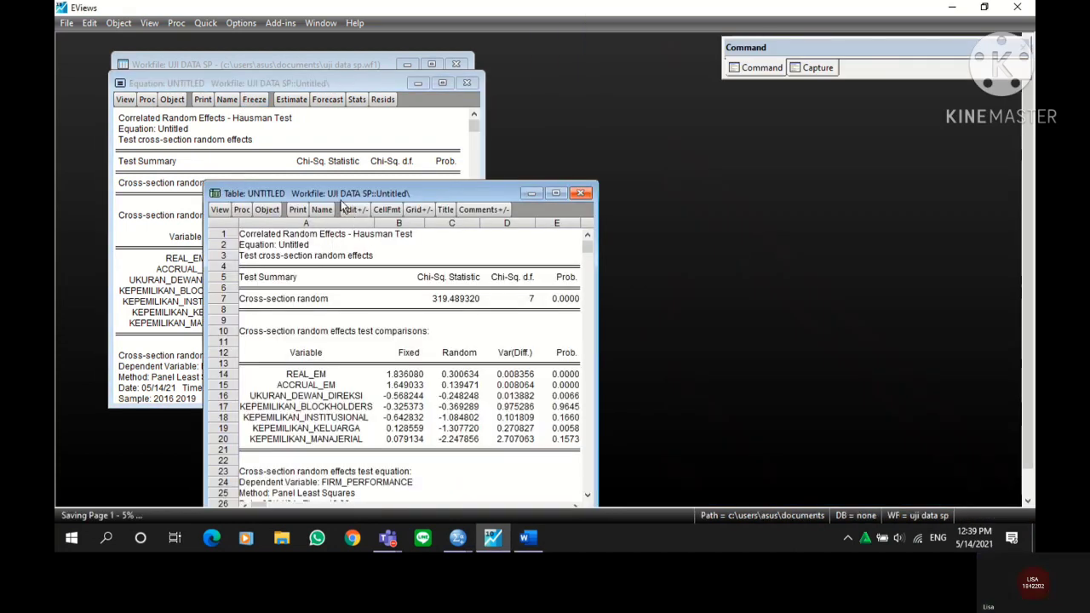
{"action": "left_click", "coordinate": [324, 211]}
{"action": "type", "text": "FEM"}
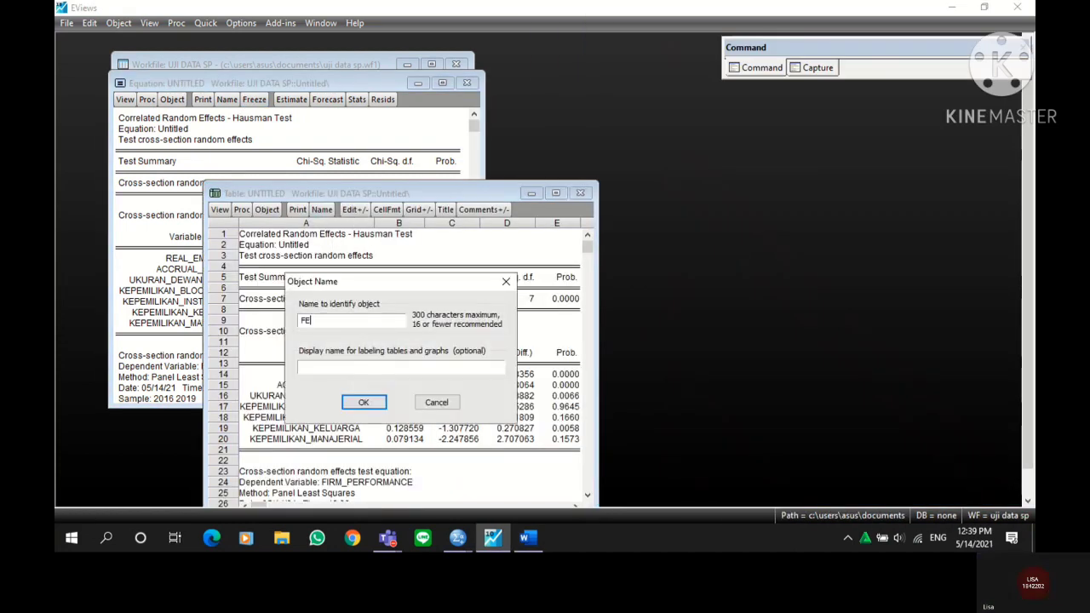
{"action": "left_click", "coordinate": [363, 403]}
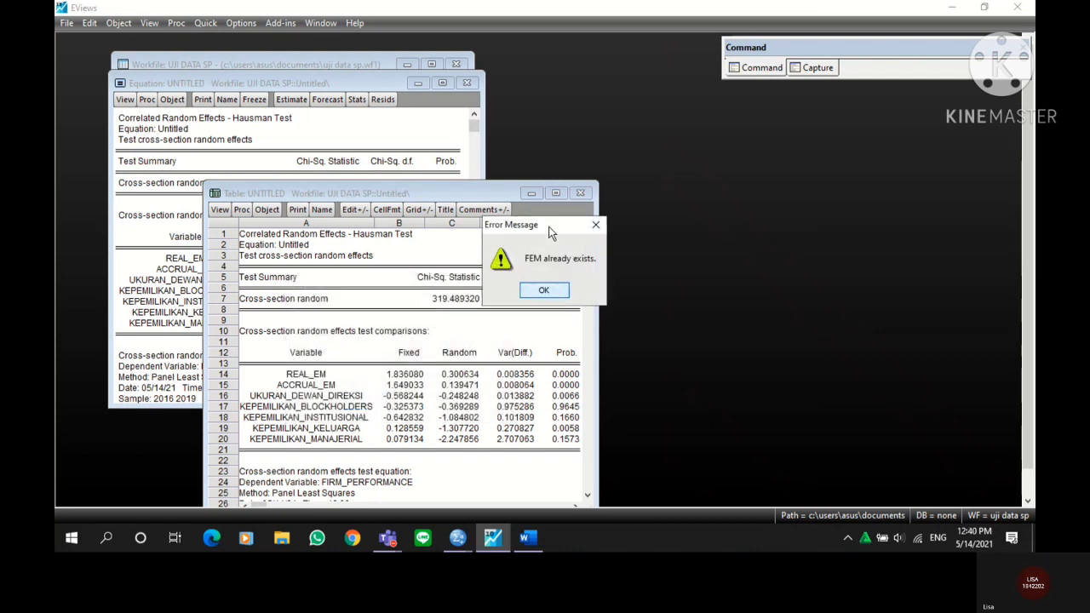
{"action": "left_click", "coordinate": [546, 290]}
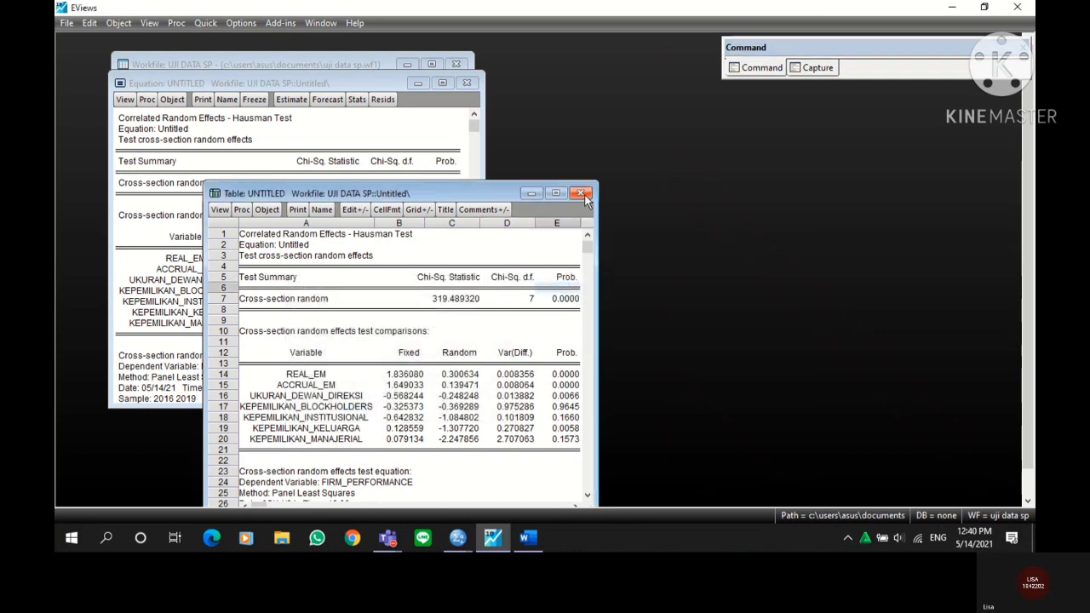
{"action": "left_click", "coordinate": [581, 194]}
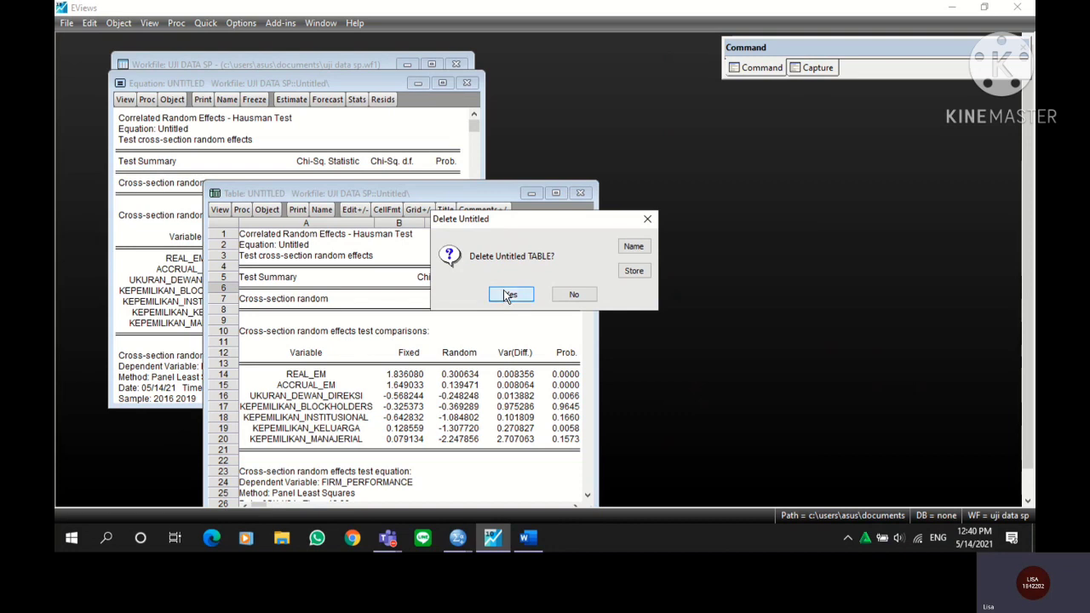
{"action": "left_click", "coordinate": [508, 294]}
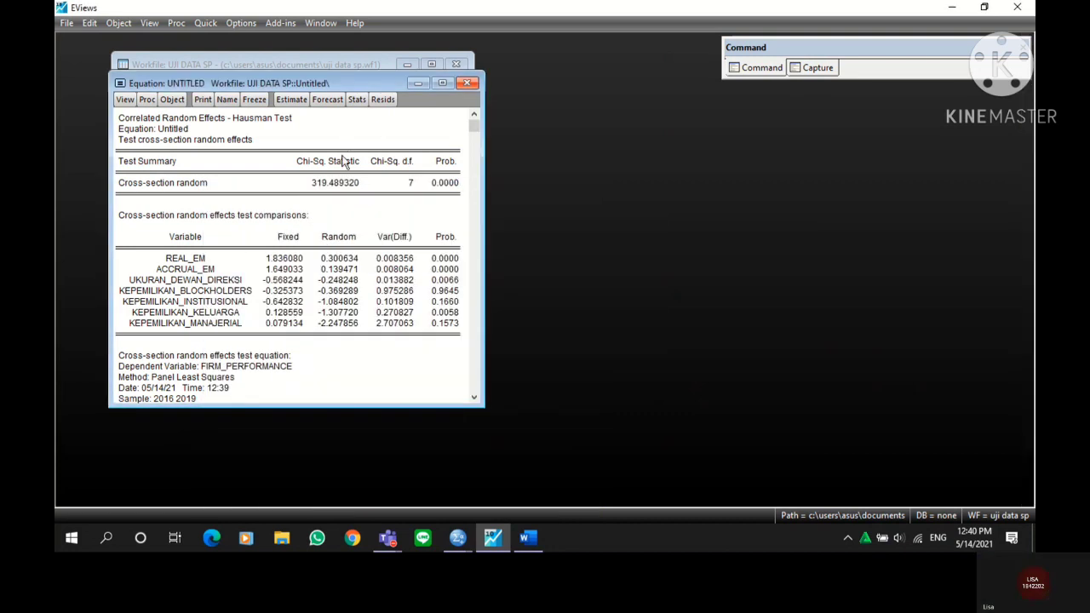
Step: Re-estimate the equation with cross-section effects set to Fixed
{"action": "left_click", "coordinate": [288, 103]}
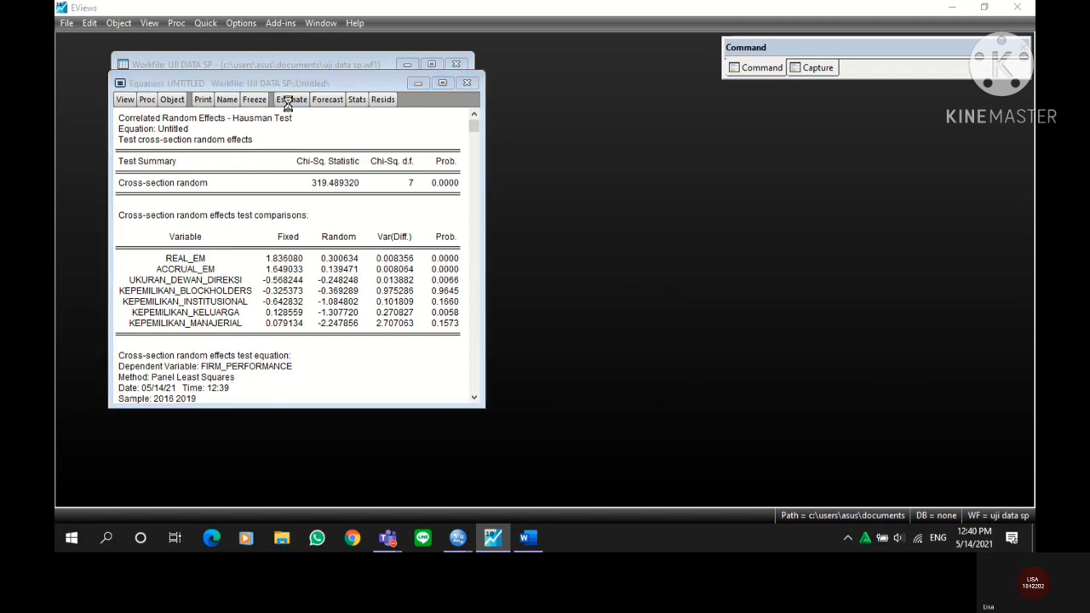
{"action": "left_click", "coordinate": [223, 133]}
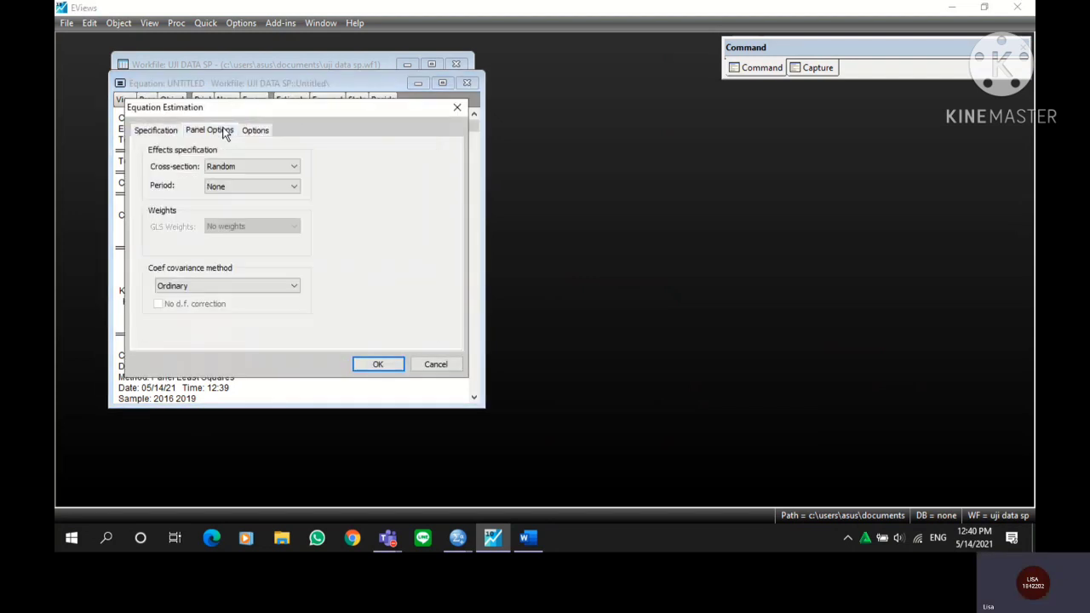
{"action": "left_click", "coordinate": [249, 166]}
{"action": "left_click", "coordinate": [246, 189]}
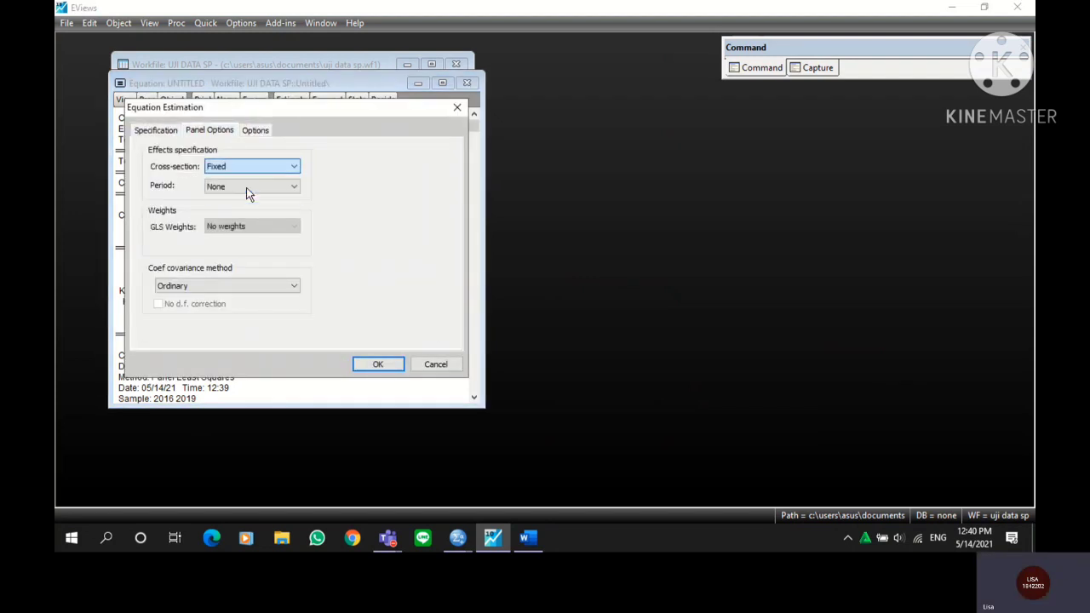
{"action": "left_click", "coordinate": [379, 366]}
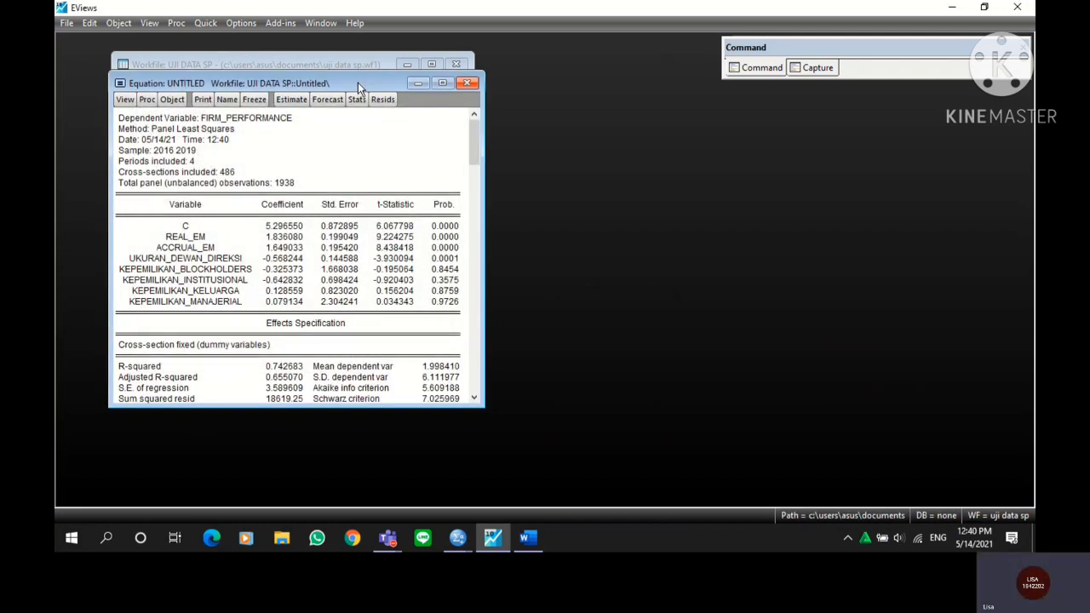
Step: Arrange the fixed effects output for reading and consult the Uji Hipotesis criteria for R square, F and t in the Word document
{"action": "left_click_drag", "start_coordinate": [357, 83], "coordinate": [502, 75]}
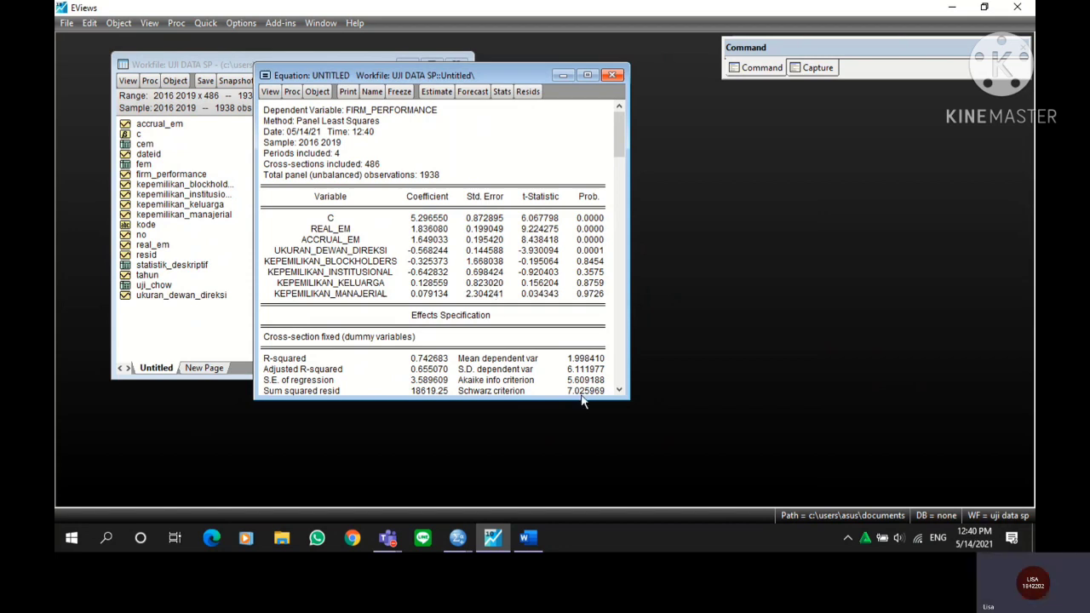
{"action": "left_click_drag", "start_coordinate": [619, 392], "coordinate": [621, 436]}
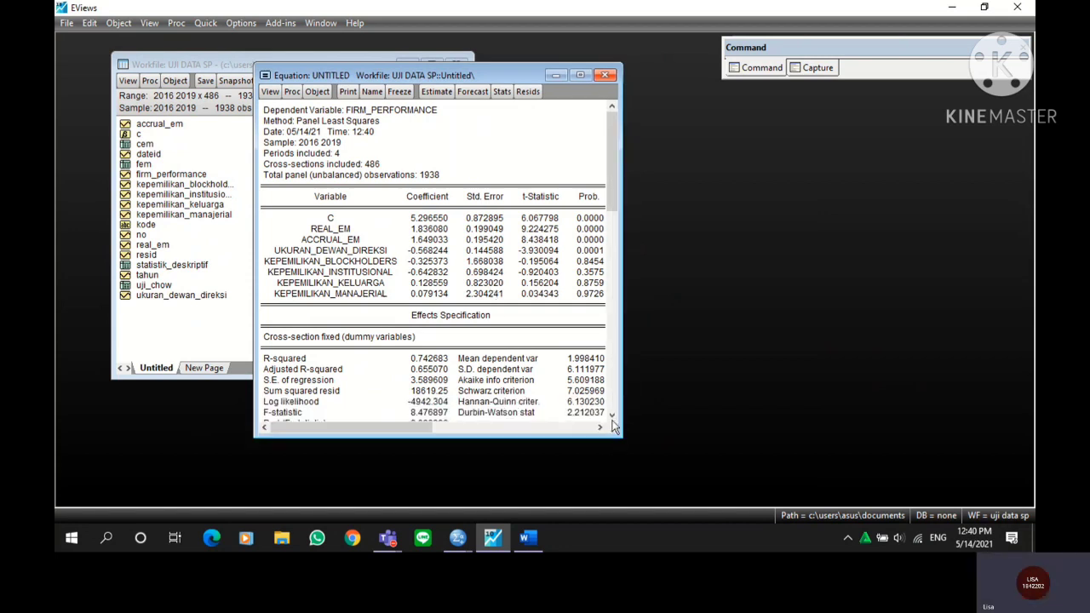
{"action": "left_click_drag", "start_coordinate": [513, 77], "coordinate": [370, 49]}
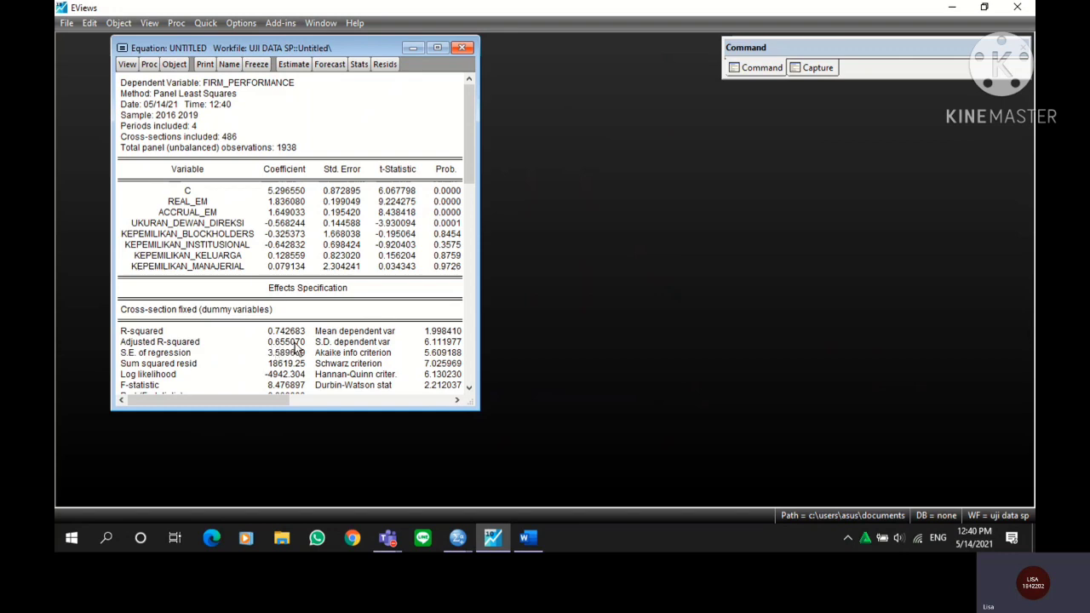
{"action": "key", "text": "alt+Tab"}
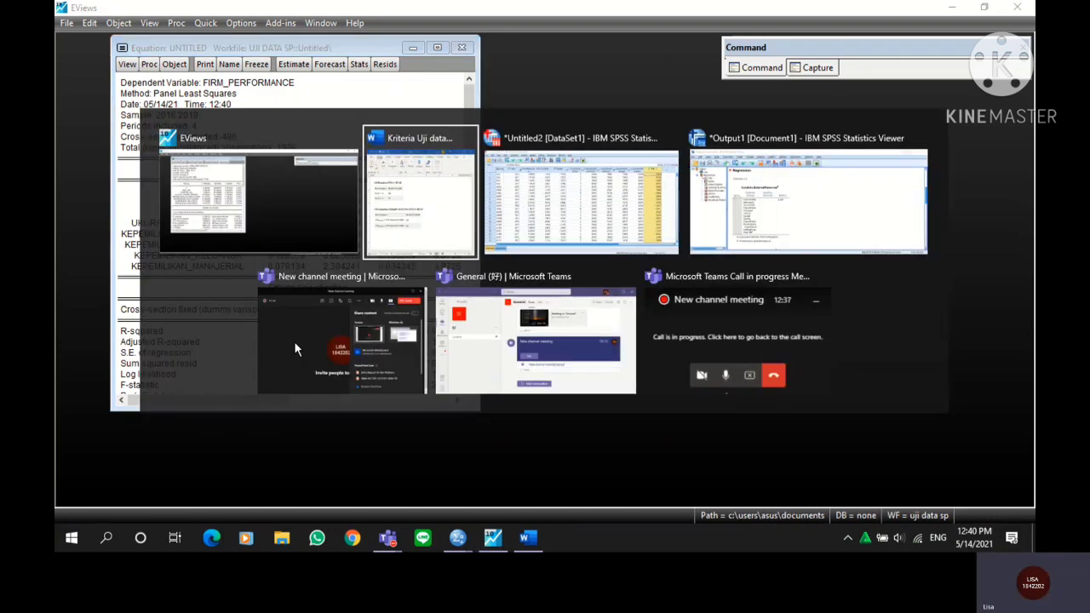
{"action": "scroll", "coordinate": [669, 391], "scroll_direction": "down", "scroll_amount": 10}
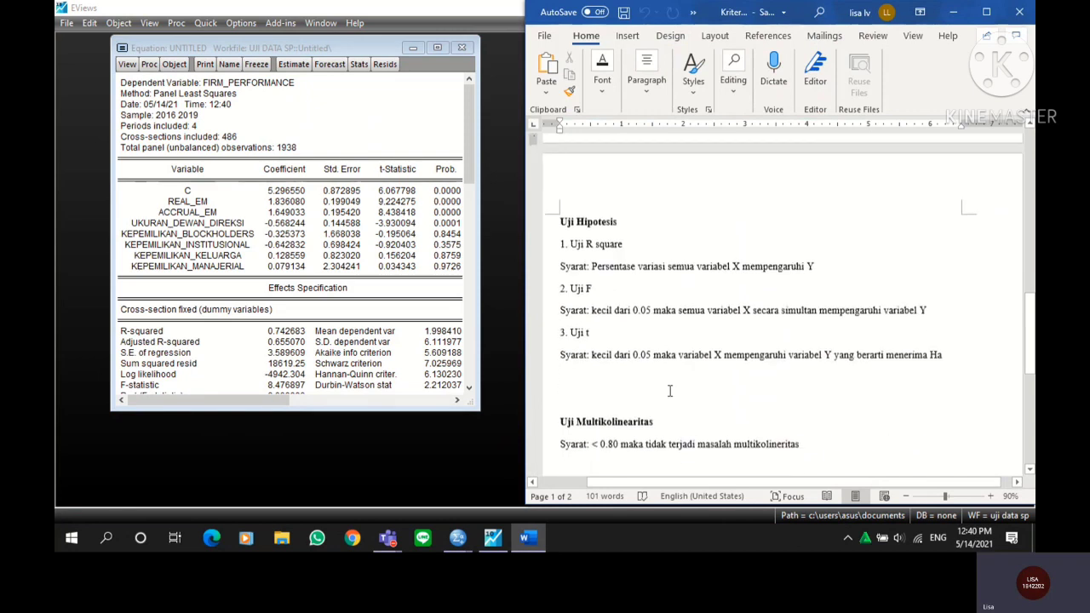
{"action": "scroll", "coordinate": [587, 259], "scroll_direction": "down", "scroll_amount": 1}
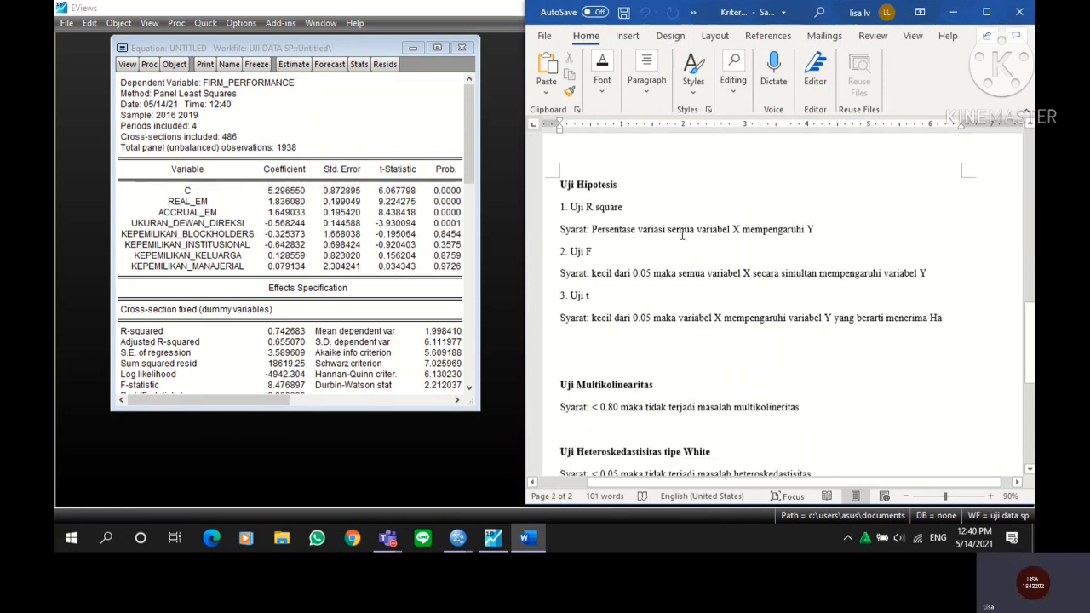
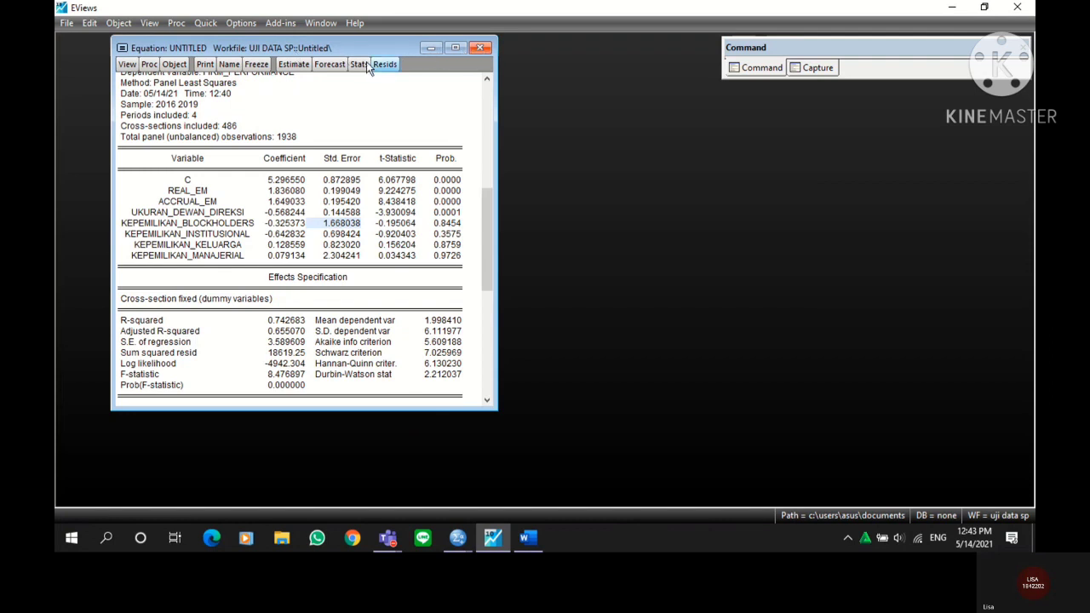
Step: Back in EViews, delete the untitled equation and open the series list for group Correlations
{"action": "left_click", "coordinate": [480, 49]}
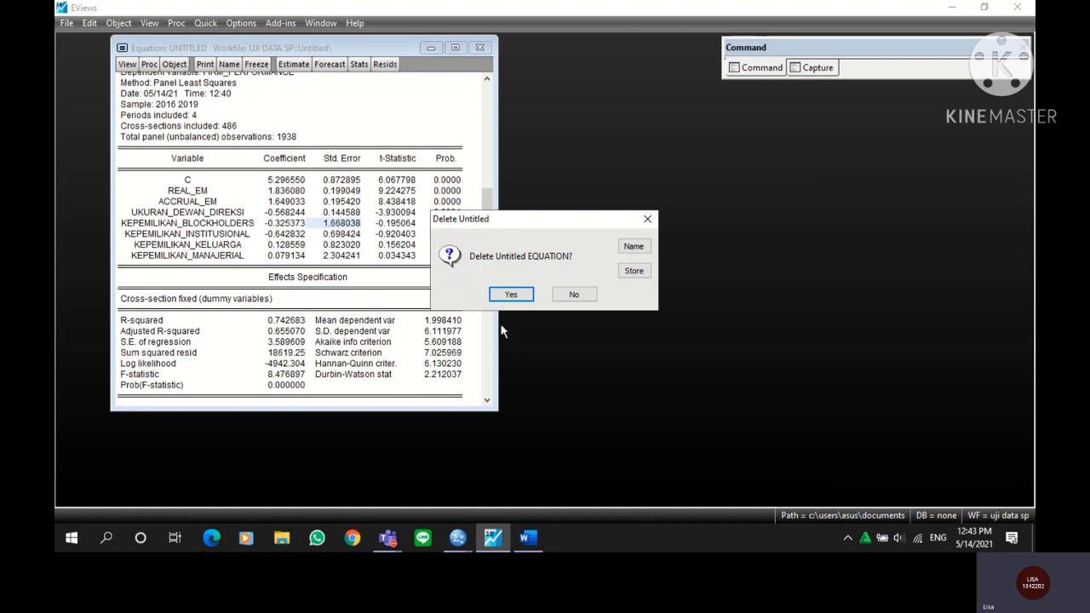
{"action": "left_click", "coordinate": [512, 296]}
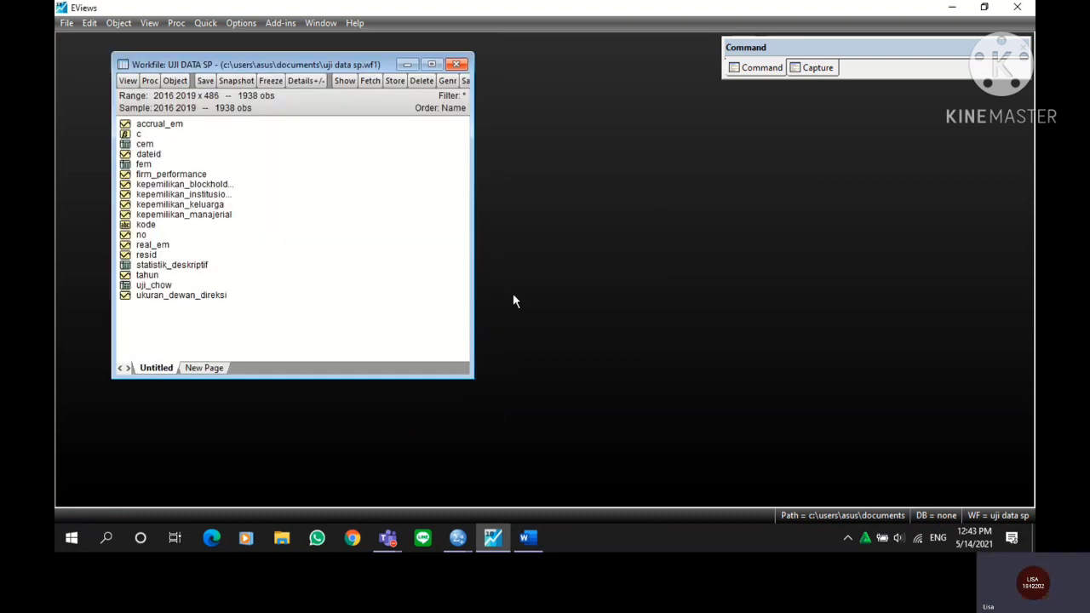
{"action": "left_click", "coordinate": [205, 24]}
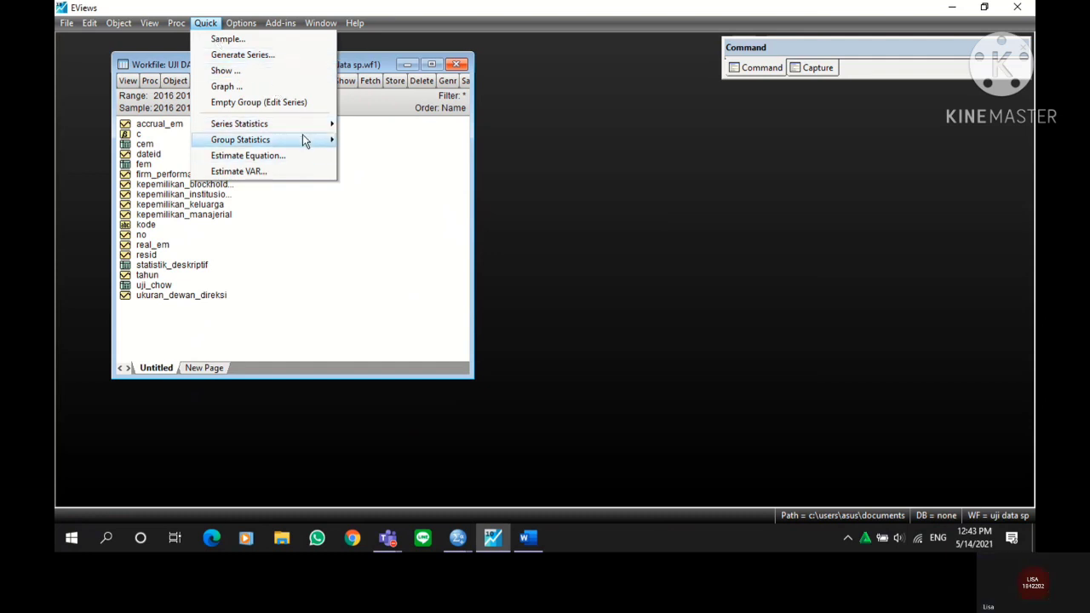
{"action": "mouse_move", "coordinate": [307, 142]}
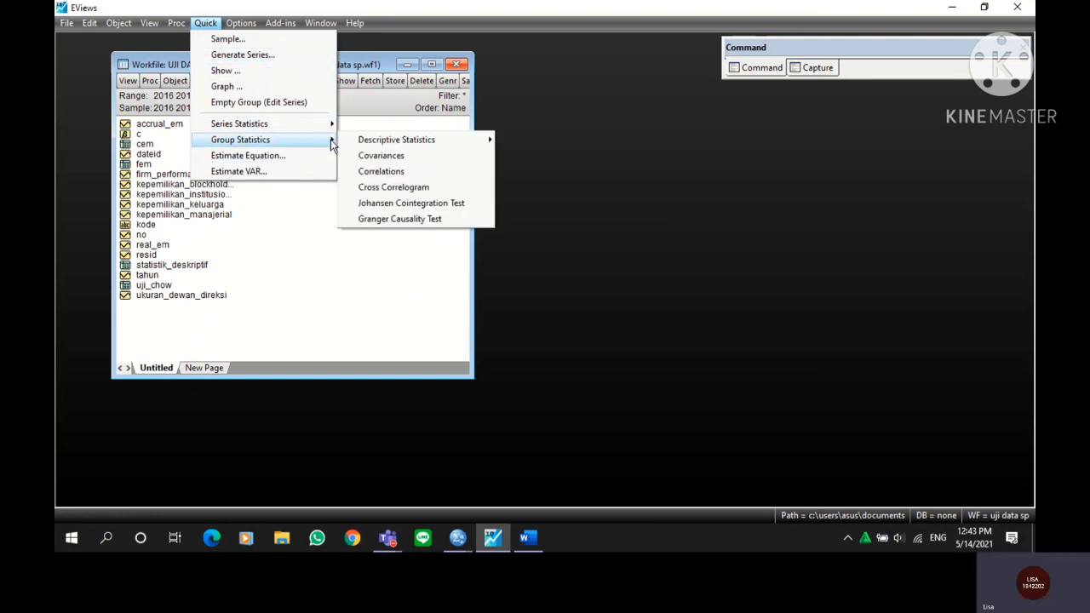
{"action": "left_click", "coordinate": [407, 173]}
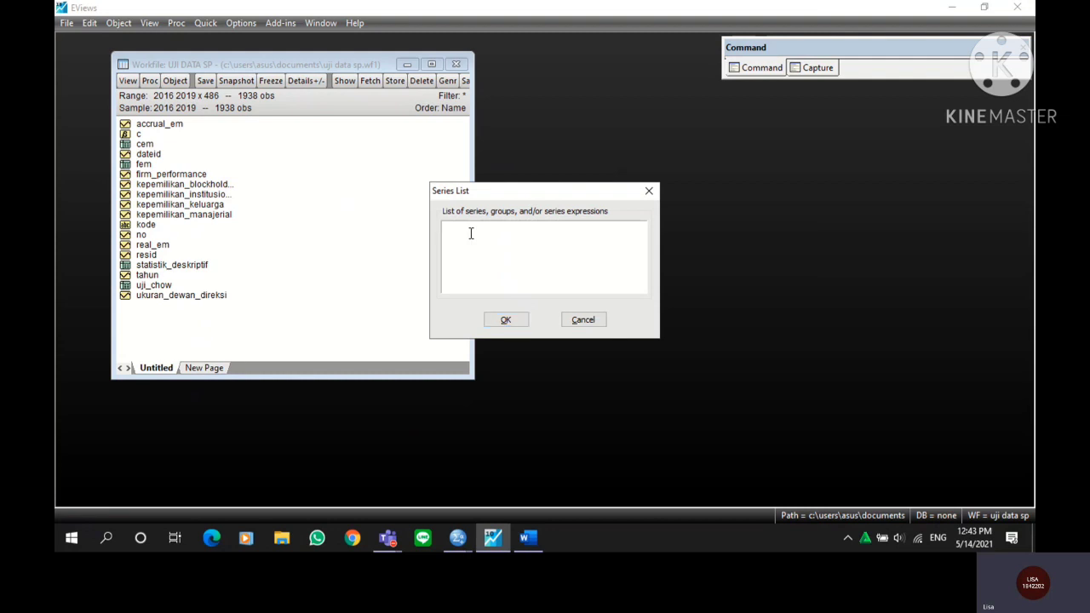
Step: Copy the independent variables real_em through kepemilikan_manajerial from the Word document into the series list and generate their correlation matrix
{"action": "key", "text": "alt+Tab"}
{"action": "scroll", "coordinate": [627, 173], "scroll_direction": "up", "scroll_amount": 10}
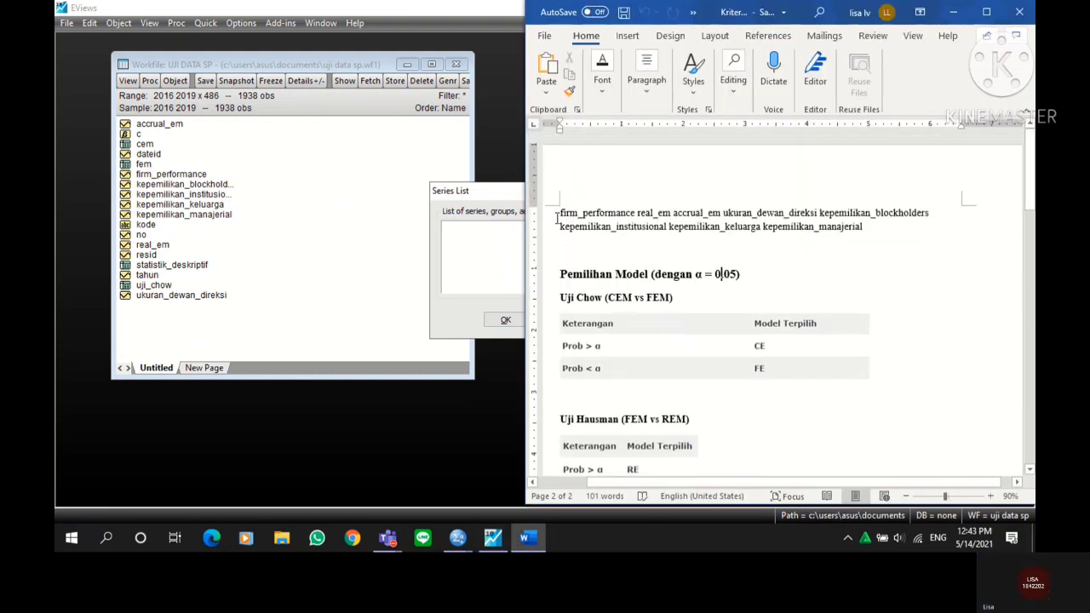
{"action": "left_click_drag", "start_coordinate": [560, 212], "coordinate": [641, 218]}
{"action": "key", "text": "ctrl+c"}
{"action": "left_click", "coordinate": [868, 238]}
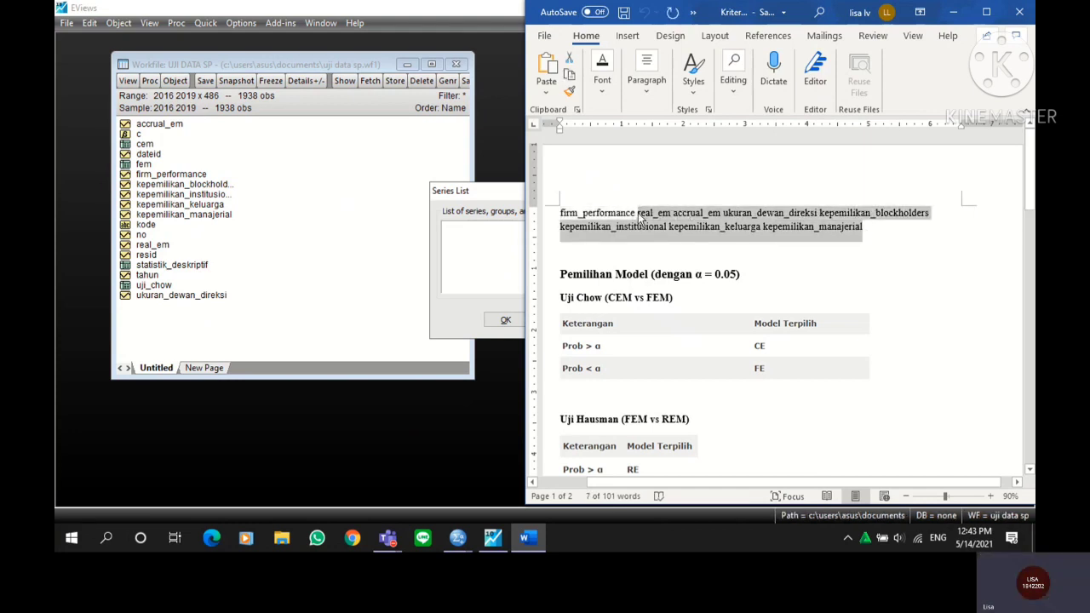
{"action": "left_click", "coordinate": [468, 228]}
{"action": "key", "text": "ctrl+v"}
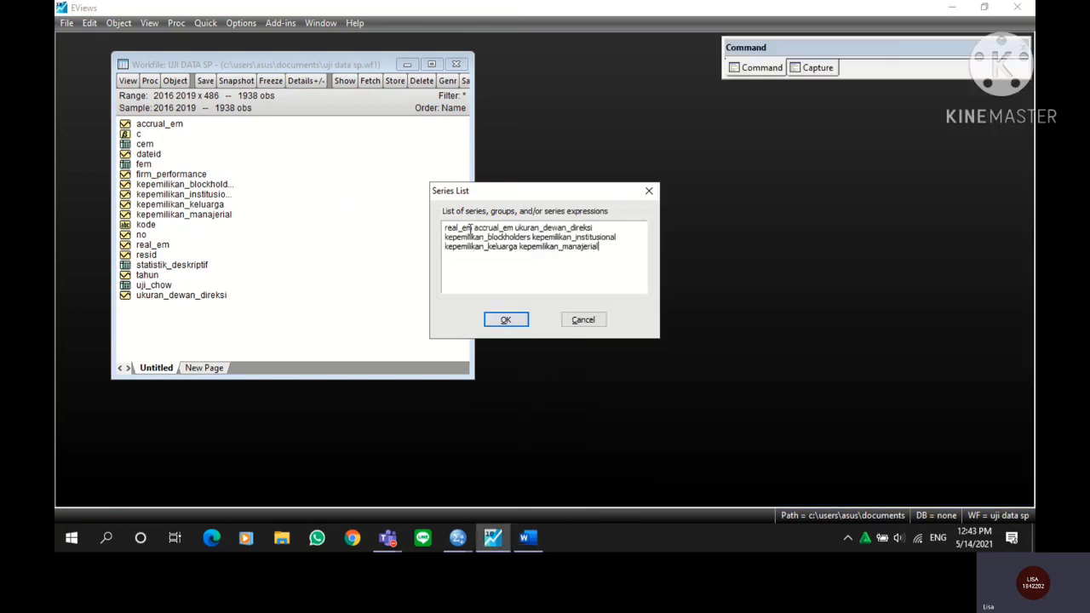
{"action": "left_click_drag", "start_coordinate": [509, 196], "coordinate": [437, 139]}
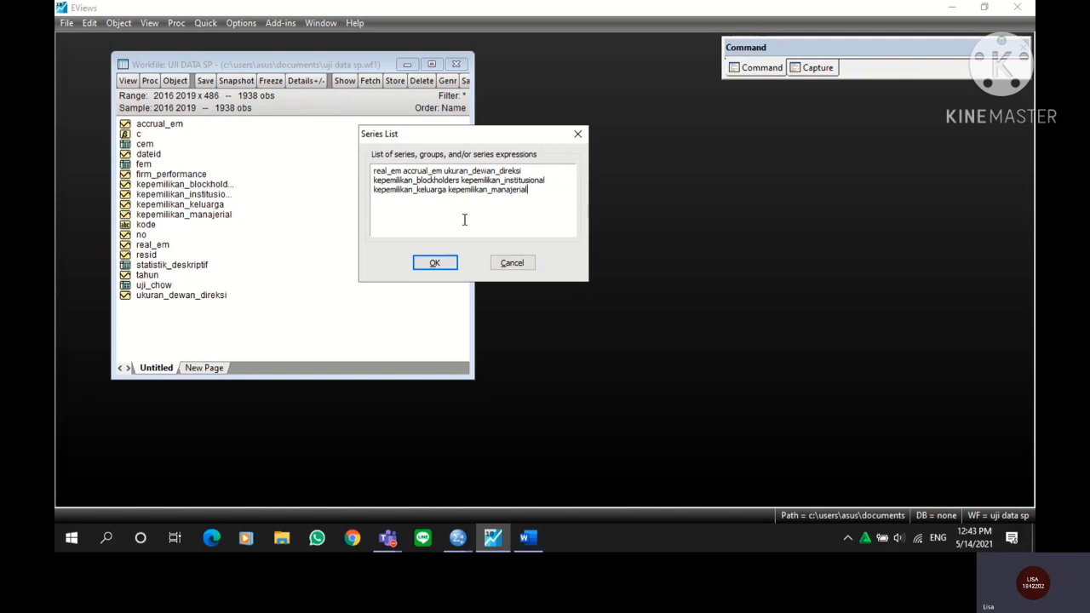
{"action": "left_click", "coordinate": [435, 263]}
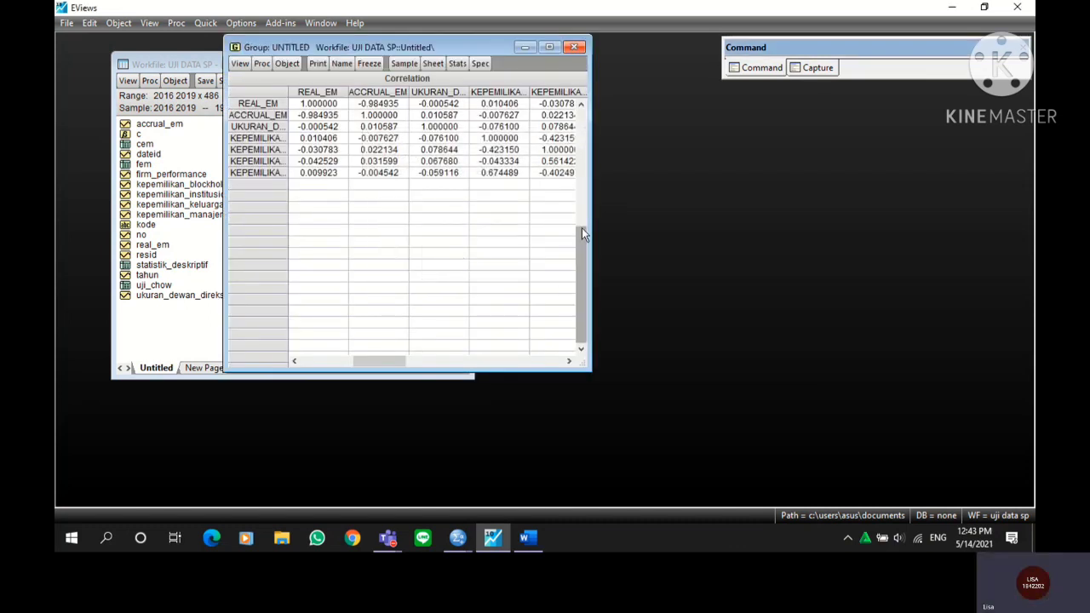
Step: Widen the correlation matrix to show all variables and compare its coefficients with the Uji Multikolinearitas criterion in the Word document
{"action": "left_click_drag", "start_coordinate": [592, 207], "coordinate": [756, 211]}
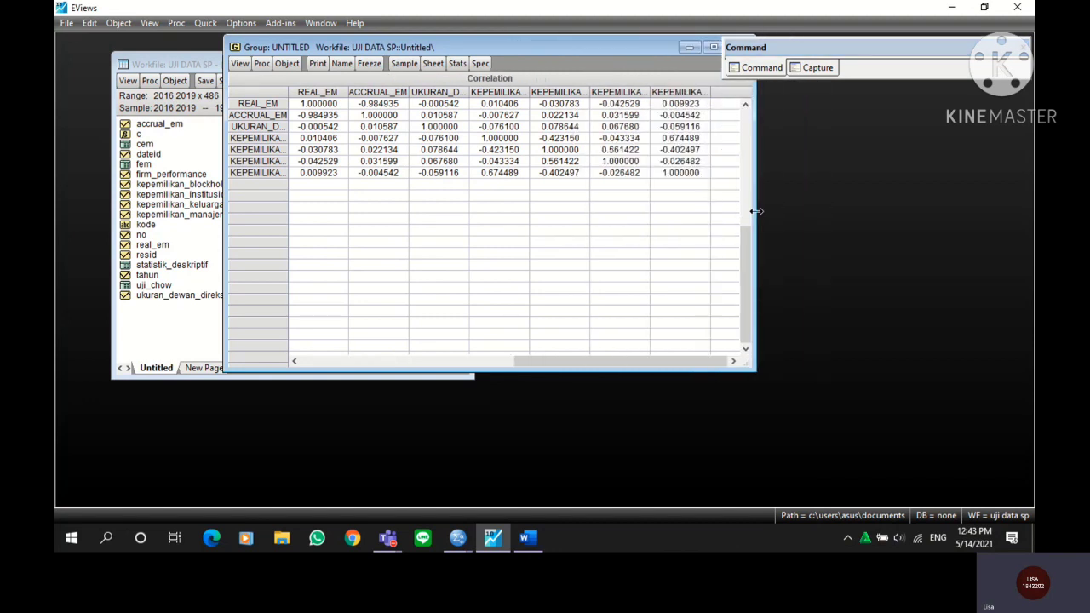
{"action": "left_click_drag", "start_coordinate": [547, 46], "coordinate": [408, 83]}
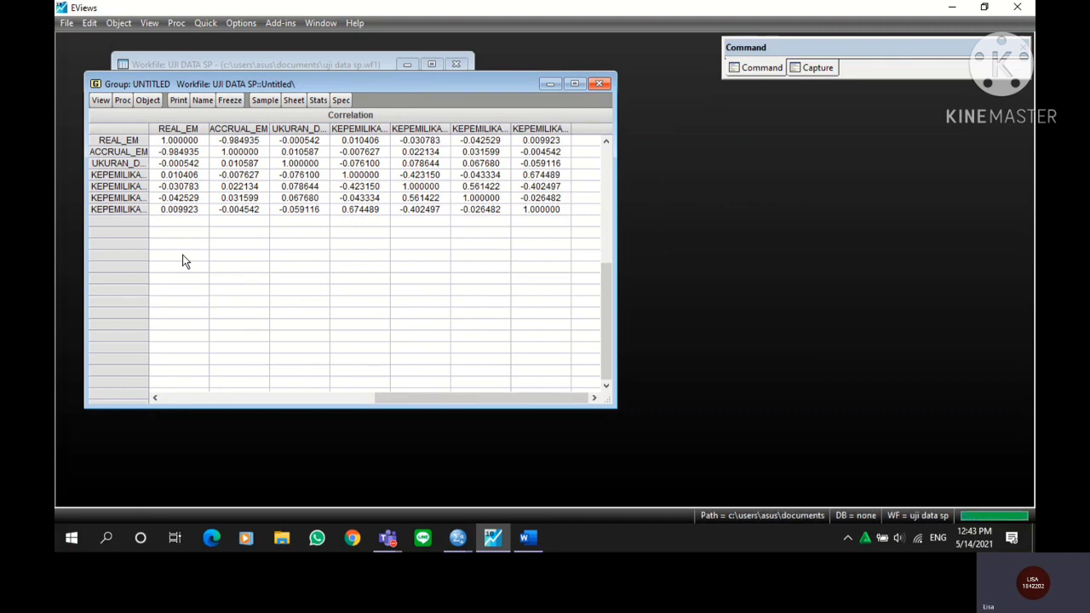
{"action": "key", "text": "alt+Tab"}
{"action": "scroll", "coordinate": [613, 309], "scroll_direction": "down", "scroll_amount": 20}
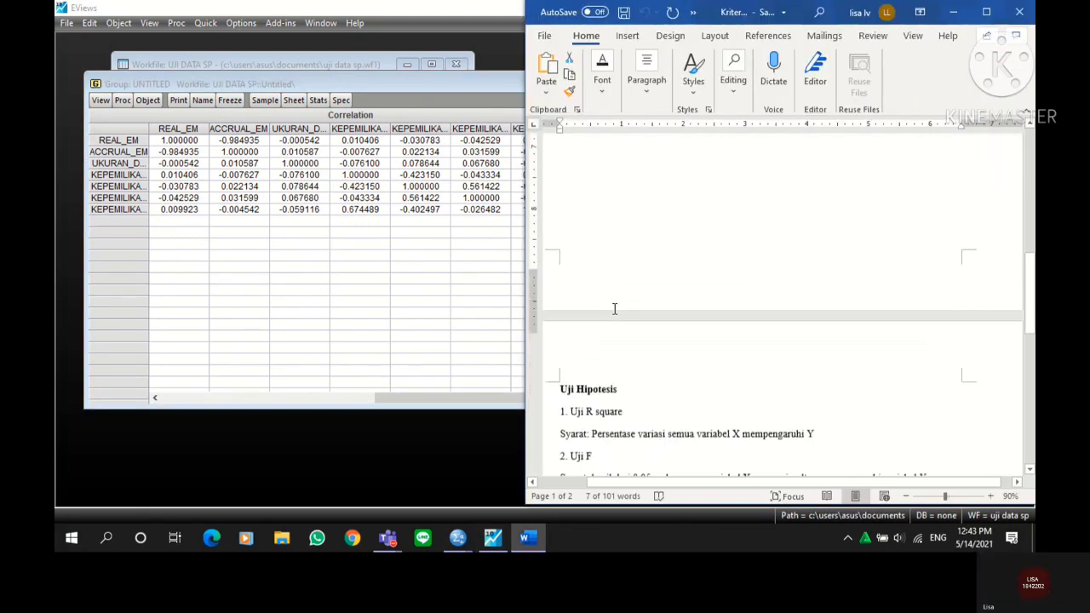
{"action": "scroll", "coordinate": [614, 309], "scroll_direction": "right", "scroll_amount": 2}
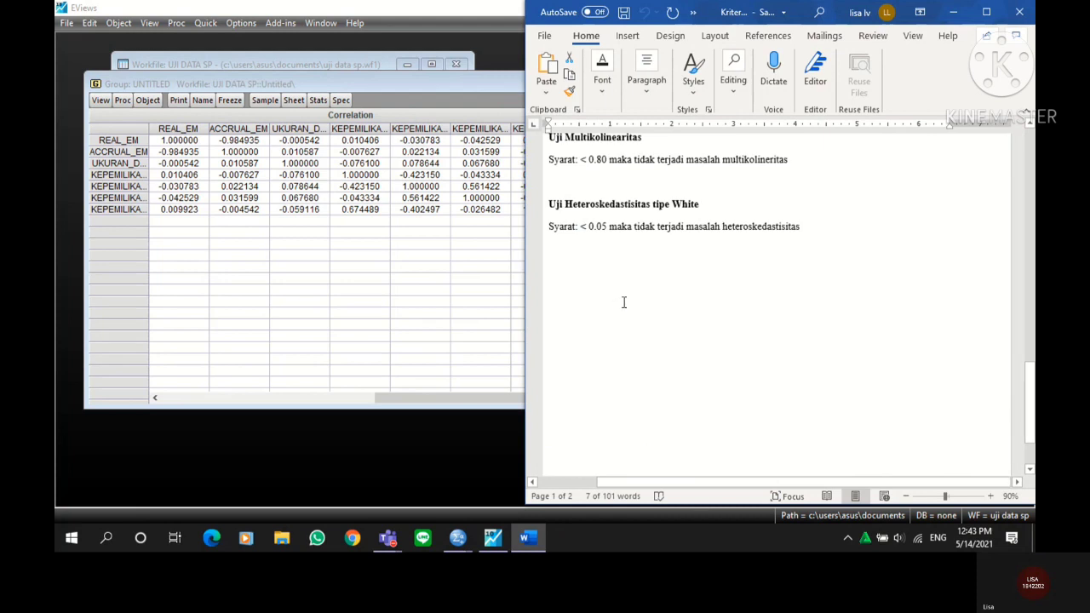
{"action": "scroll", "coordinate": [623, 302], "scroll_direction": "up", "scroll_amount": 1}
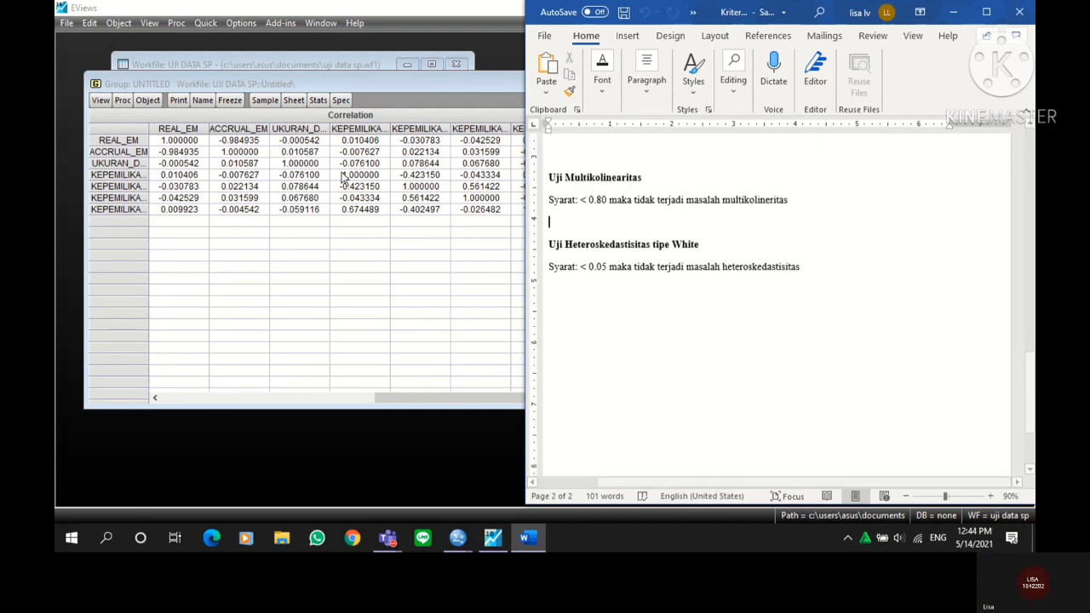
{"action": "left_click", "coordinate": [265, 175]}
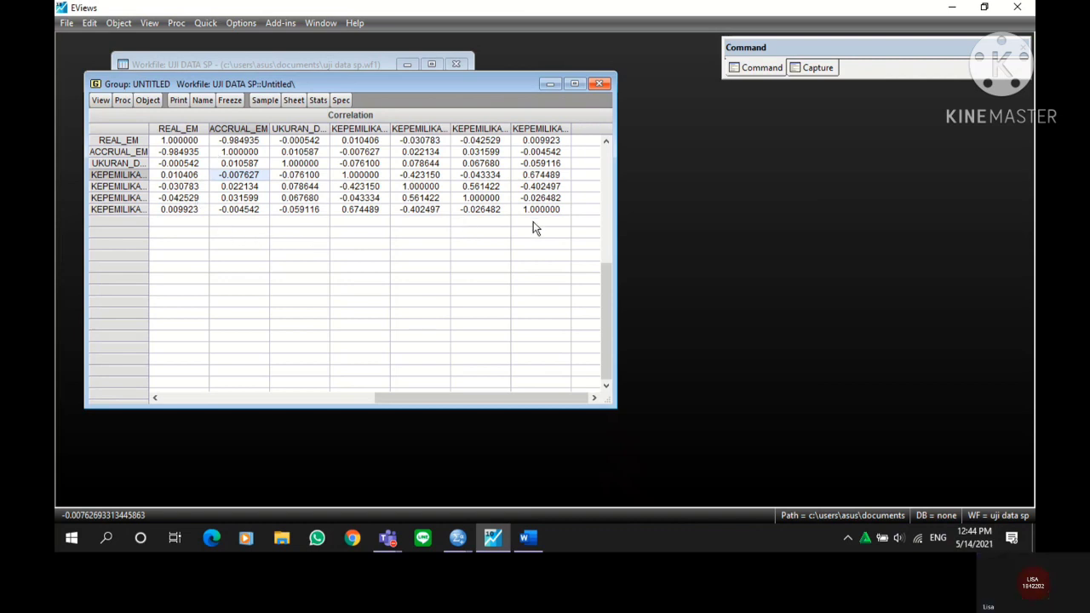
{"action": "left_click", "coordinate": [414, 231]}
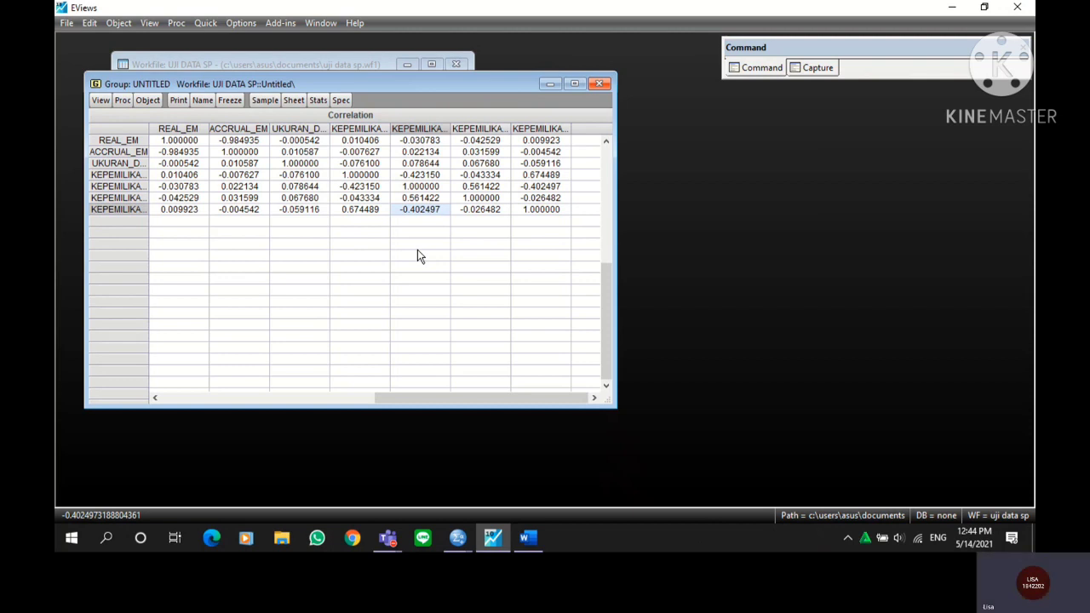
Step: Freeze the correlation matrix as a table named multikolinearitas, then close it and delete the untitled group
{"action": "left_click", "coordinate": [237, 101]}
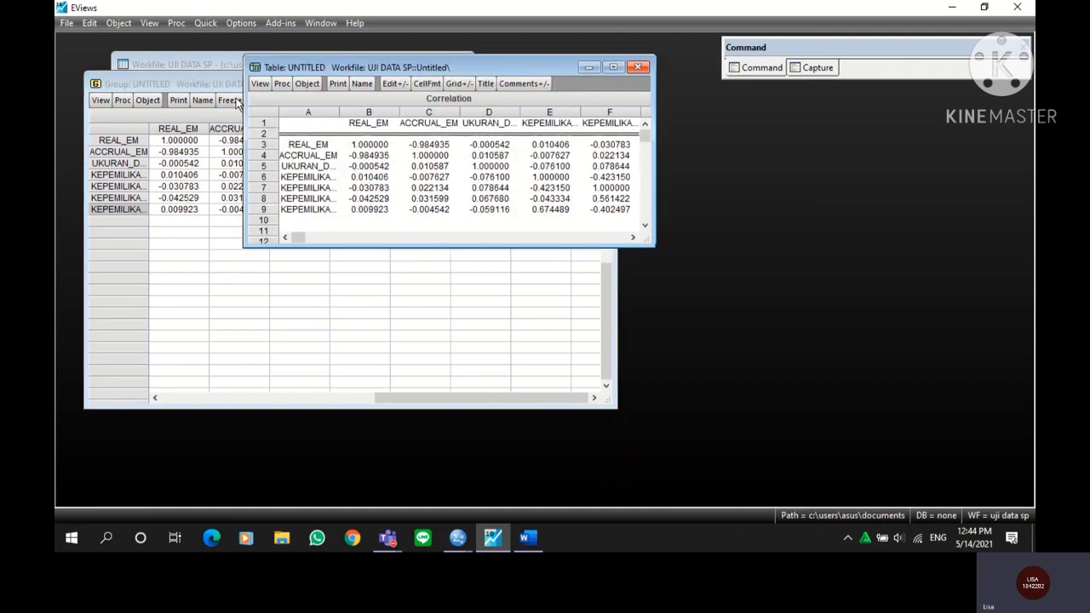
{"action": "left_click", "coordinate": [363, 85]}
{"action": "type", "text": "multi"}
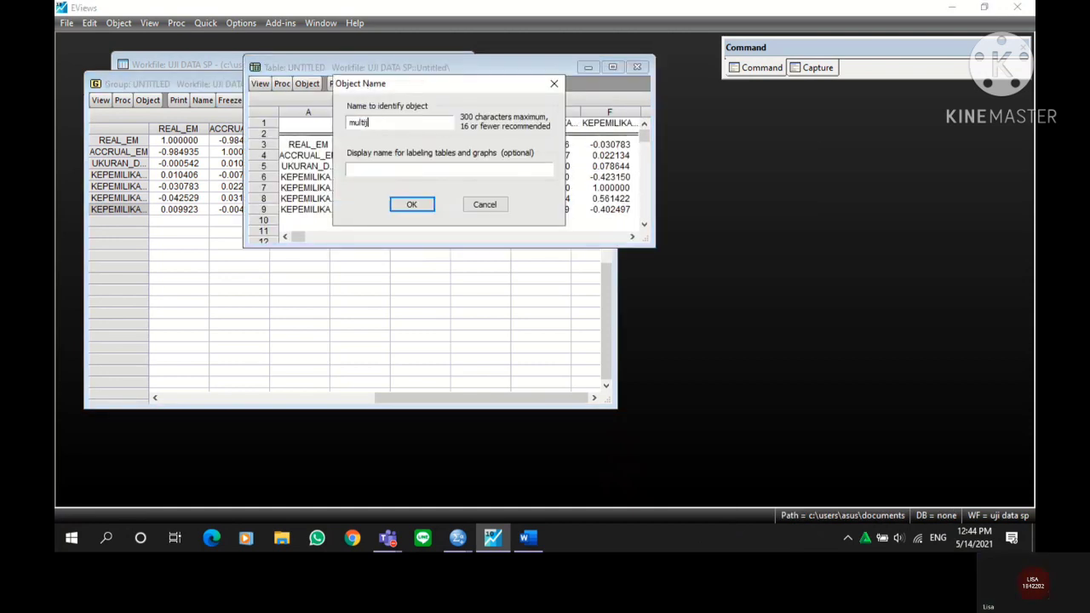
{"action": "type", "text": "koo"}
{"action": "type", "text": "inearitas"}
{"action": "left_click", "coordinate": [413, 205]}
{"action": "left_click", "coordinate": [637, 67]}
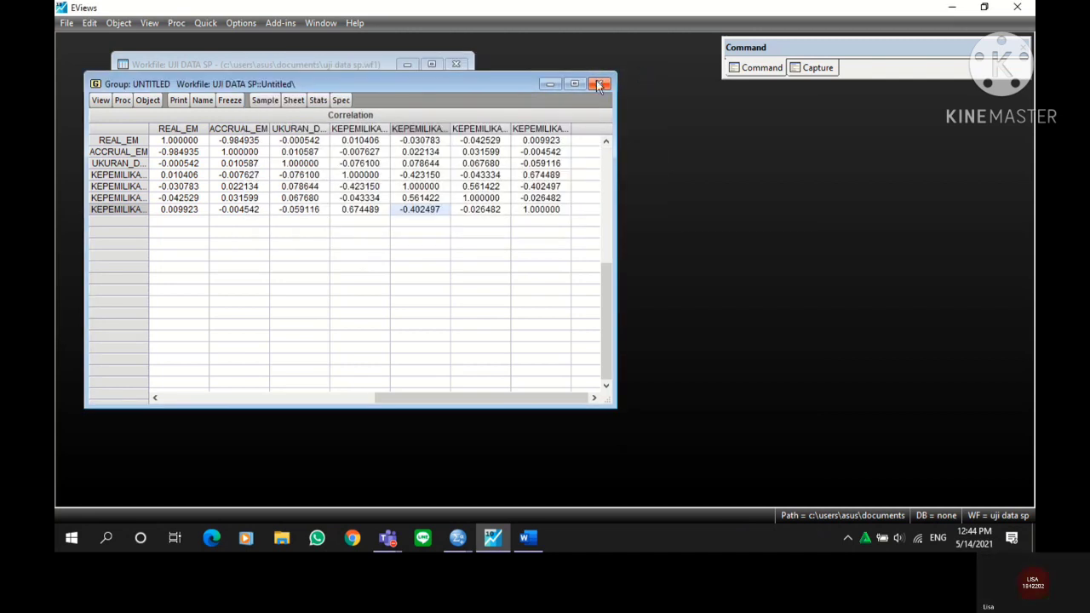
{"action": "left_click", "coordinate": [600, 86]}
{"action": "left_click", "coordinate": [511, 296]}
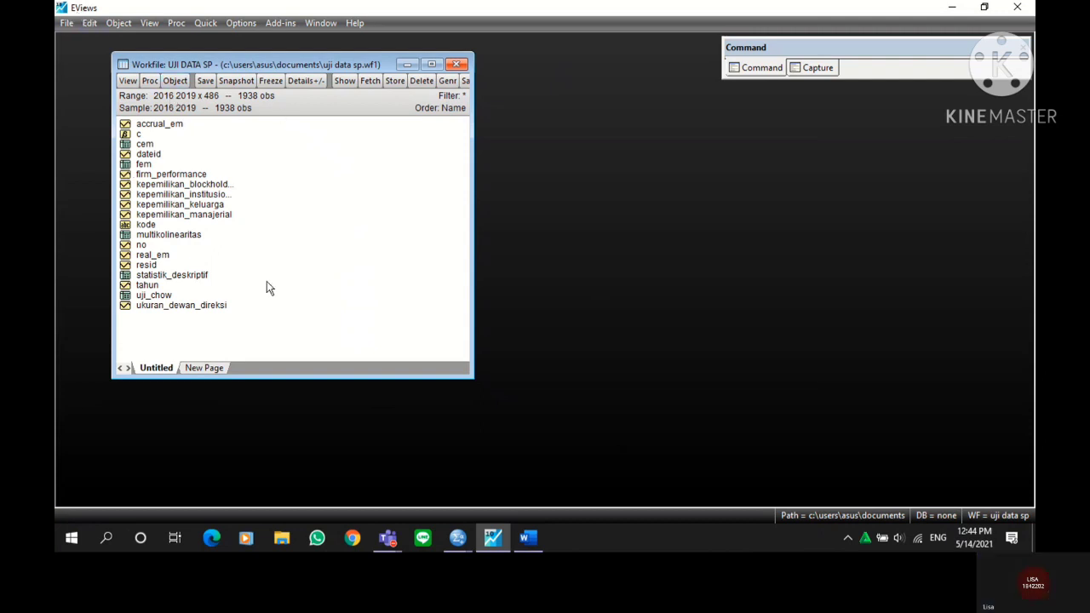
Step: Save the workfile to the Desktop as "uji data eviews 1" with double precision and close it
{"action": "left_click", "coordinate": [66, 23]}
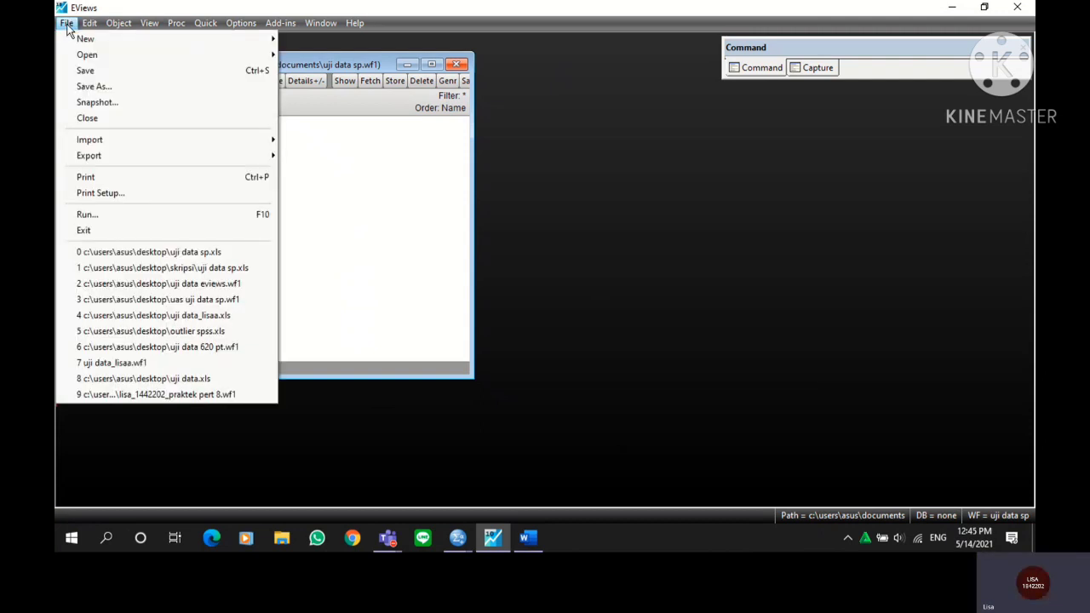
{"action": "left_click", "coordinate": [120, 87]}
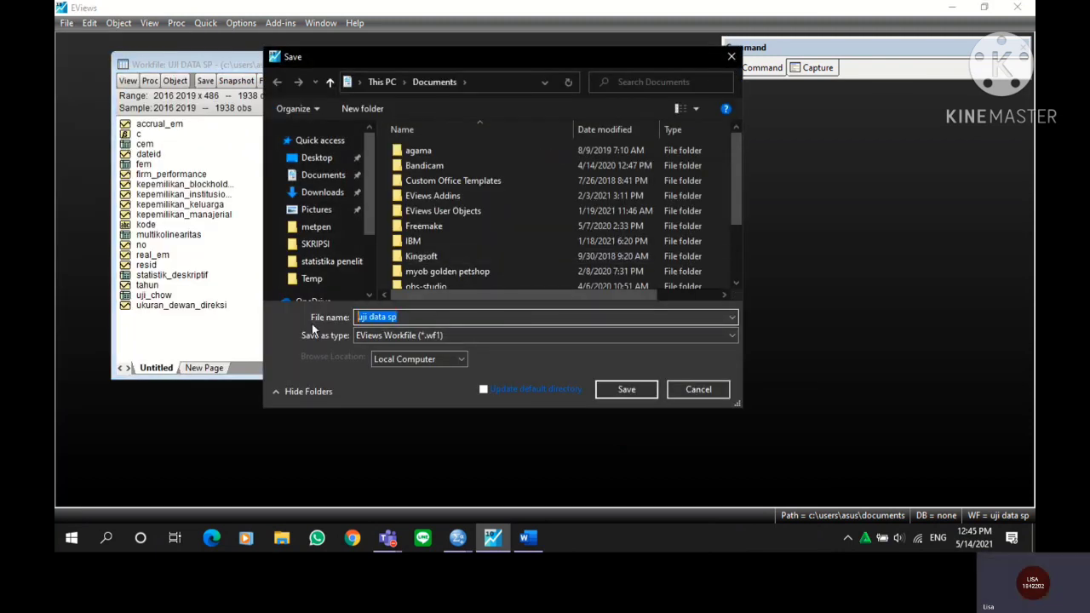
{"action": "type", "text": "uji"}
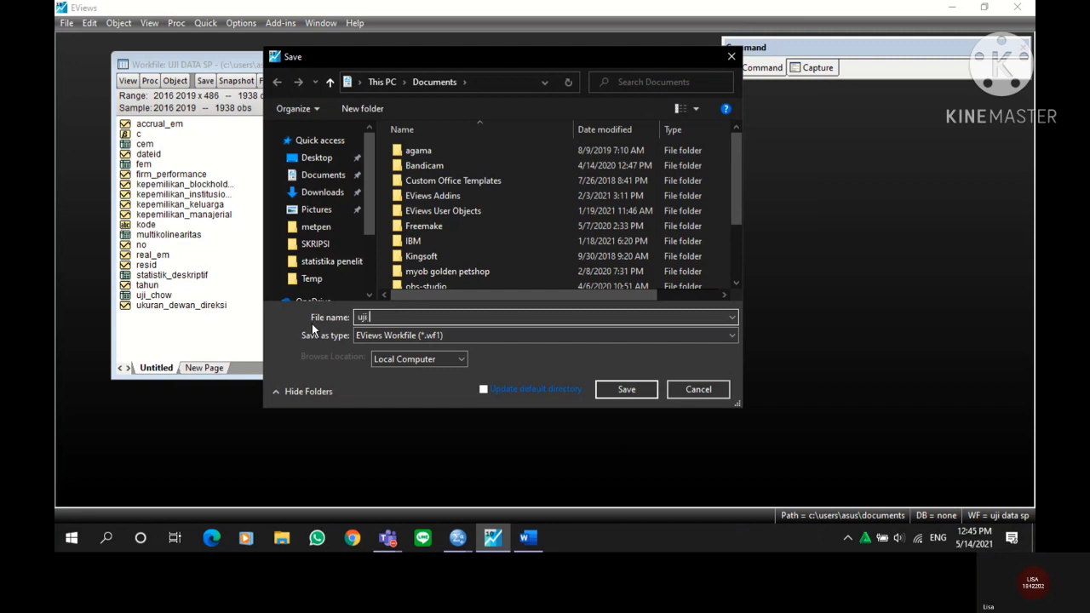
{"action": "type", "text": " data eviews 1"}
{"action": "left_click", "coordinate": [330, 159]}
{"action": "left_click", "coordinate": [636, 389]}
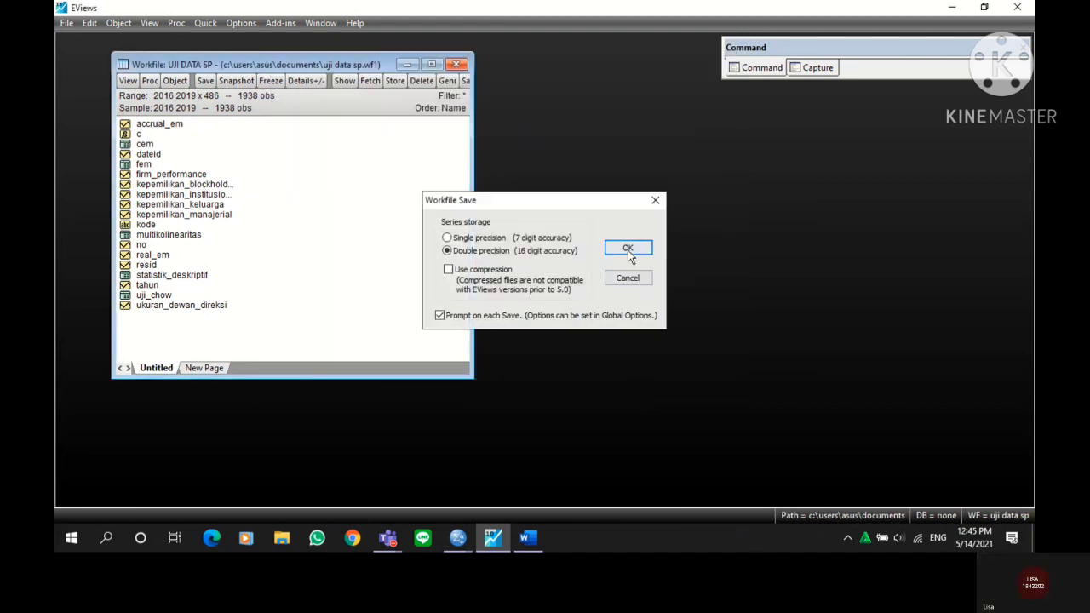
{"action": "left_click", "coordinate": [627, 248]}
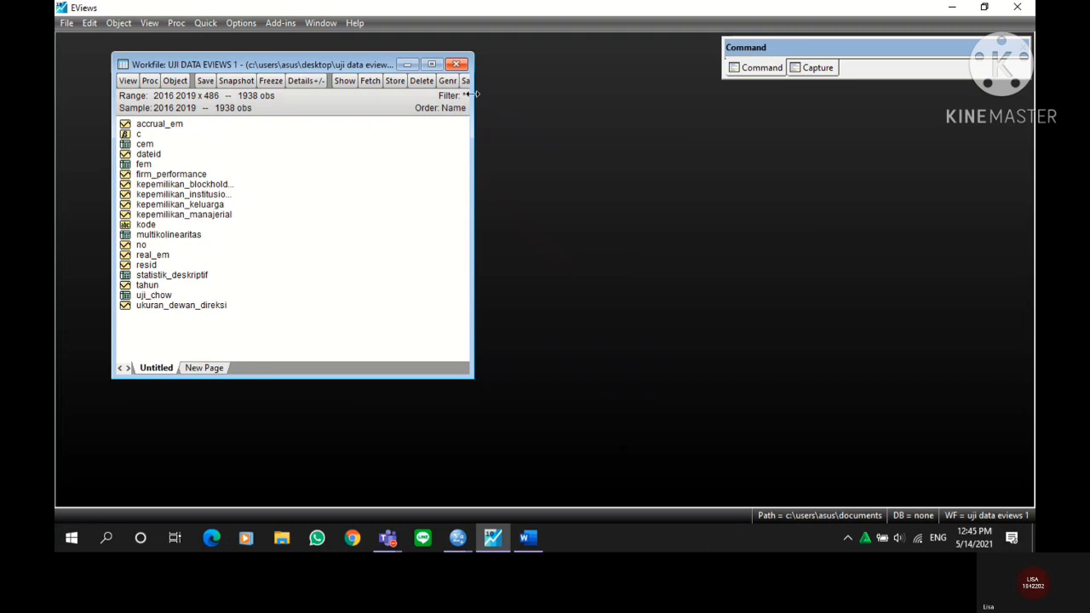
{"action": "left_click", "coordinate": [457, 65]}
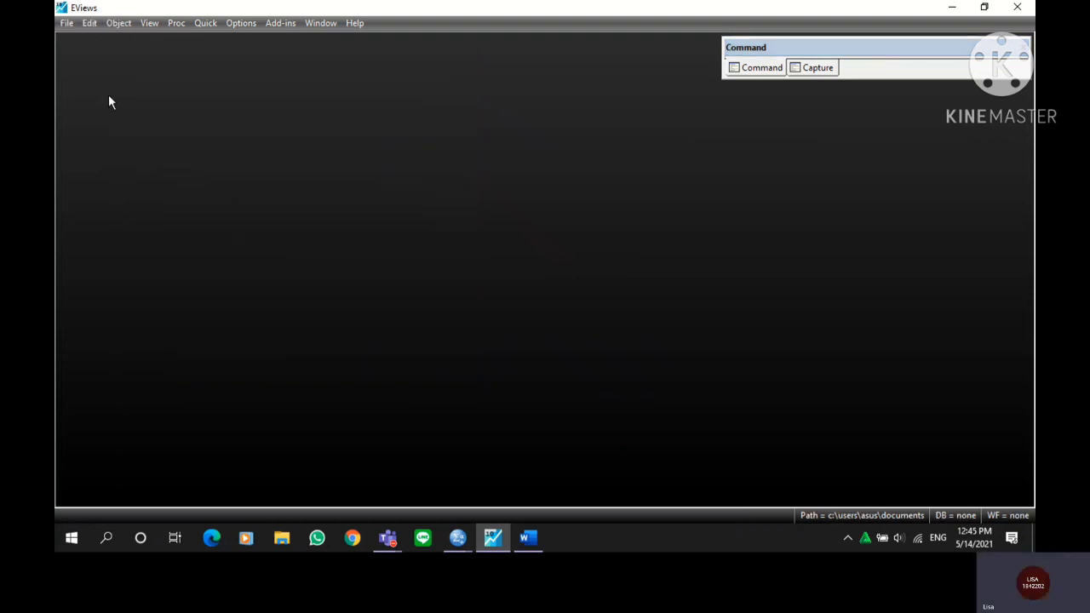
Step: Open the Excel file Uji Data SP from the Desktop as a foreign data workfile
{"action": "left_click", "coordinate": [66, 23]}
{"action": "mouse_move", "coordinate": [90, 23]}
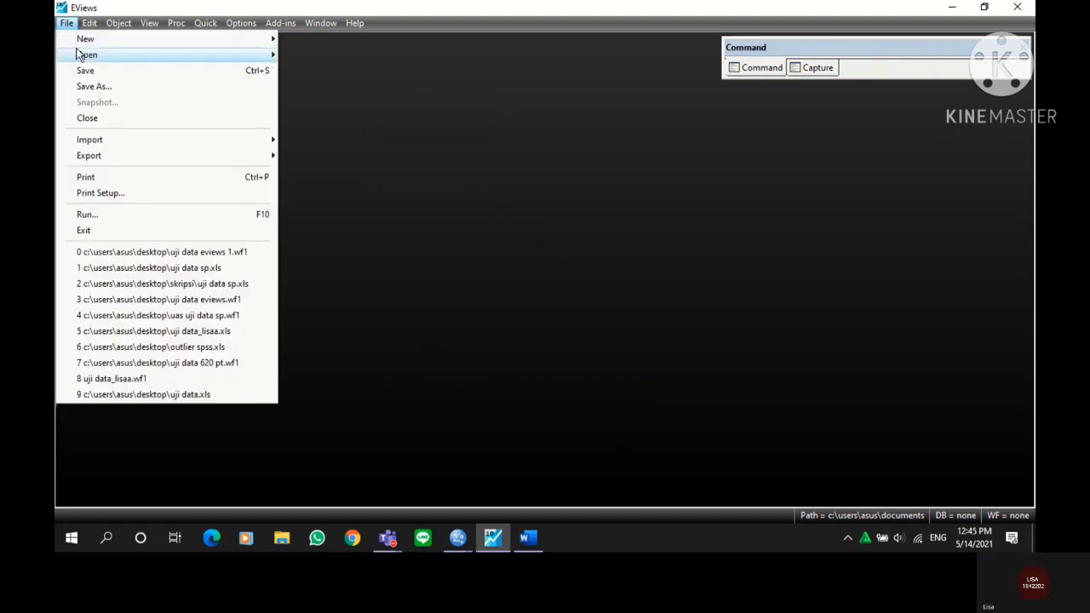
{"action": "mouse_move", "coordinate": [87, 54]}
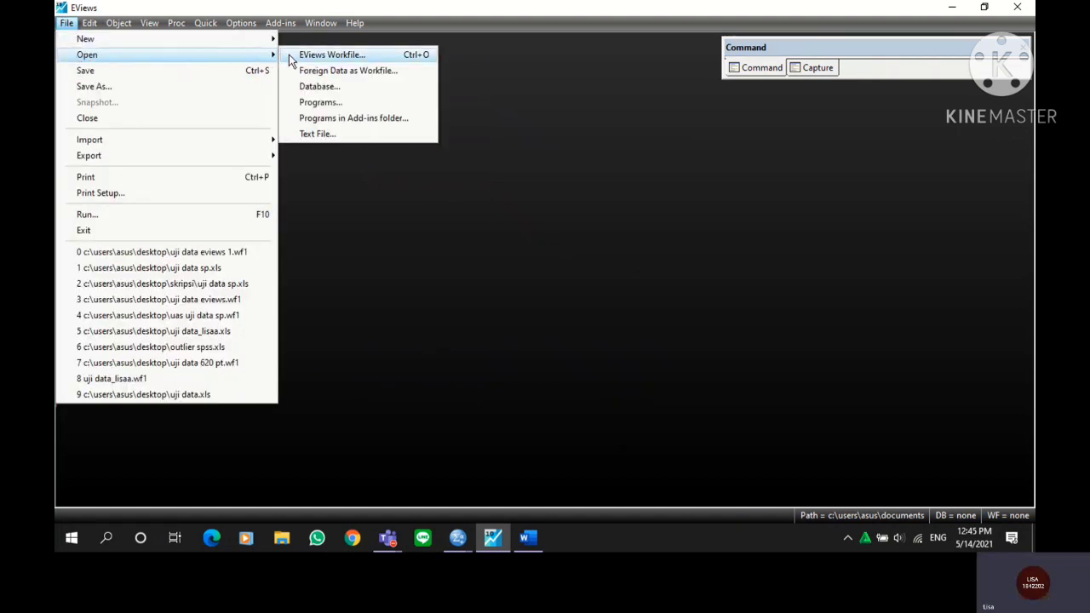
{"action": "left_click", "coordinate": [336, 73]}
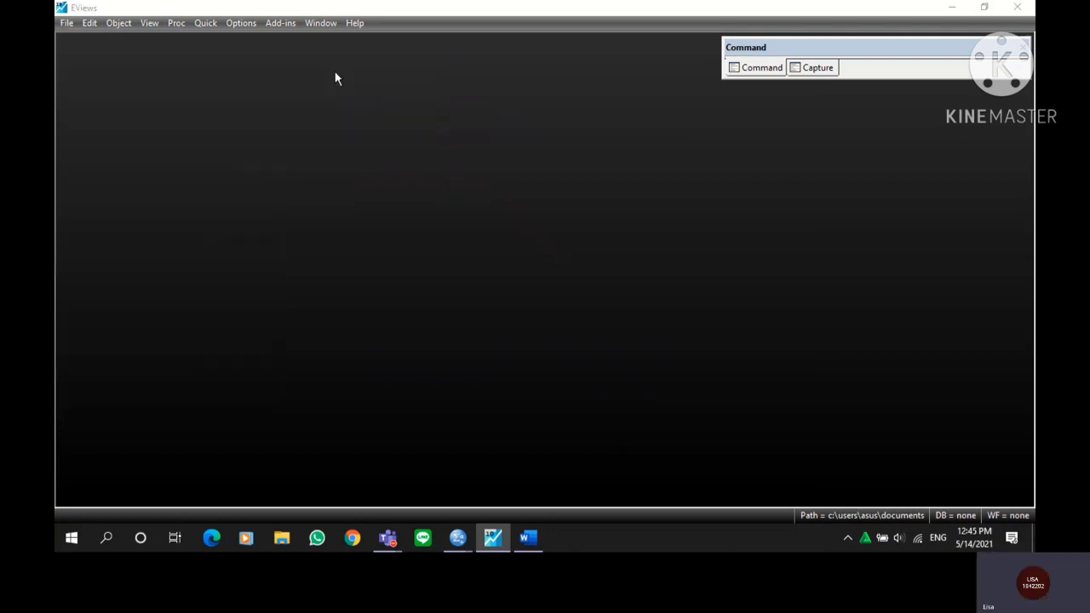
{"action": "scroll", "coordinate": [328, 166], "scroll_direction": "up", "scroll_amount": 1}
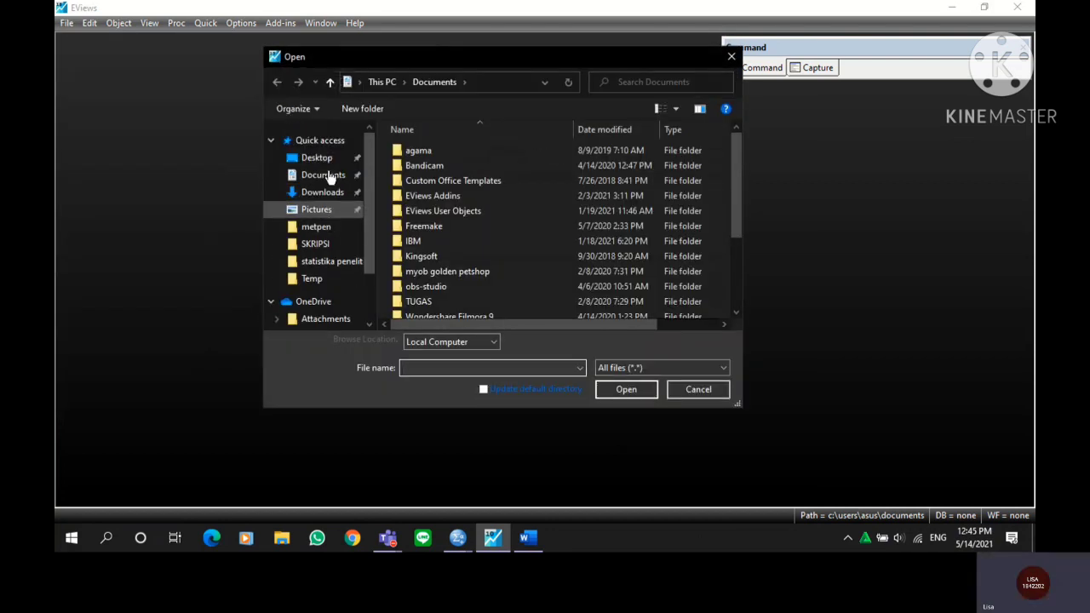
{"action": "left_click", "coordinate": [317, 160]}
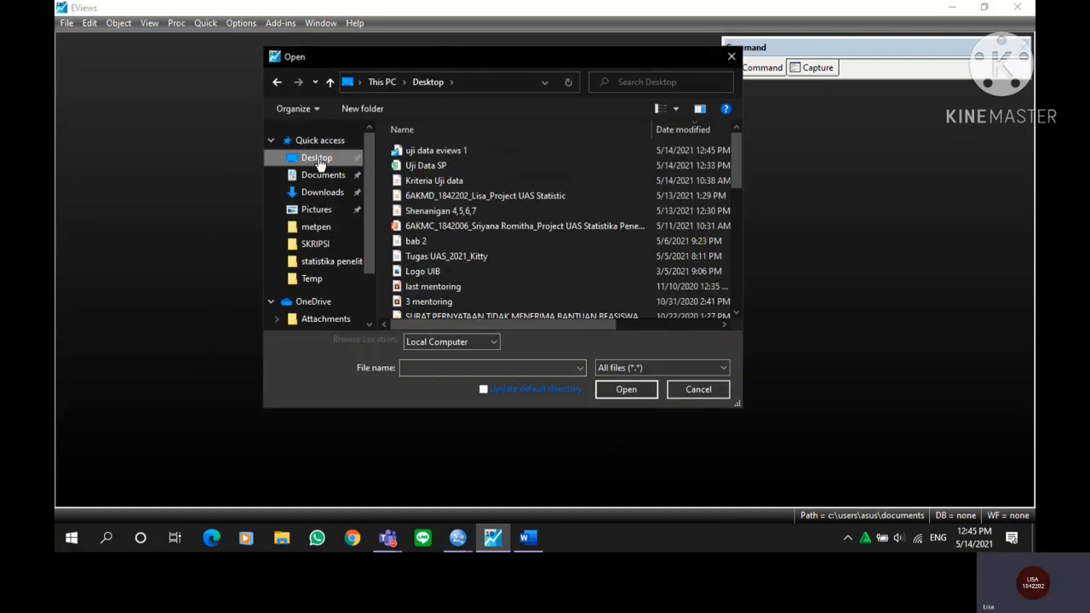
{"action": "left_click", "coordinate": [459, 165]}
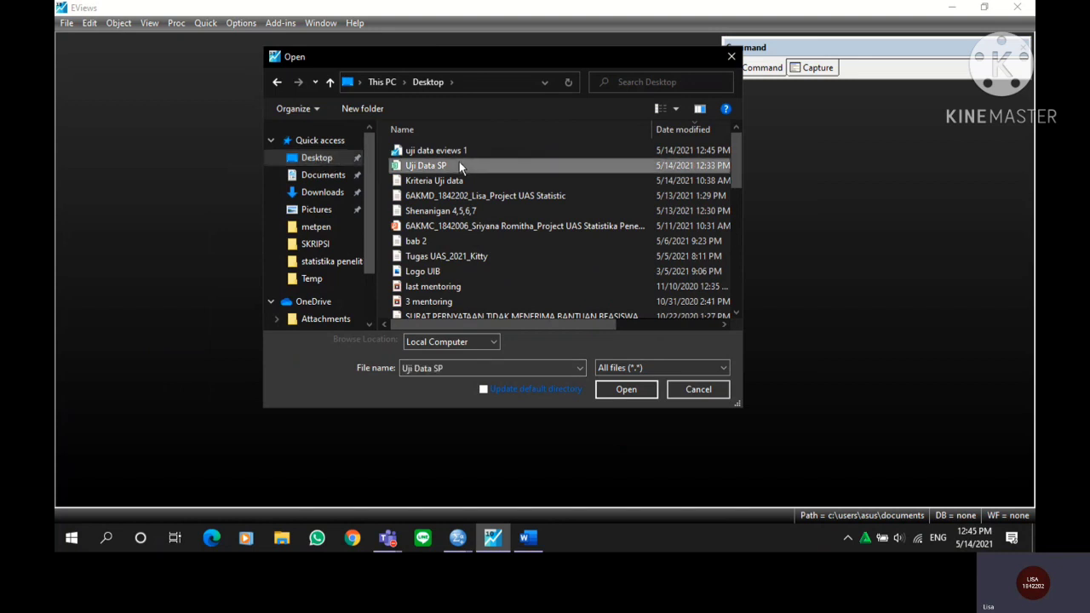
{"action": "left_click", "coordinate": [634, 391]}
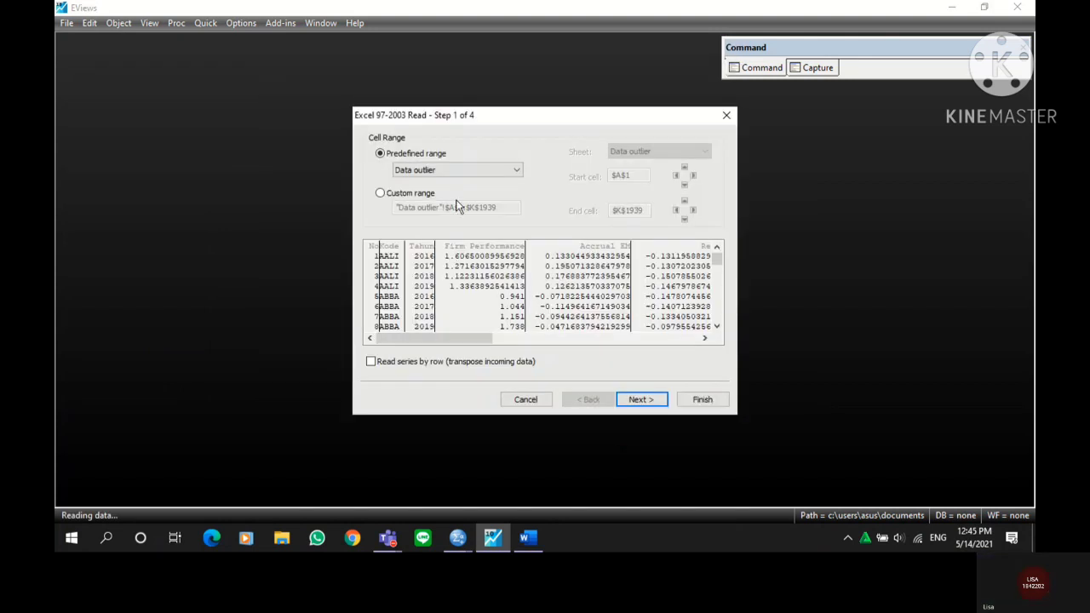
Step: Import the Data outlier range as a new Unstructured / Undated workfile without linking it to the external source
{"action": "left_click", "coordinate": [643, 399]}
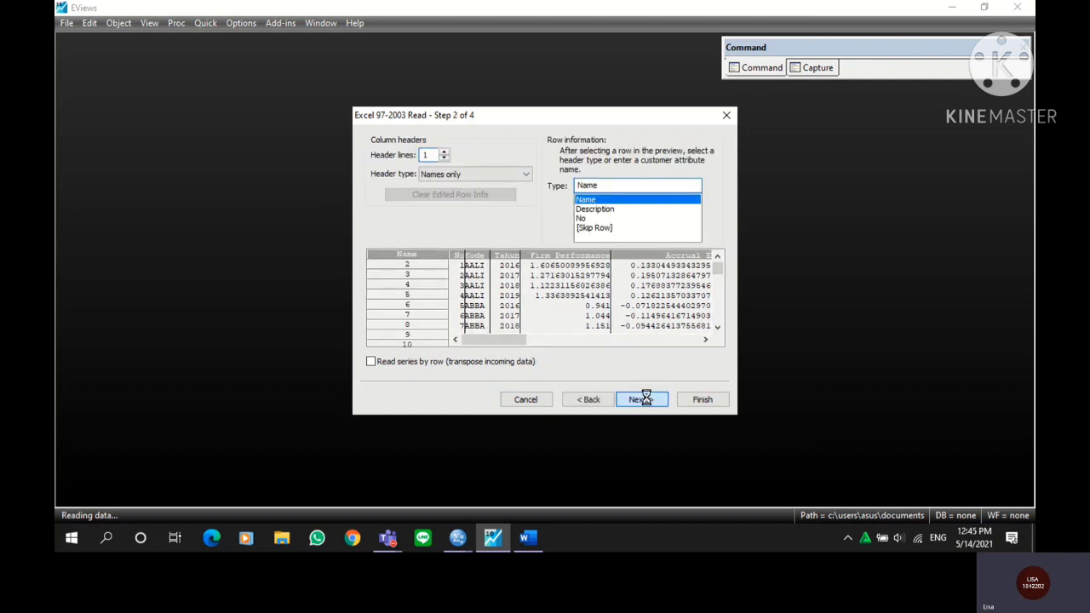
{"action": "left_click", "coordinate": [643, 399]}
{"action": "left_click", "coordinate": [643, 399]}
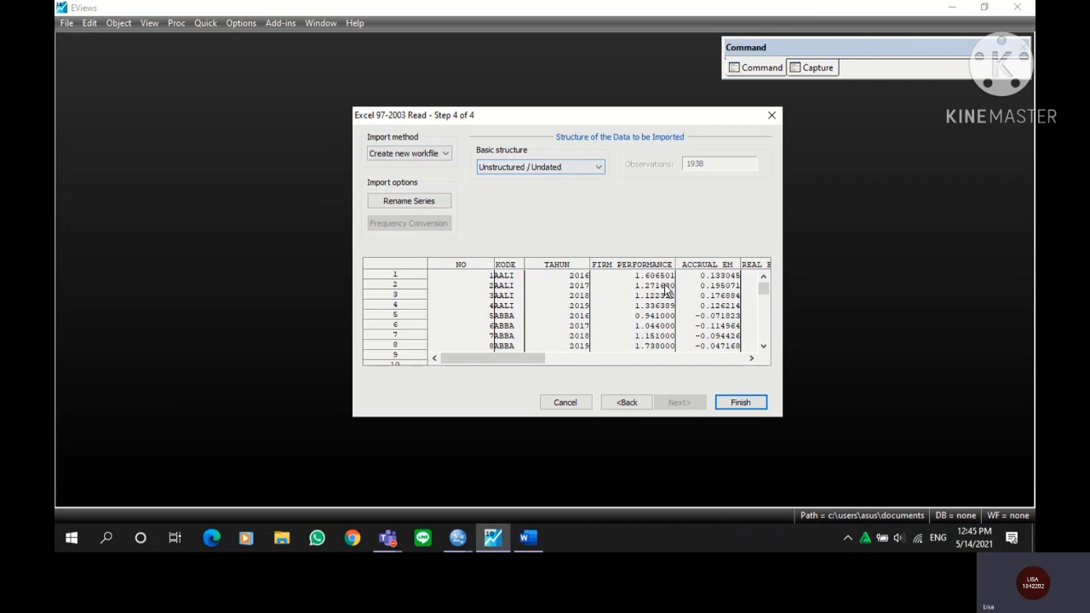
{"action": "left_click", "coordinate": [753, 404]}
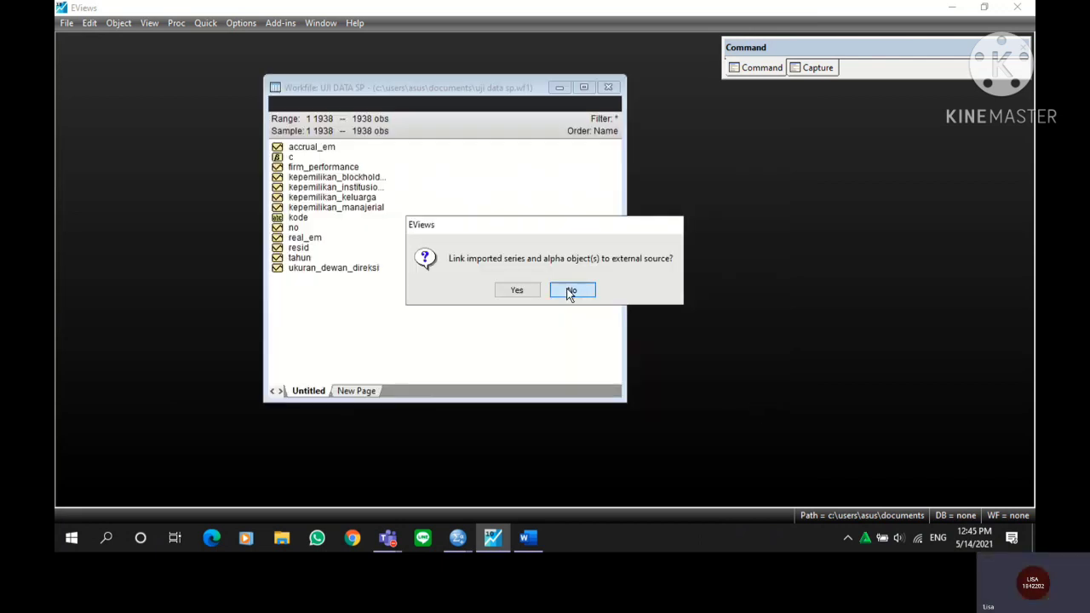
{"action": "left_click", "coordinate": [571, 292]}
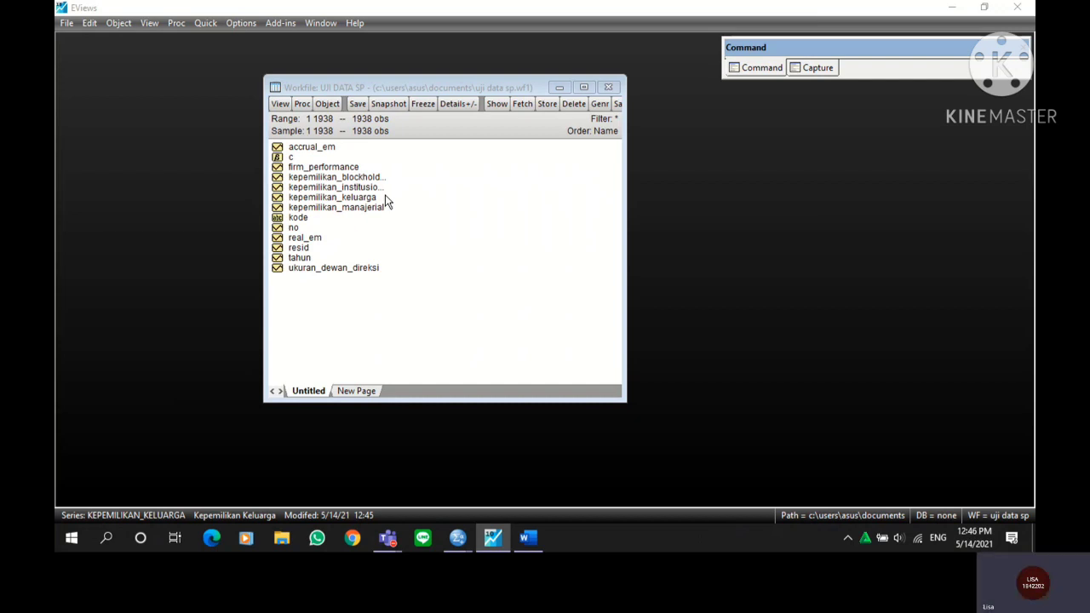
Step: Estimate a least squares equation of firm_performance on c and the seven independent variables from real_em through kepemilikan_manajerial
{"action": "left_click", "coordinate": [202, 23]}
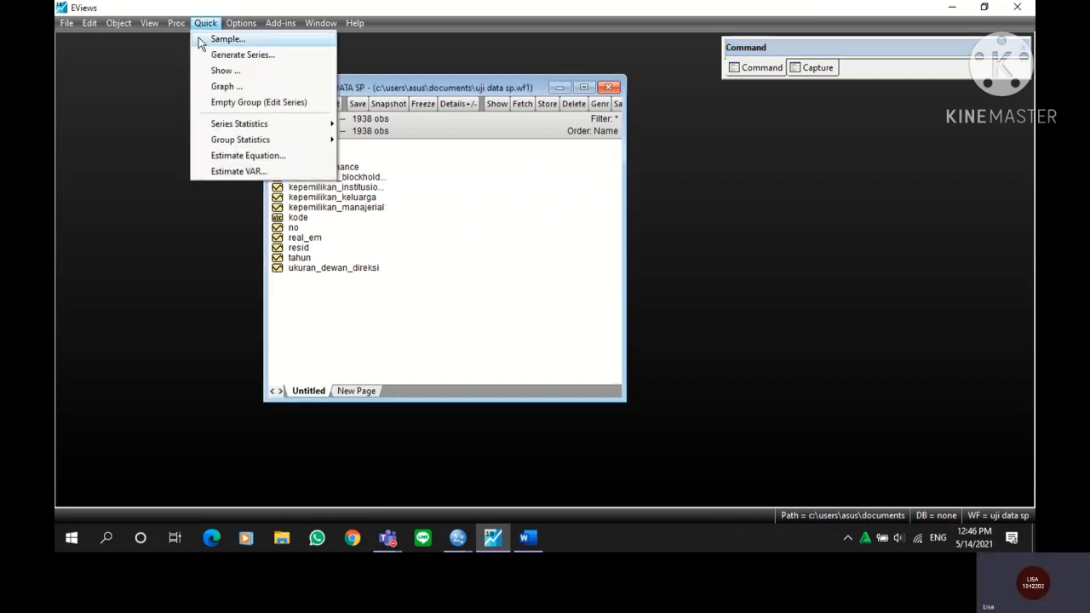
{"action": "left_click", "coordinate": [264, 156]}
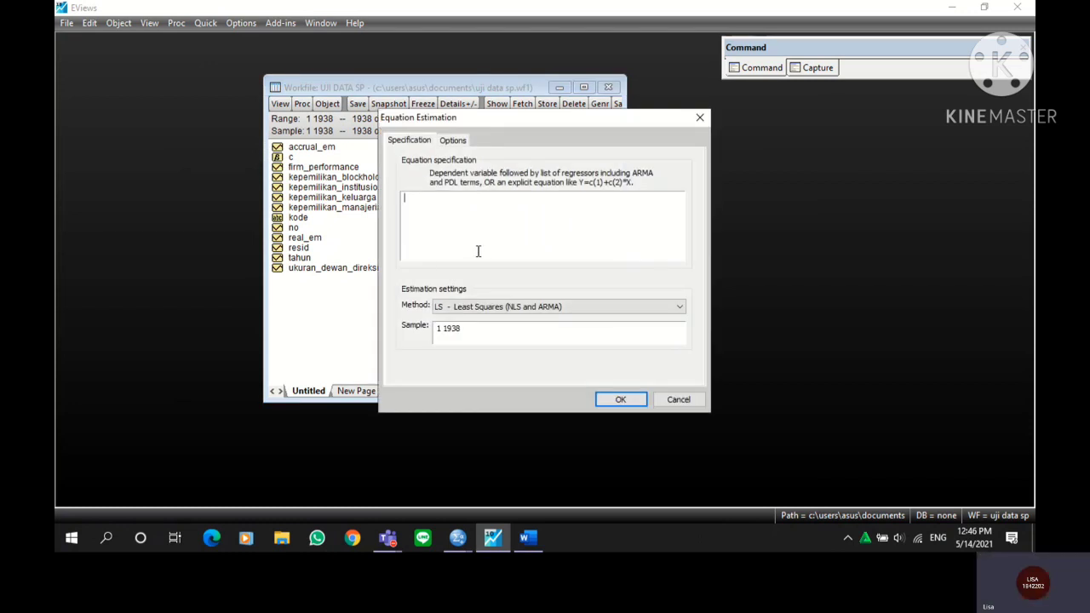
{"action": "type", "text": "real_em accrual_em ukuran_dewan_direksi kepemilikan_blockholders kepemilikan_institusional kepemilikan_keluarga kepemilikan_manajerial"}
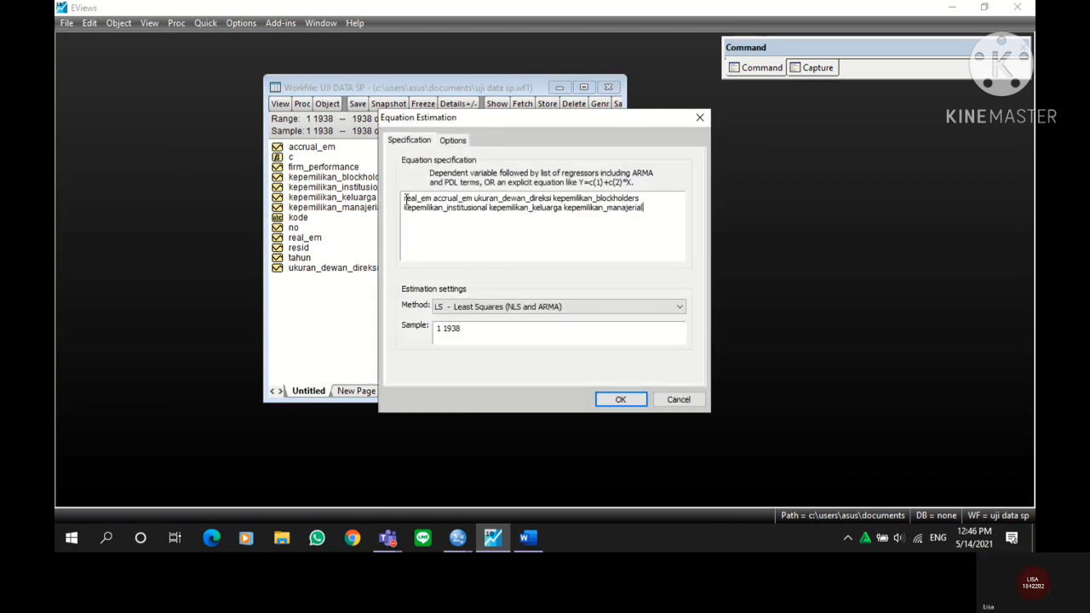
{"action": "type", "text": "firm_"}
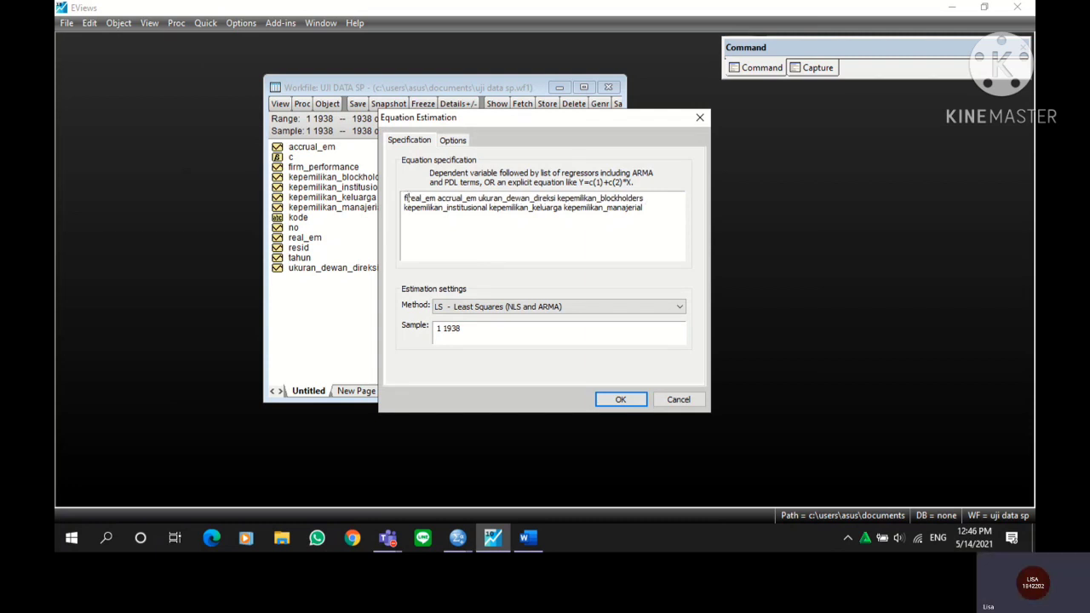
{"action": "type", "text": "rformance"}
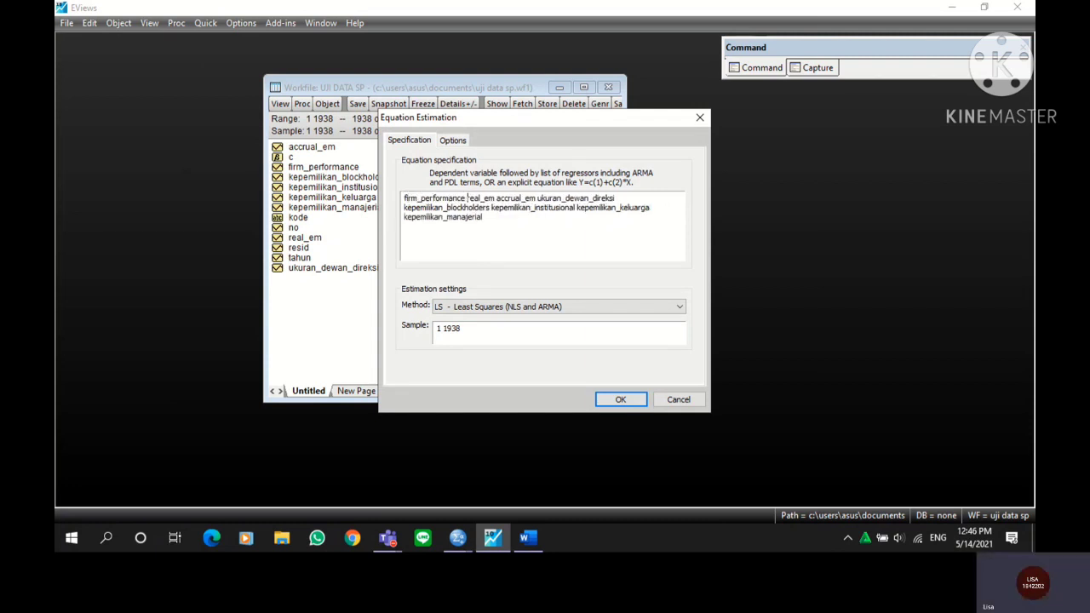
{"action": "type", "text": " c"}
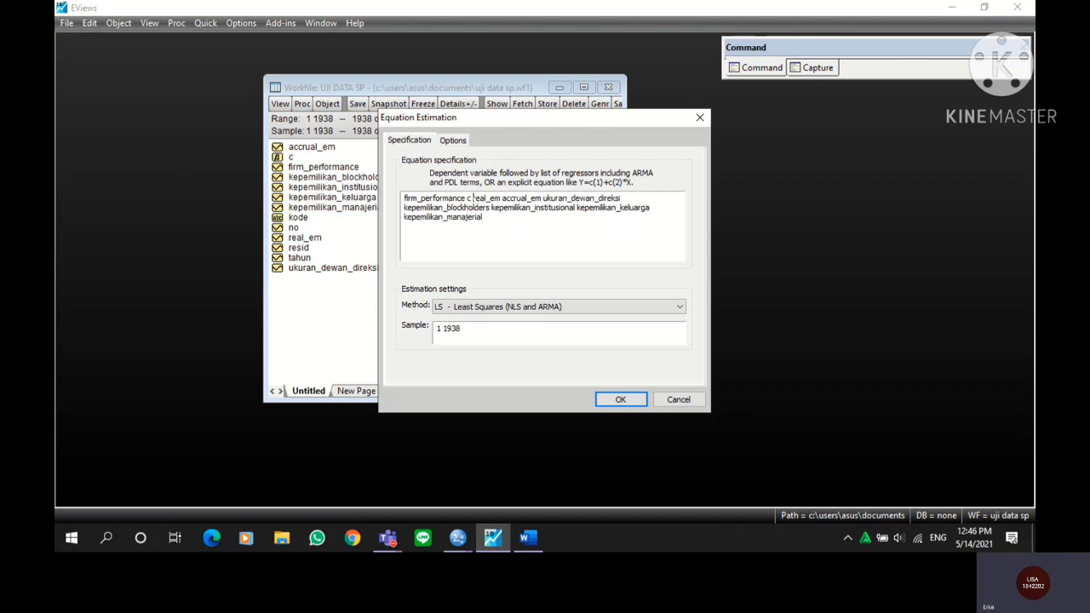
{"action": "left_click", "coordinate": [635, 398]}
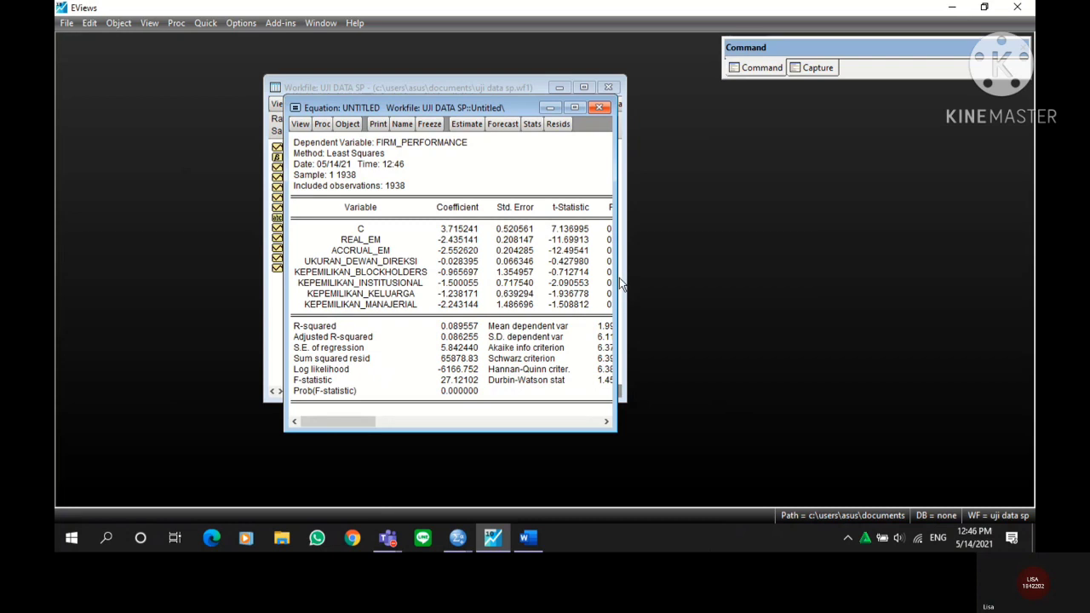
Step: Widen the regression output to show the Prob. column, freeze it as a table named eq01 and close the table
{"action": "left_click_drag", "start_coordinate": [618, 279], "coordinate": [650, 278]}
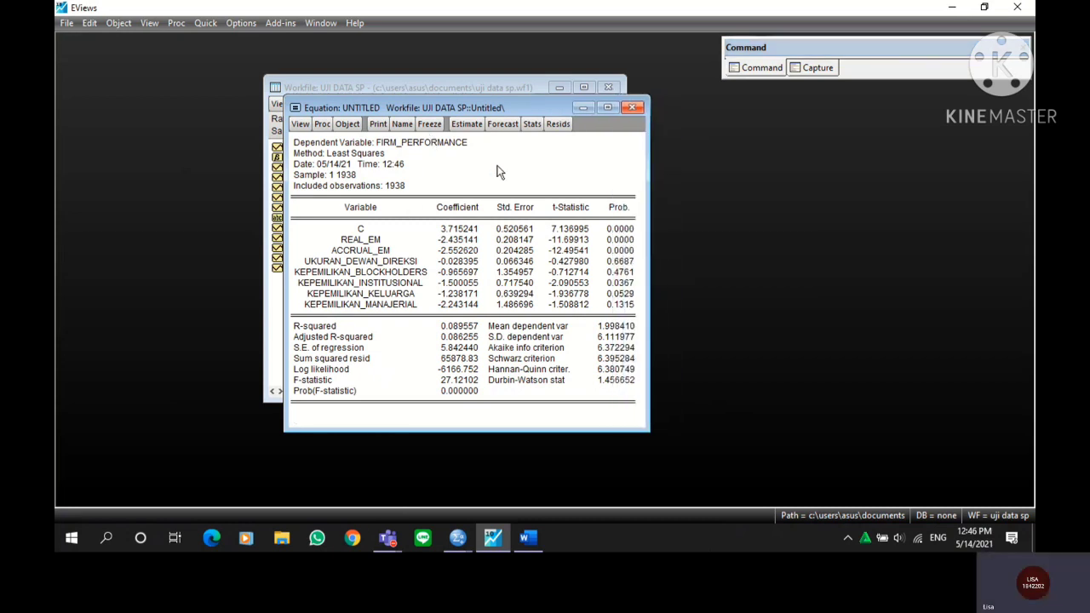
{"action": "left_click_drag", "start_coordinate": [464, 100], "coordinate": [470, 56]}
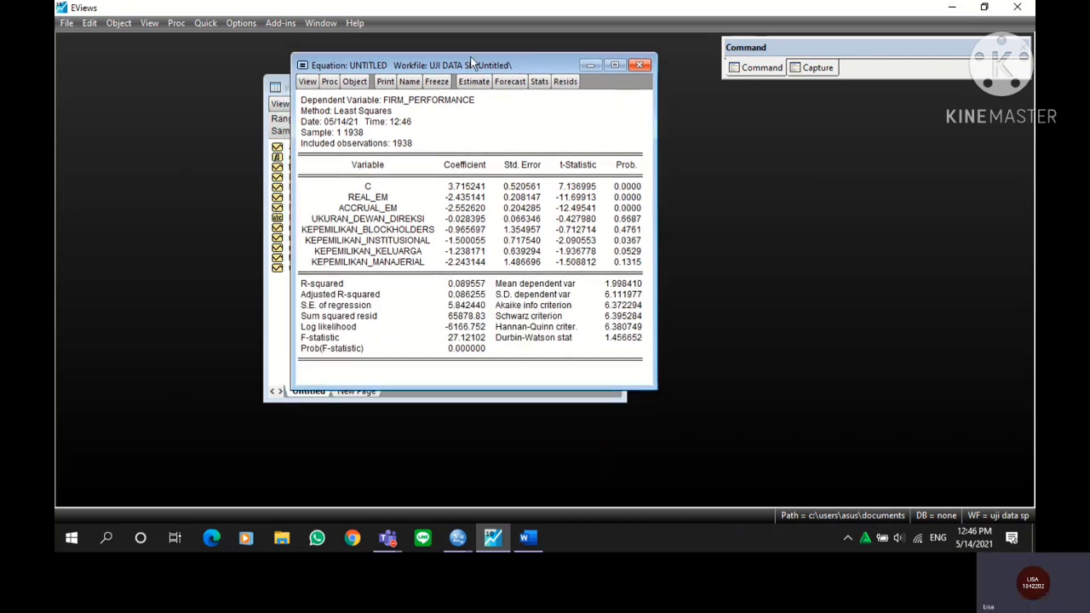
{"action": "left_click", "coordinate": [436, 80]}
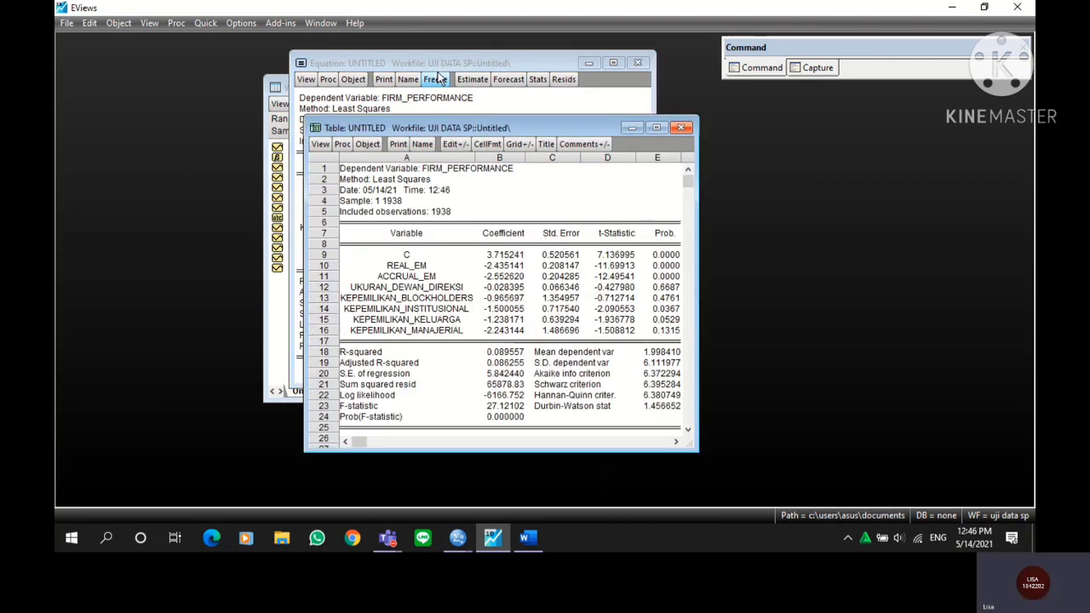
{"action": "left_click", "coordinate": [423, 145]}
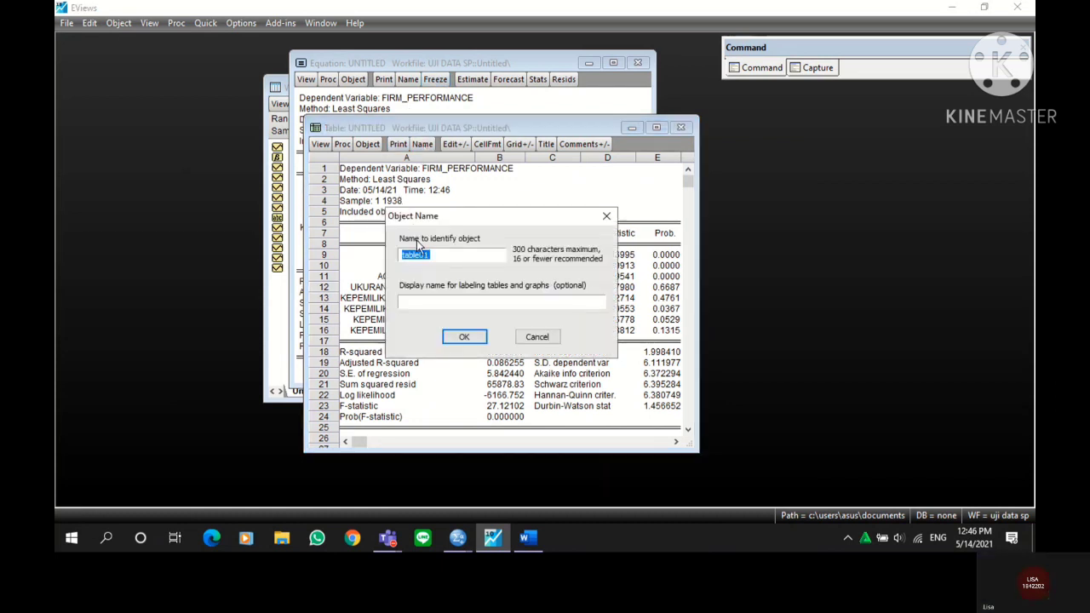
{"action": "type", "text": "eq"}
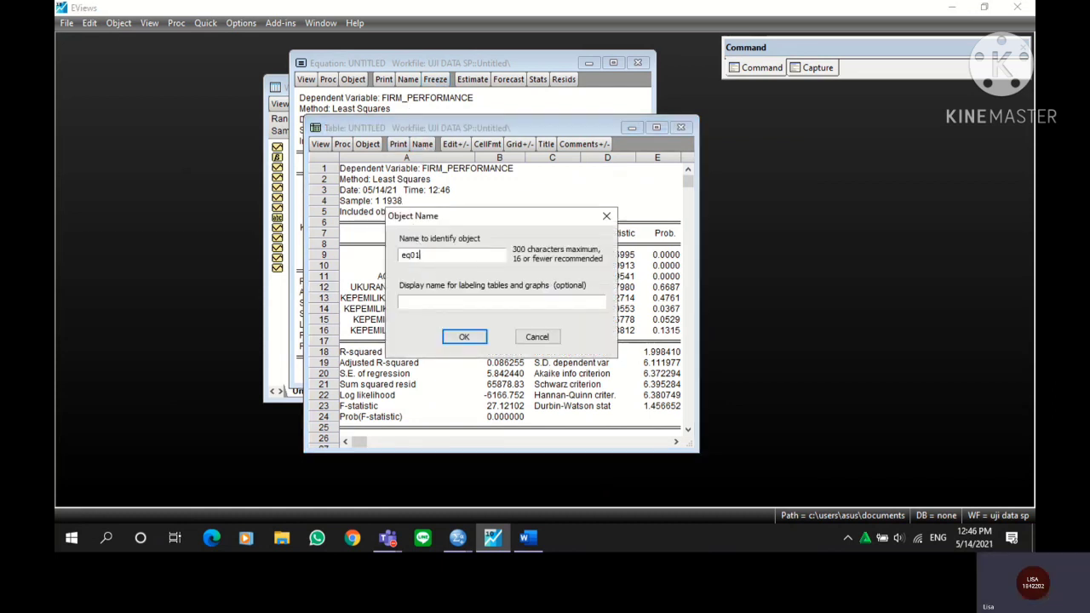
{"action": "left_click", "coordinate": [464, 337]}
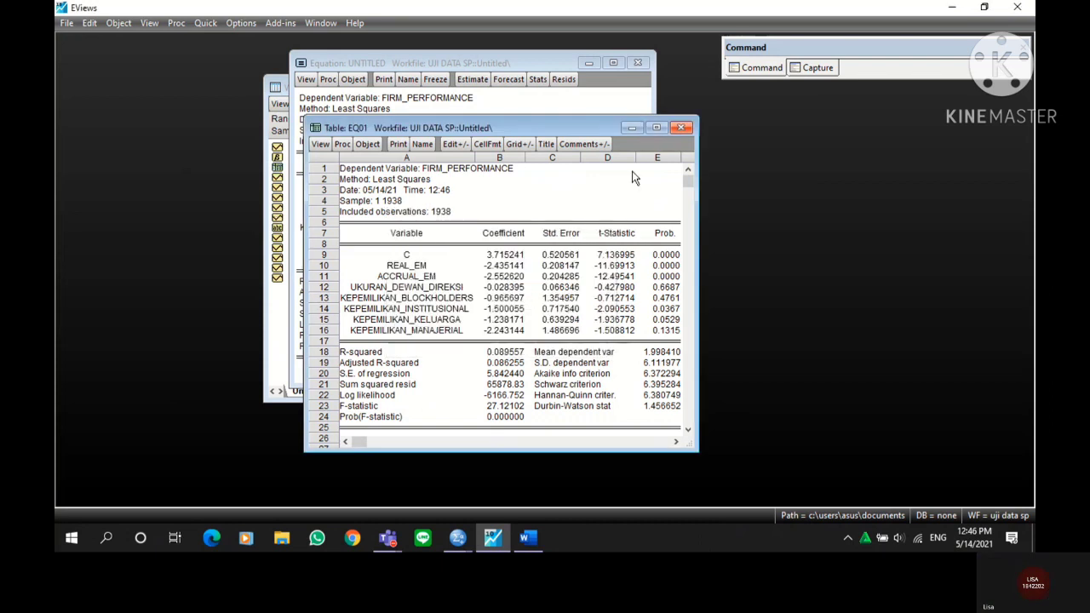
{"action": "left_click", "coordinate": [681, 129]}
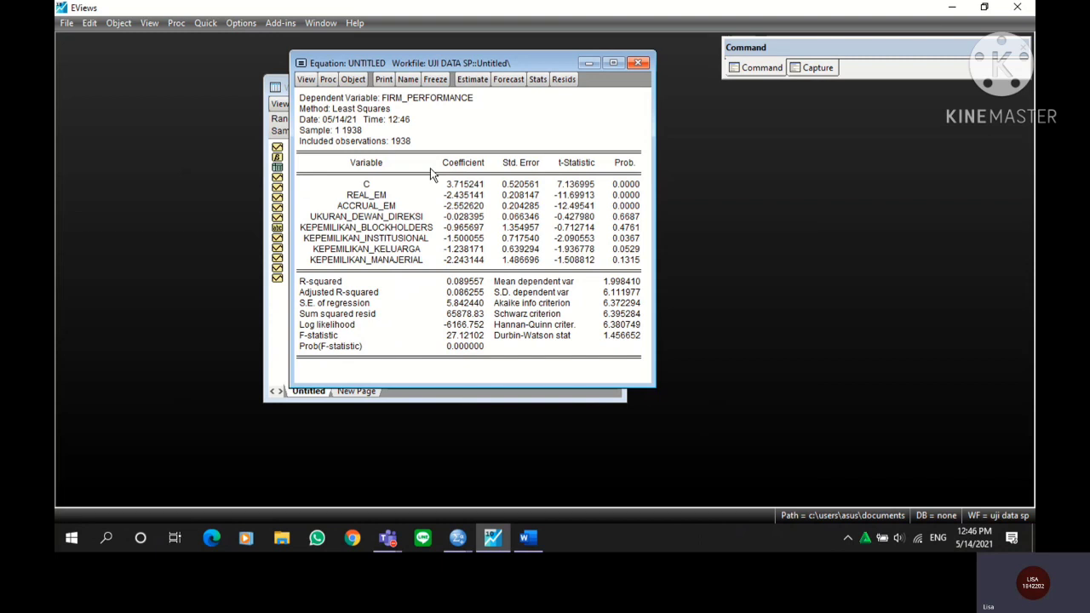
Step: Run the White heteroskedasticity test without cross terms on the regression equation and enlarge the results window
{"action": "left_click", "coordinate": [308, 80]}
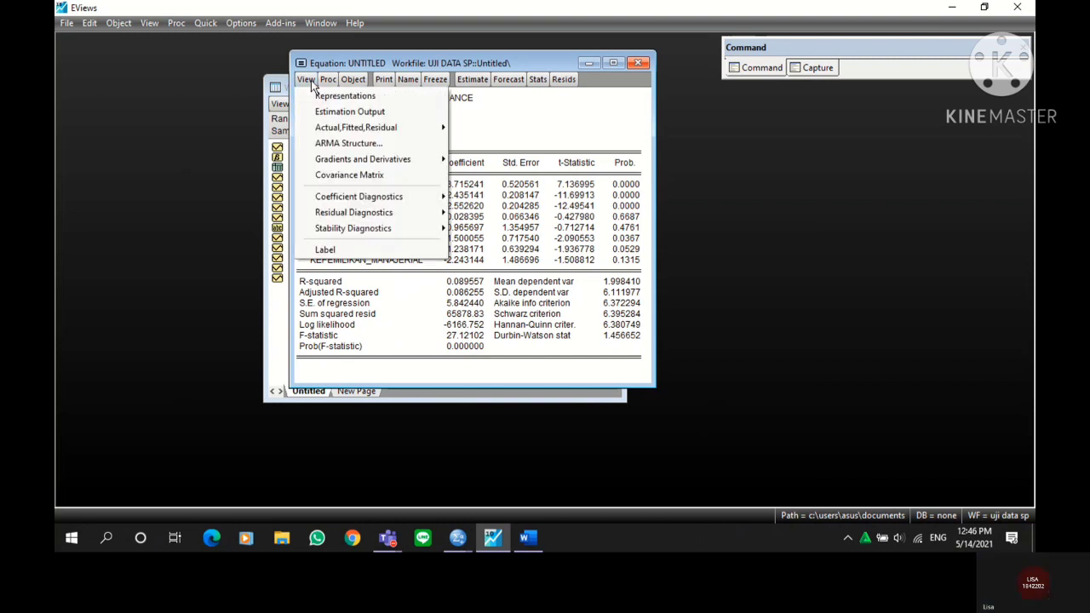
{"action": "mouse_move", "coordinate": [421, 213]}
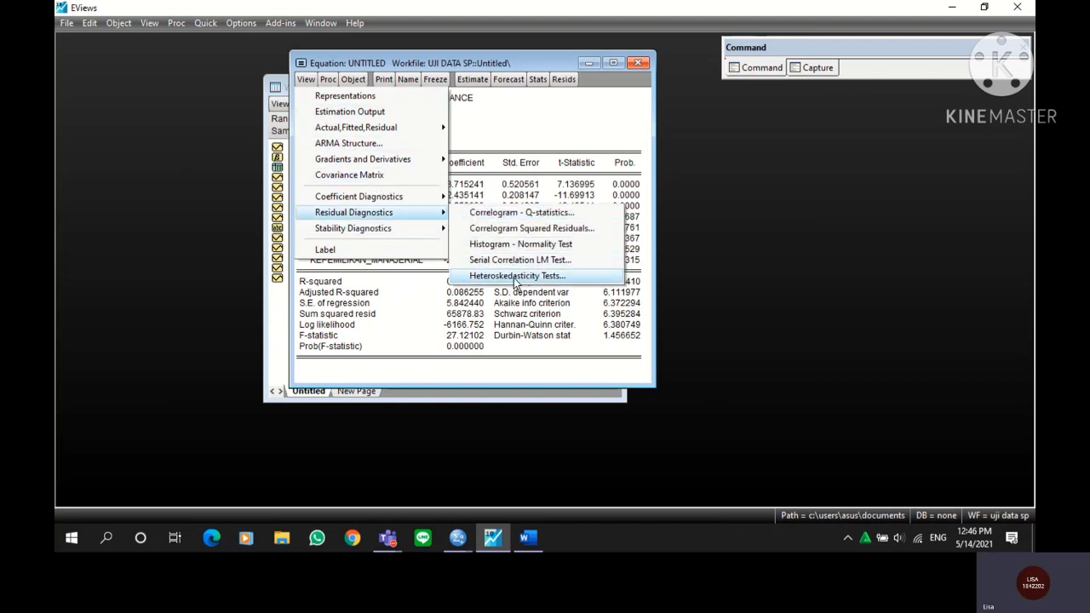
{"action": "left_click", "coordinate": [550, 278]}
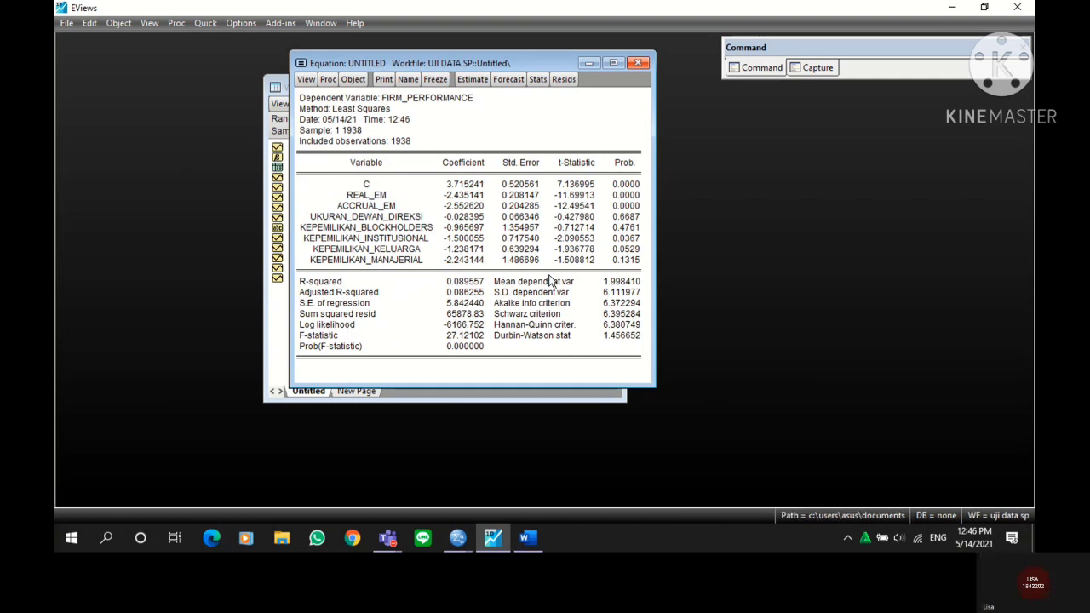
{"action": "left_click", "coordinate": [307, 81]}
{"action": "mouse_move", "coordinate": [408, 213]}
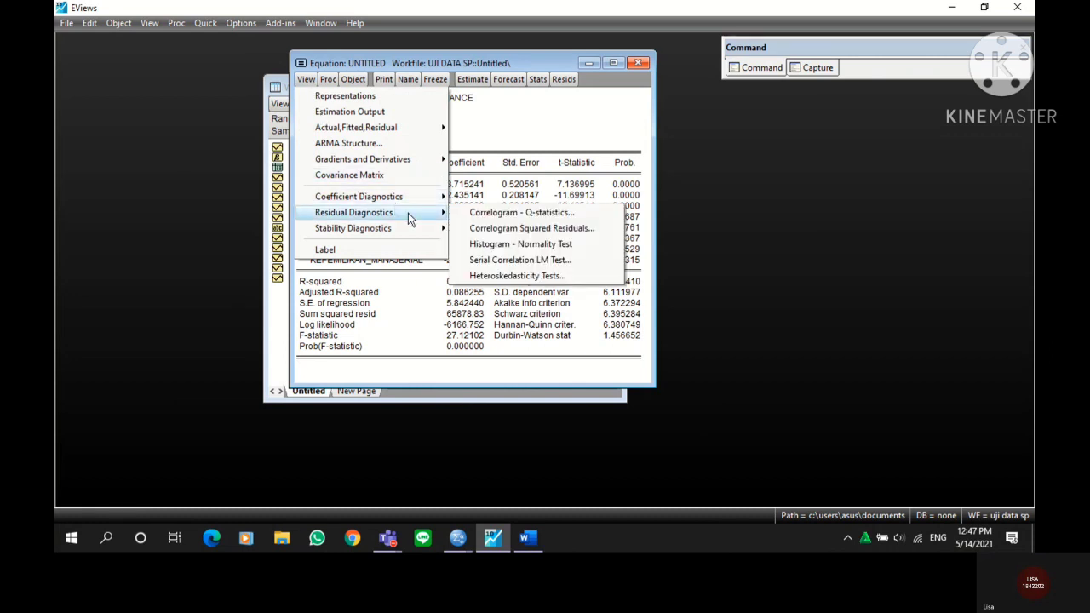
{"action": "left_click", "coordinate": [514, 277]}
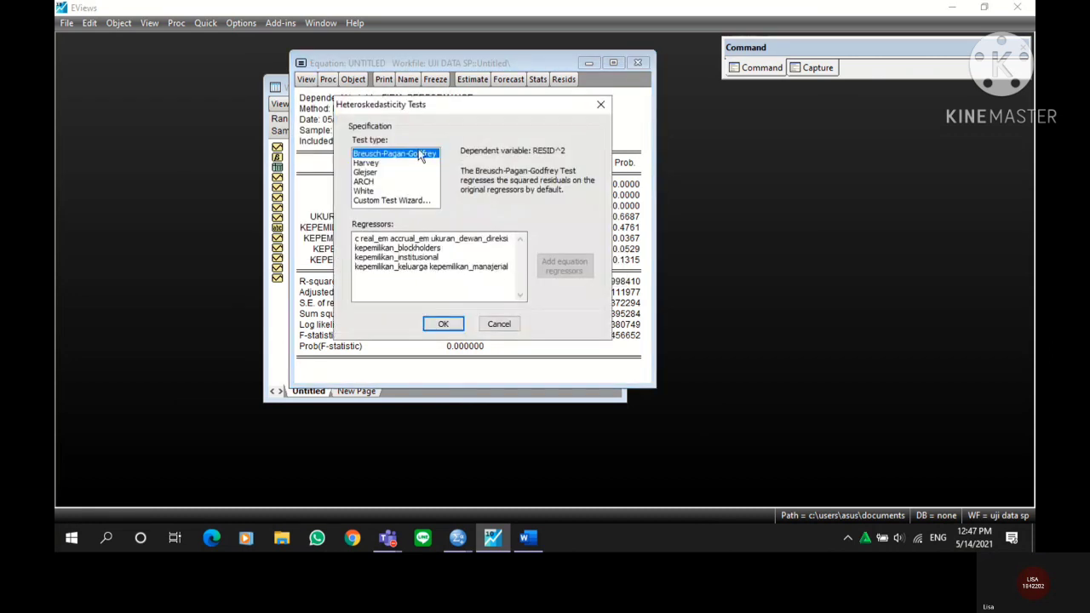
{"action": "left_click", "coordinate": [366, 190]}
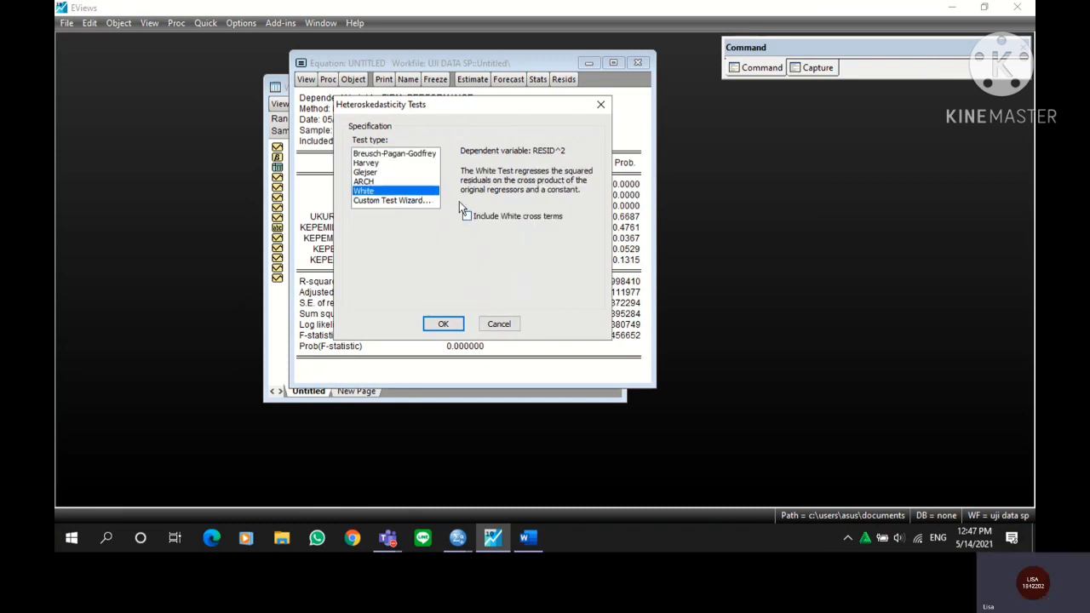
{"action": "left_click", "coordinate": [444, 324]}
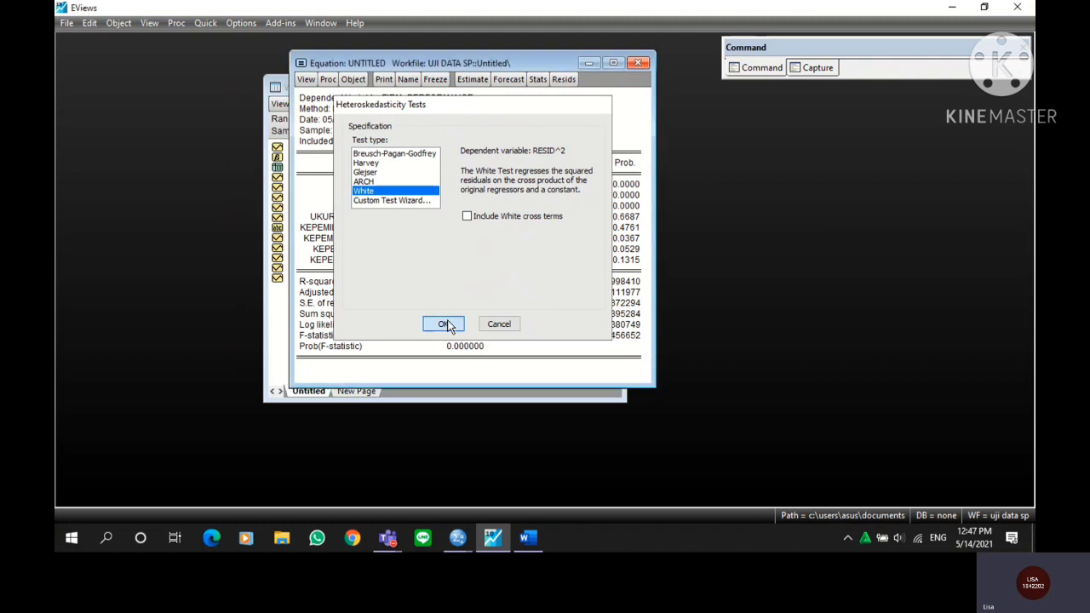
{"action": "left_click_drag", "start_coordinate": [653, 184], "coordinate": [703, 185]}
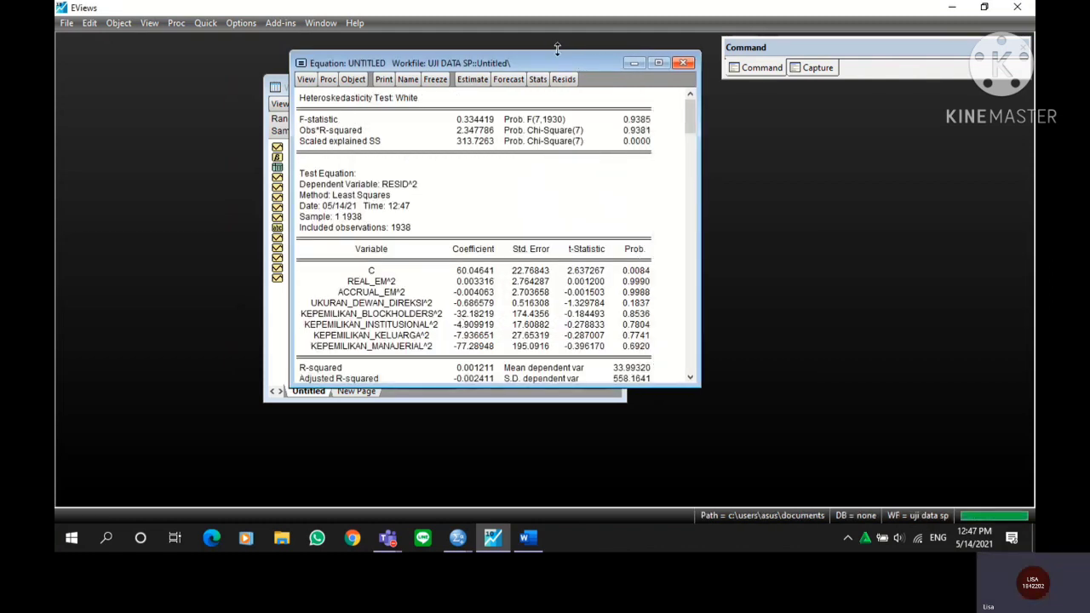
{"action": "left_click_drag", "start_coordinate": [556, 49], "coordinate": [557, 33]}
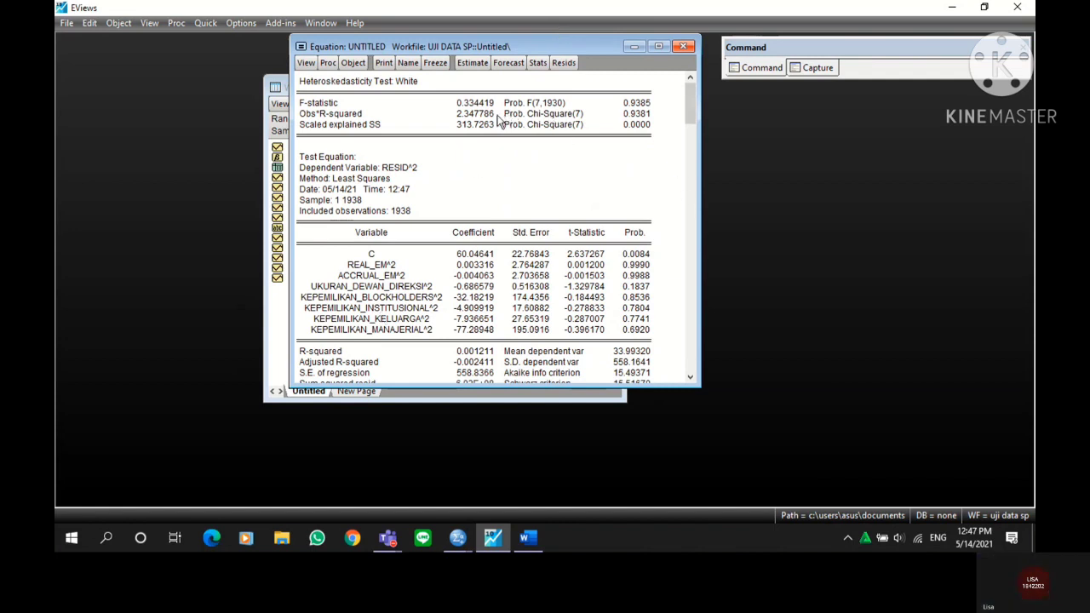
Step: Compare the Obs*R-squared Prob. Chi-Square value of the White test with the heteroskedasticity criterion in the Word notes
{"action": "left_click_drag", "start_coordinate": [511, 119], "coordinate": [636, 119]}
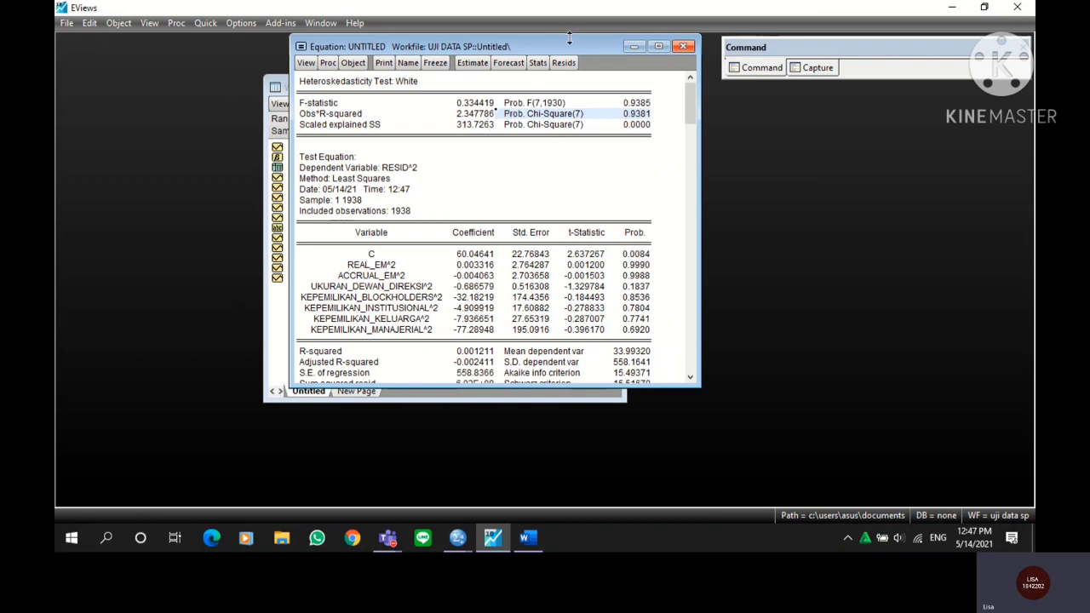
{"action": "left_click_drag", "start_coordinate": [571, 44], "coordinate": [368, 61]}
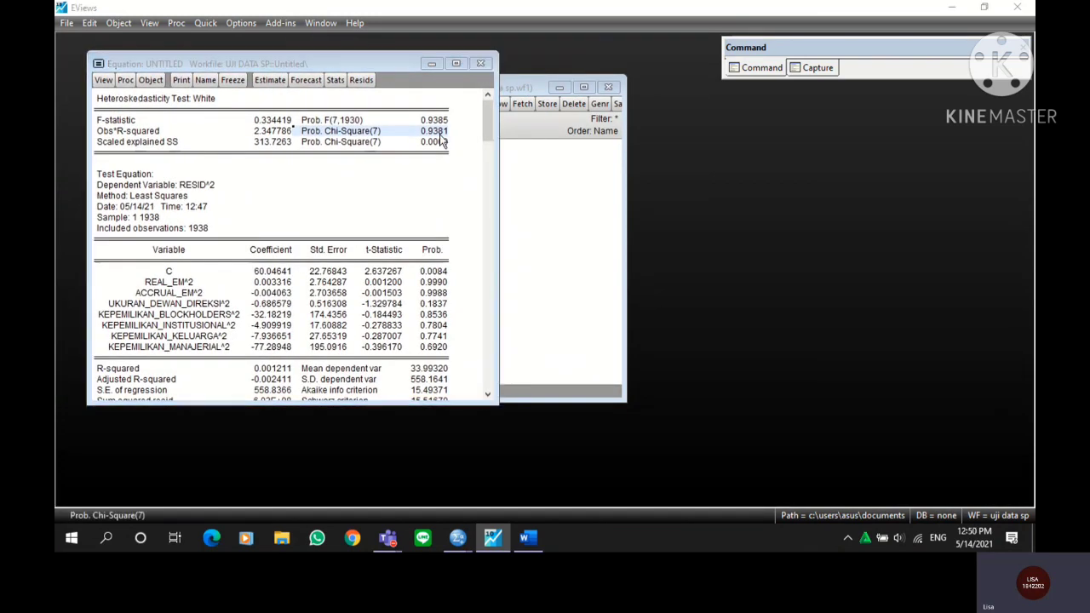
{"action": "key", "text": "alt+Tab"}
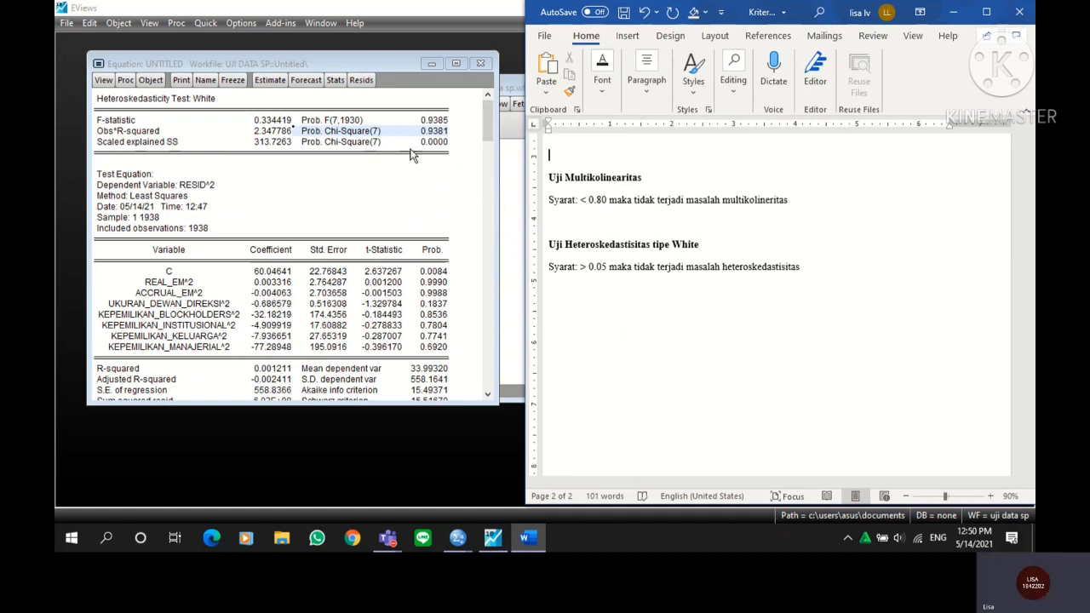
{"action": "left_click", "coordinate": [436, 136]}
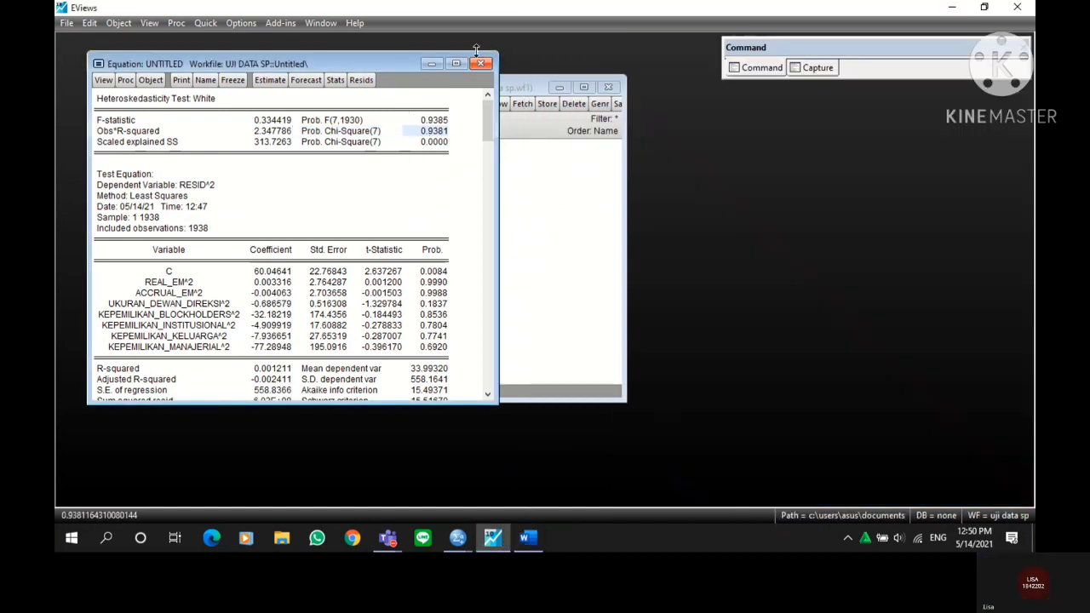
Step: Freeze the White test output as a table named heteroskedastisitas, close the table and reposition the equation window
{"action": "left_click", "coordinate": [234, 80]}
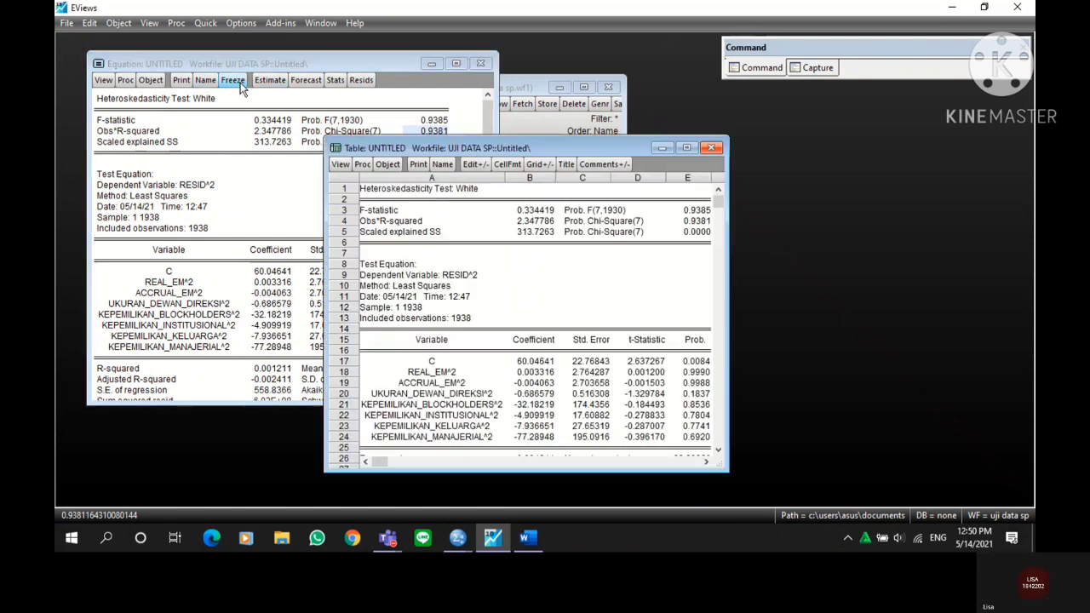
{"action": "left_click", "coordinate": [442, 164]}
{"action": "type", "text": "heteroskedastisi"}
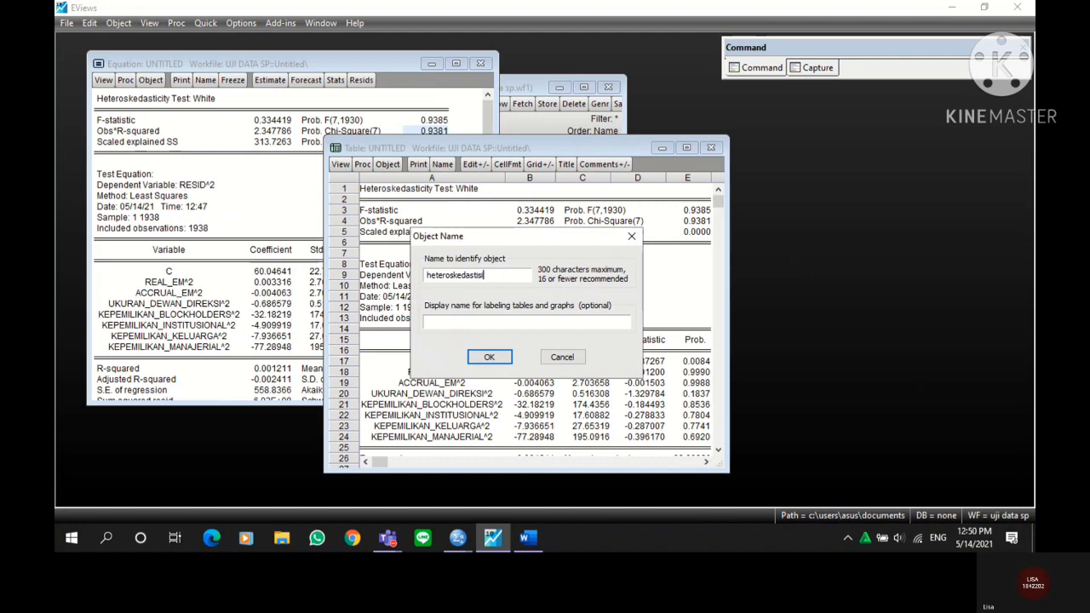
{"action": "left_click", "coordinate": [486, 358]}
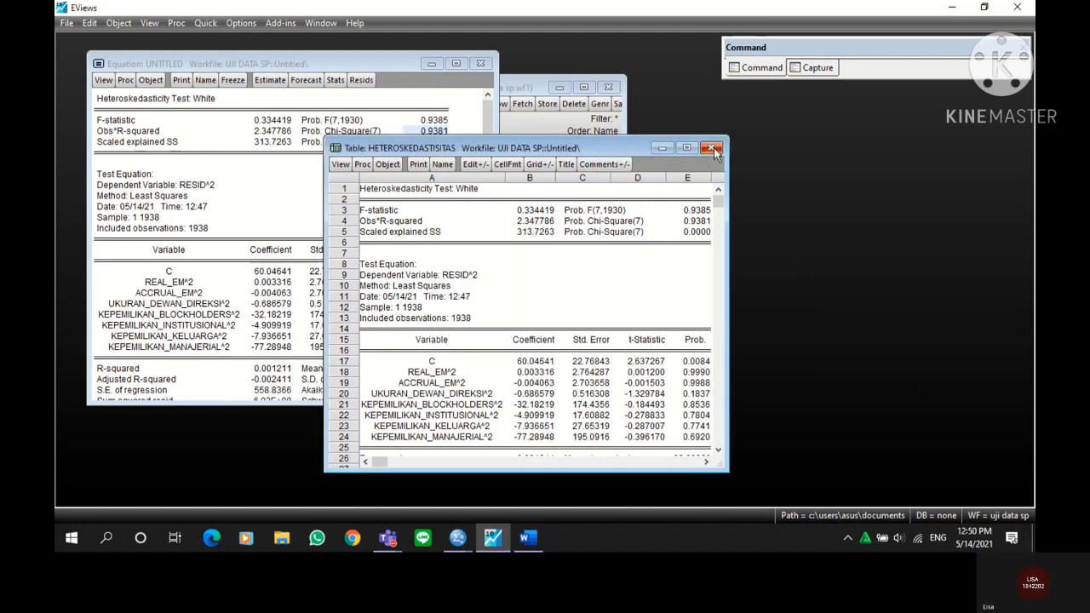
{"action": "left_click", "coordinate": [711, 149]}
{"action": "left_click_drag", "start_coordinate": [383, 71], "coordinate": [522, 126]}
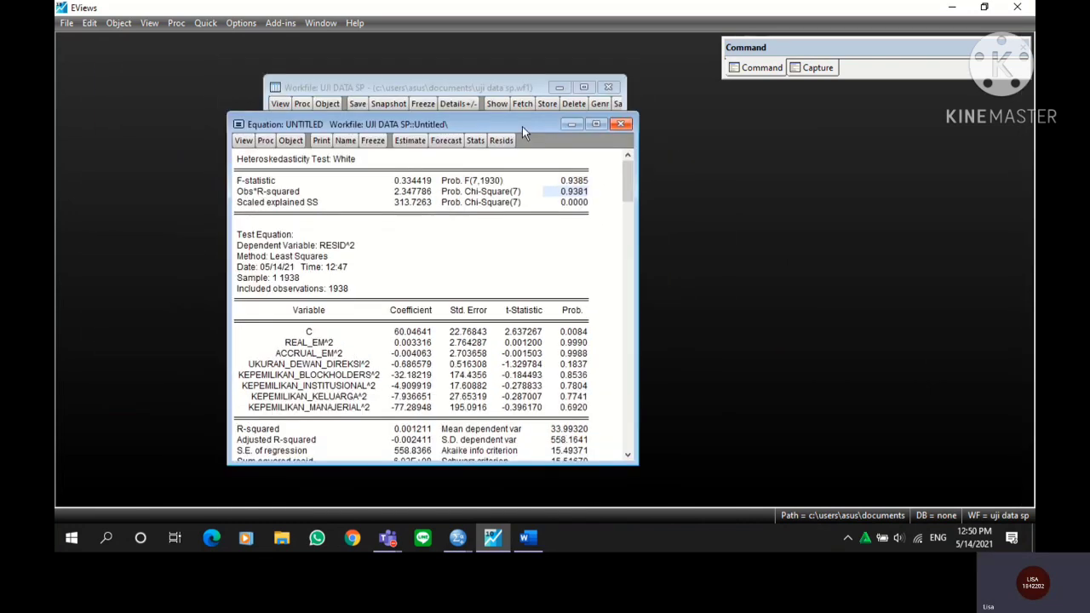